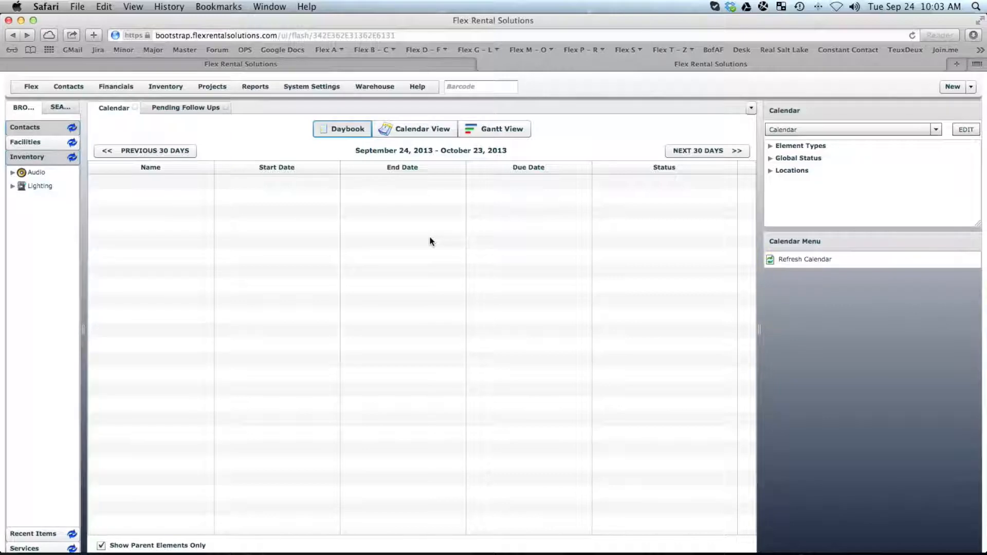
Open Status Options from System Settings to list each status with its conflicts setting and colour.
click(310, 86)
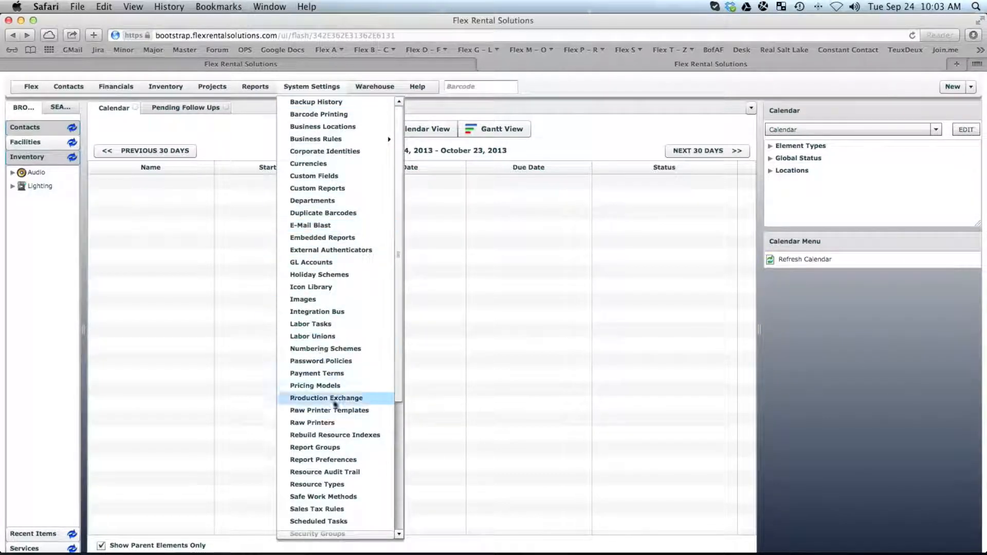
click(400, 437)
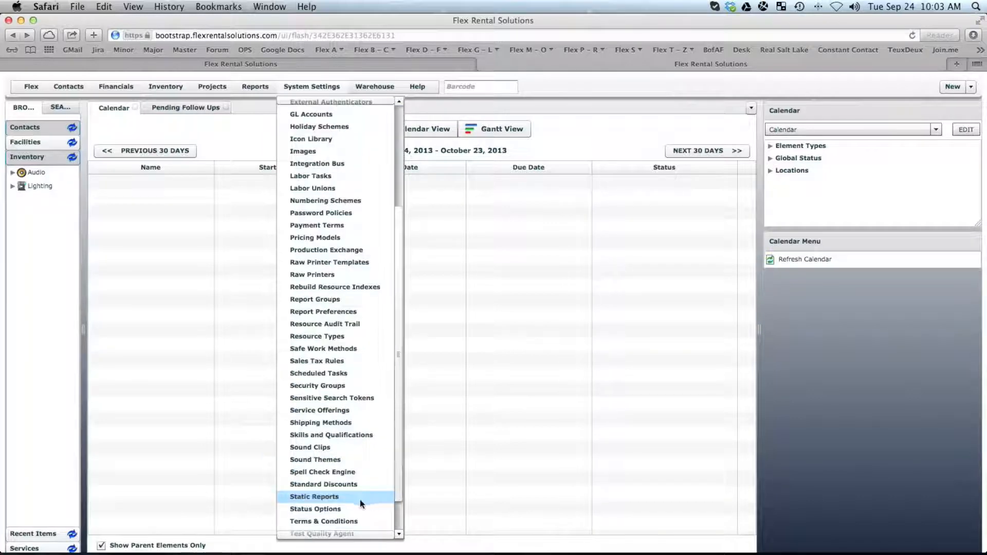
click(325, 509)
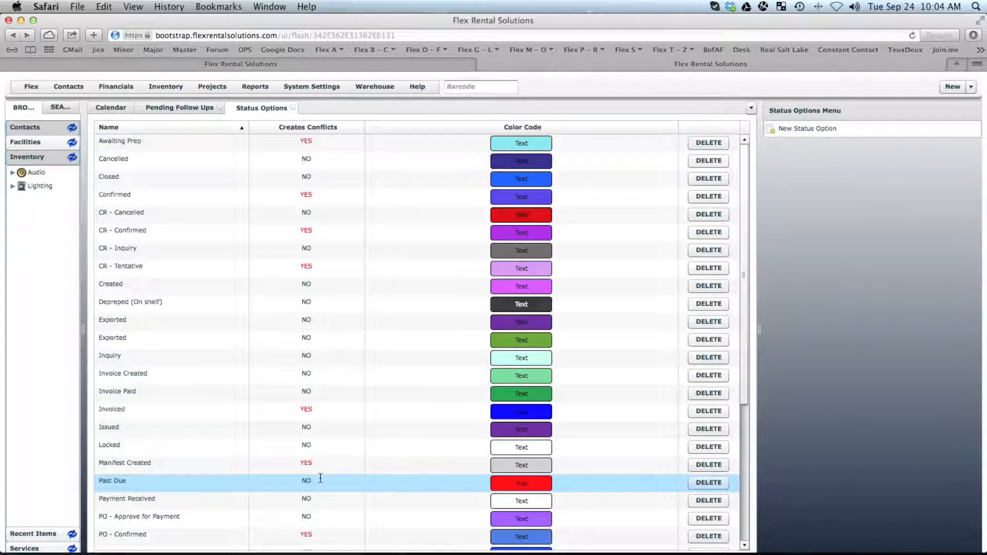
Open the Confirmed status option's form, showing Precedence 0 and Creates Conflicts Yes.
double_click(132, 193)
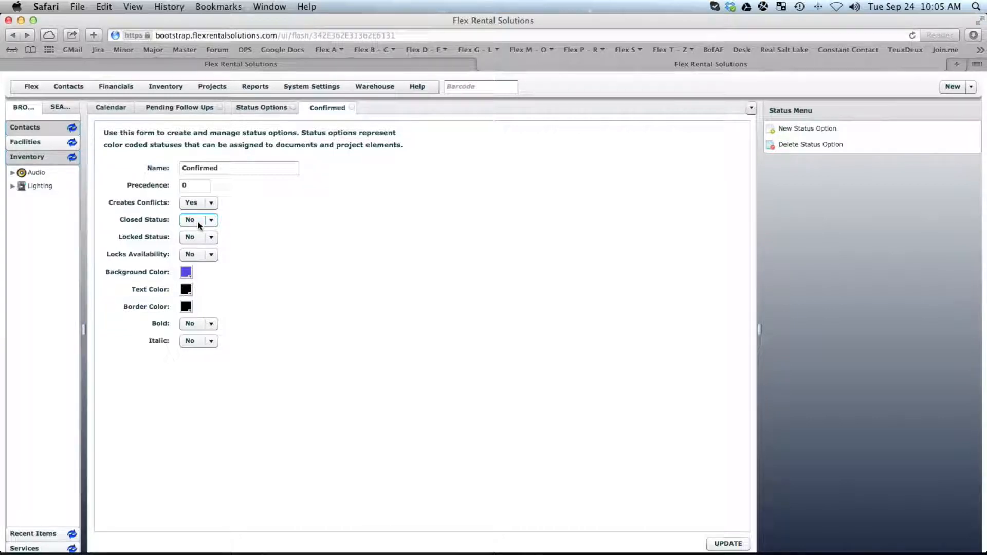
click(210, 86)
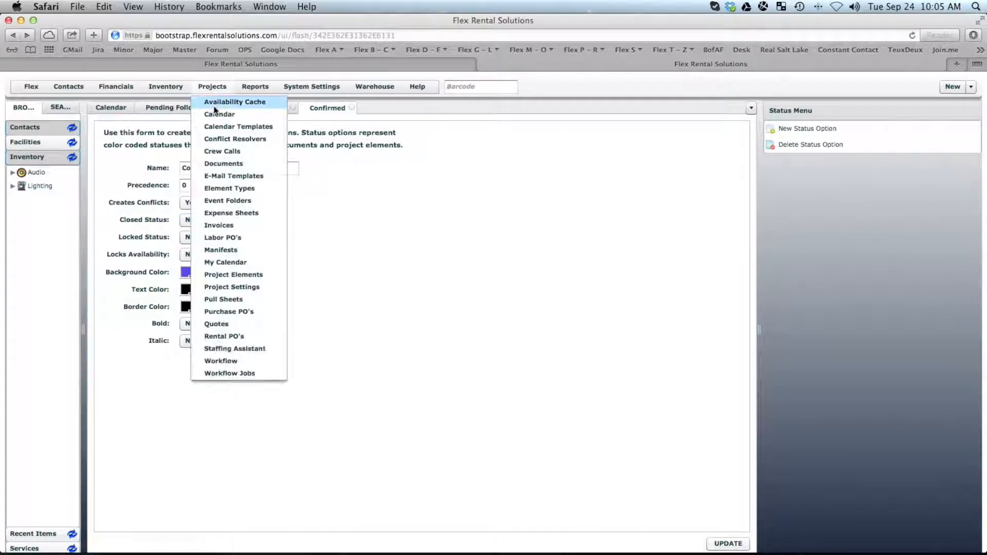
Open the Invoices list from Projects, which shows 0 of 0 items.
click(232, 228)
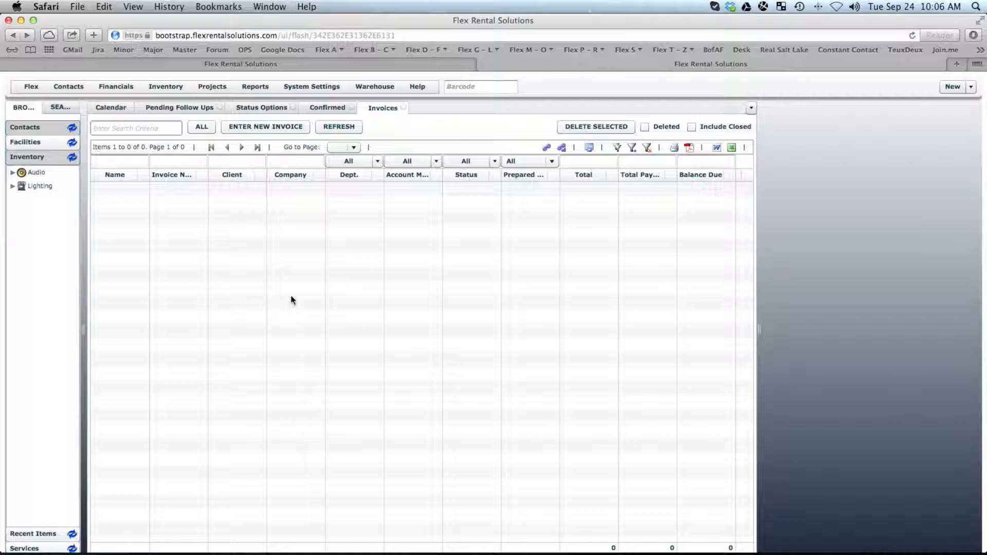
Return to the Confirmed status form with its purple background and black text unchanged.
click(324, 108)
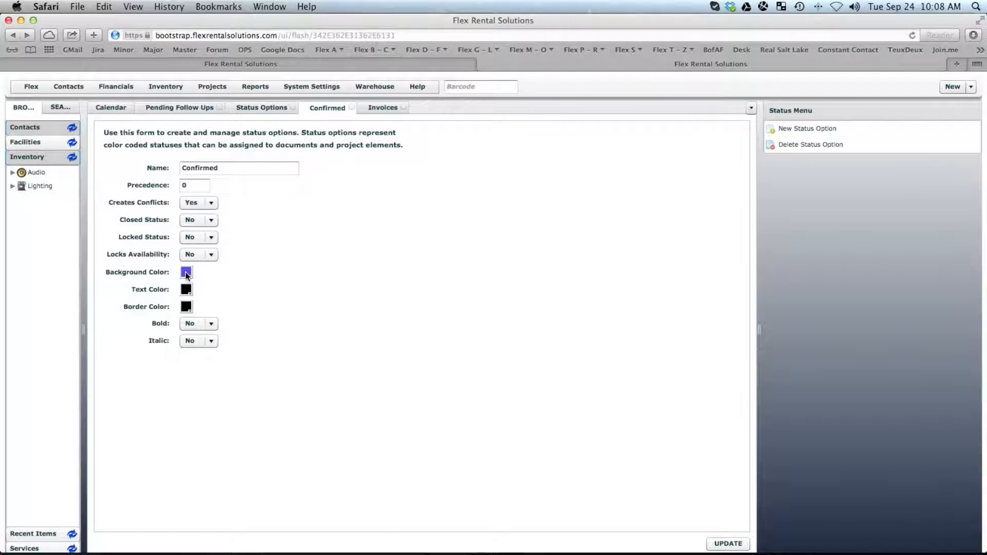
Open Quote Workflow for editing from the Projects workflow list.
click(212, 85)
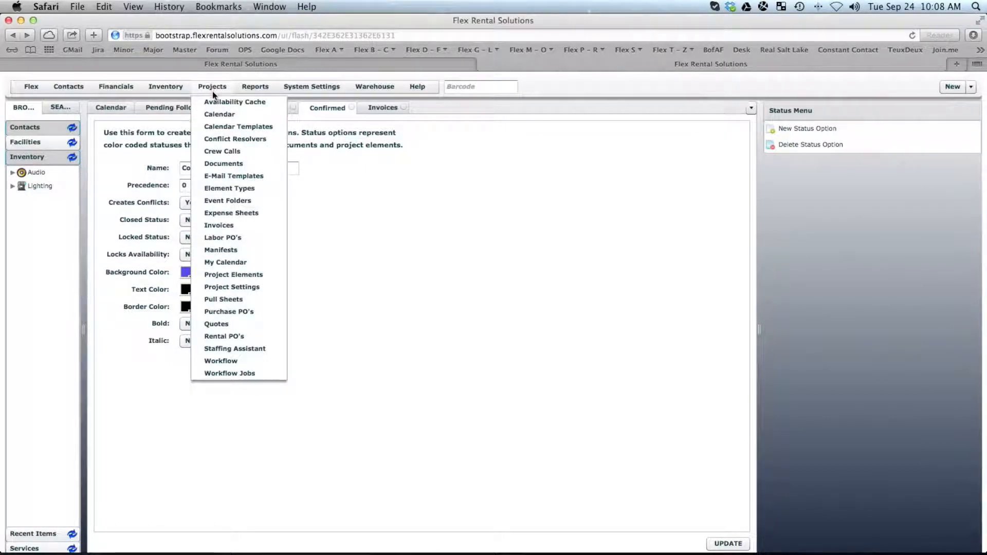
click(241, 362)
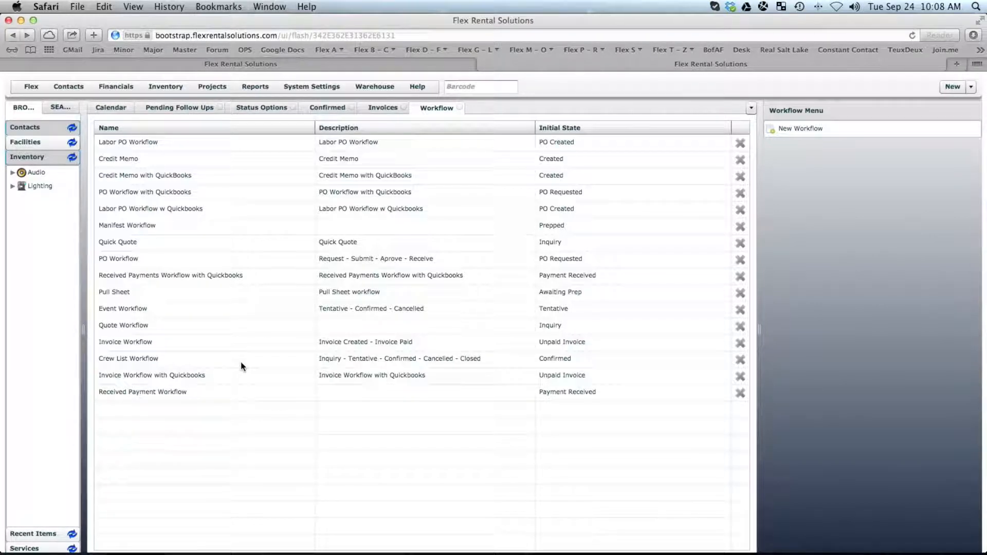
double_click(131, 329)
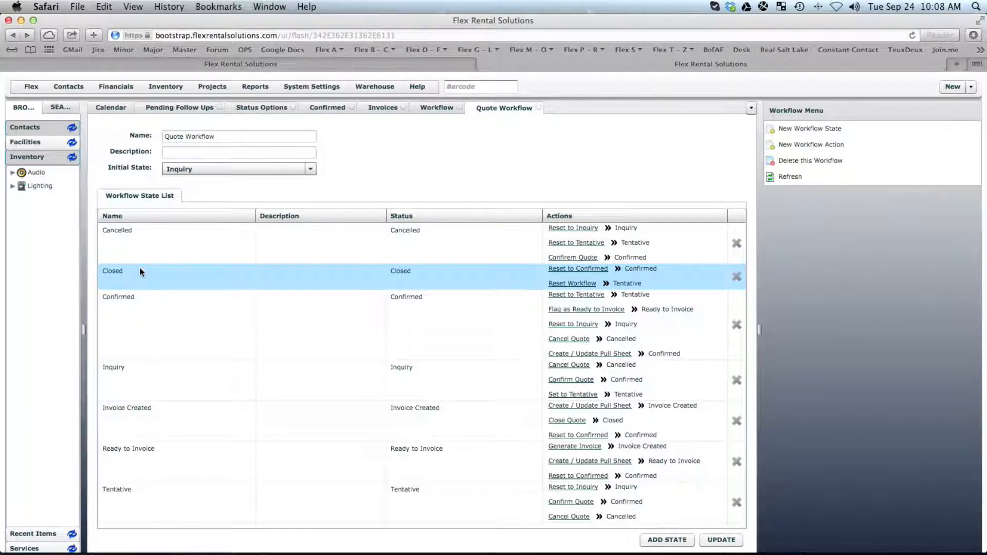
key(super+Tab)
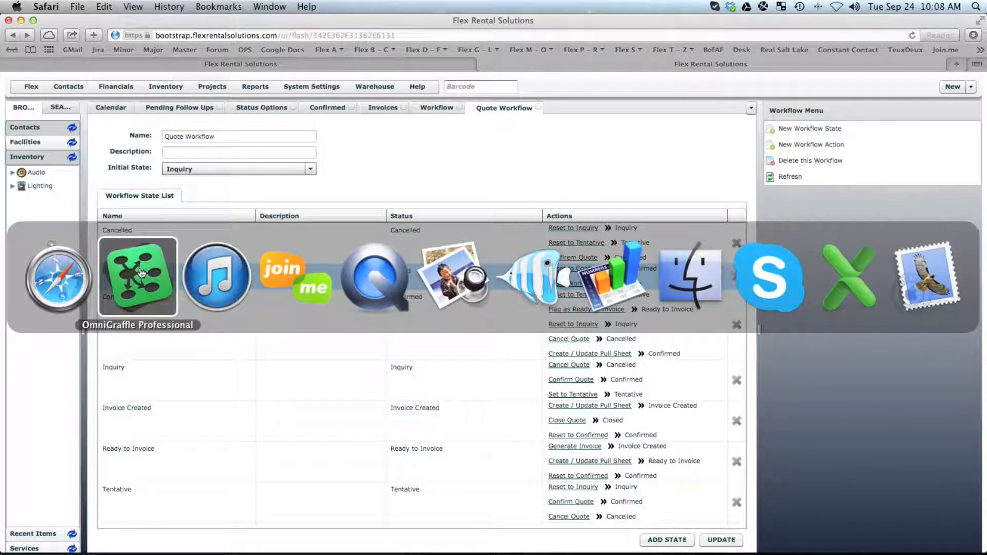
click(142, 272)
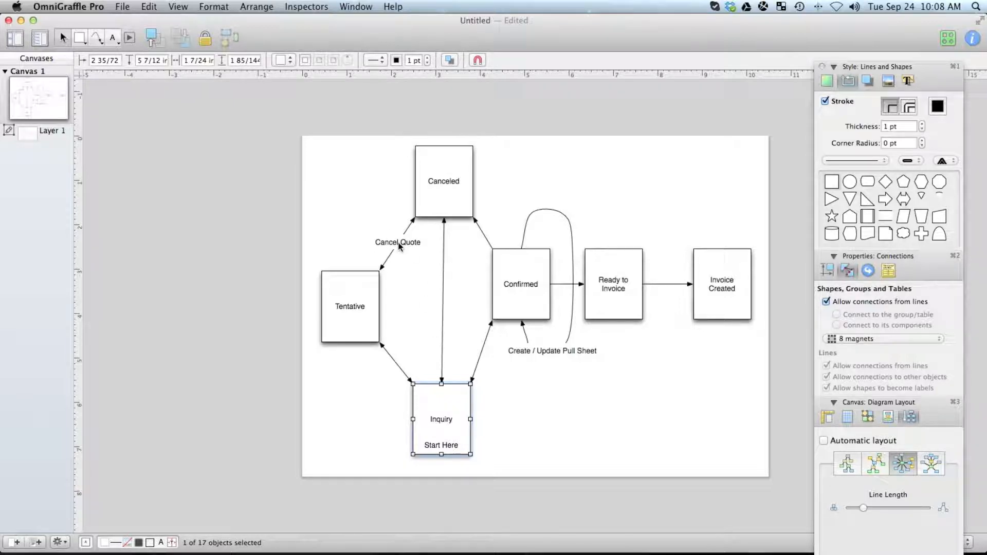
key(super+Tab)
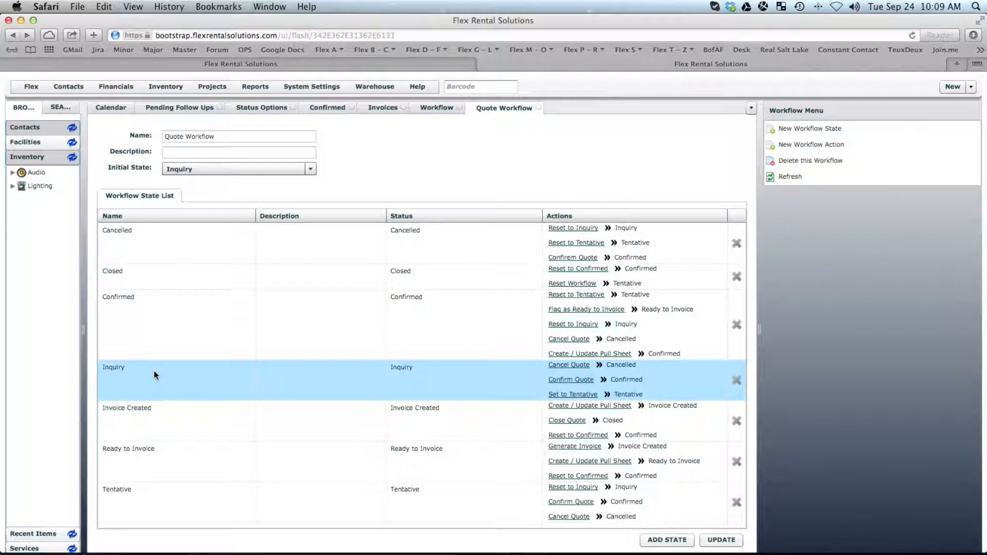
Open the Inquiry state's editor from the Workflow State List.
click(111, 369)
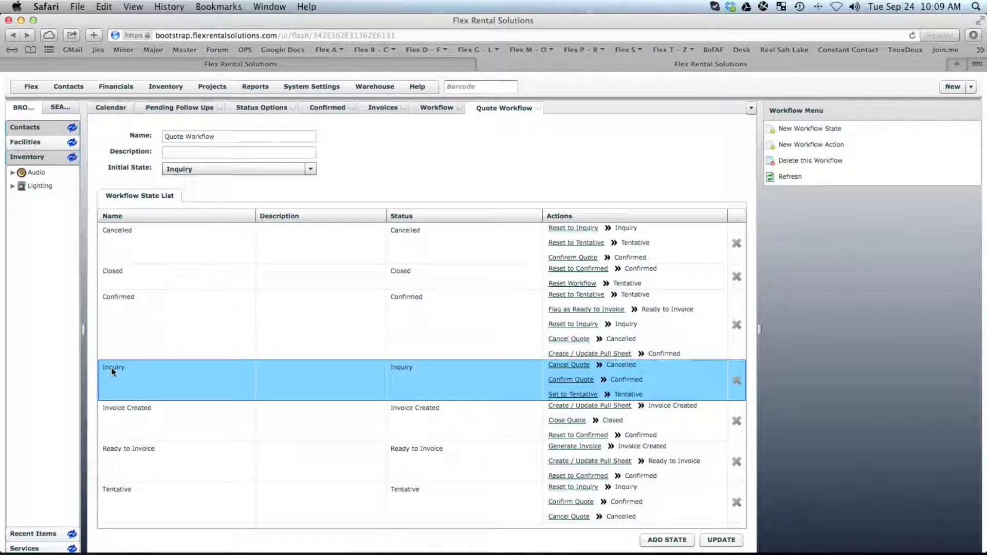
double_click(112, 370)
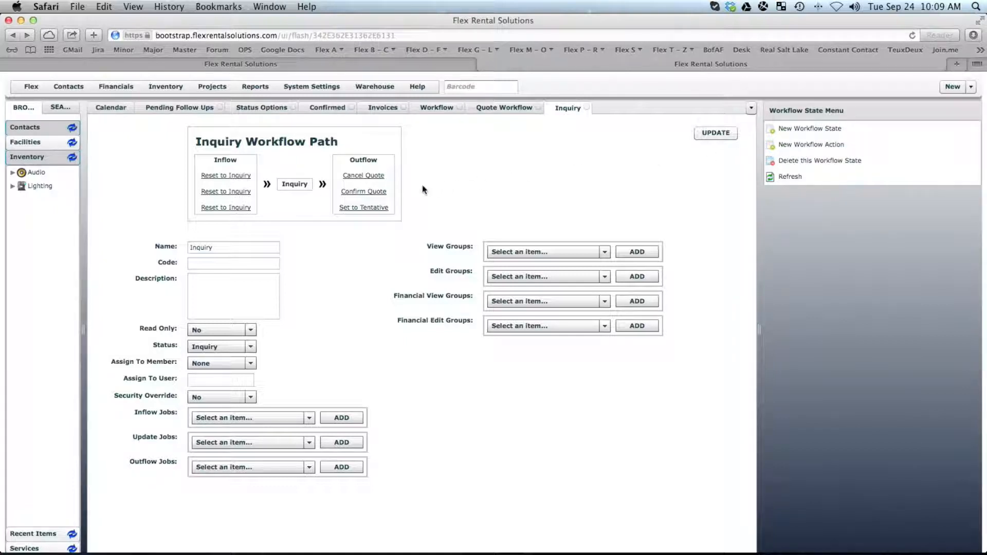
Open the Confirm Quote action (Inquiry to Confirmed, outflow job Quote Confirmed) and select its name.
click(371, 192)
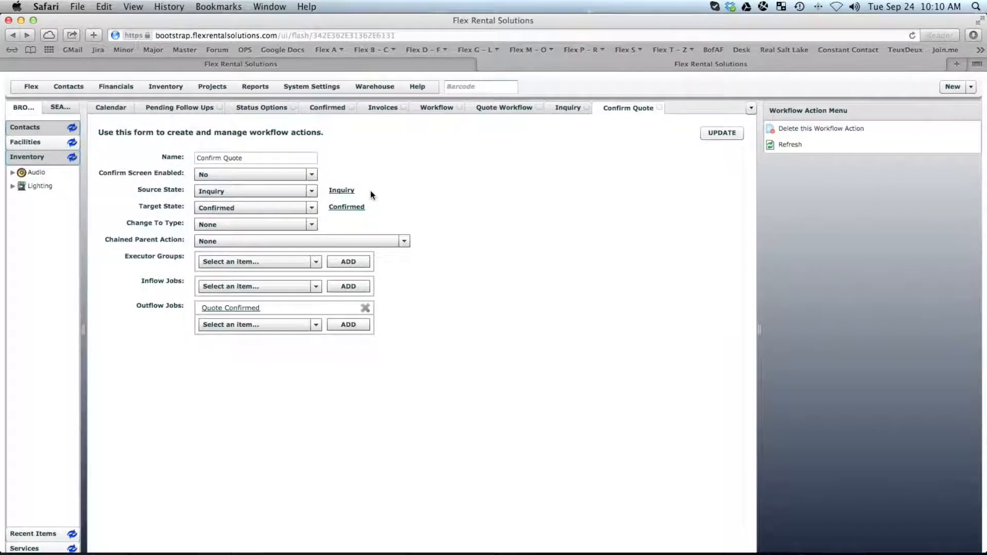
drag(258, 157, 194, 160)
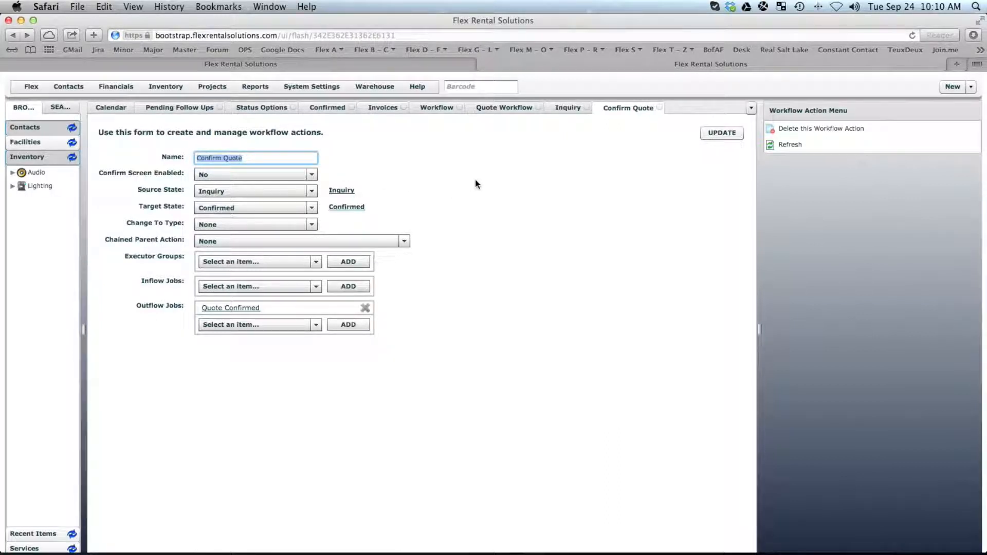
click(959, 88)
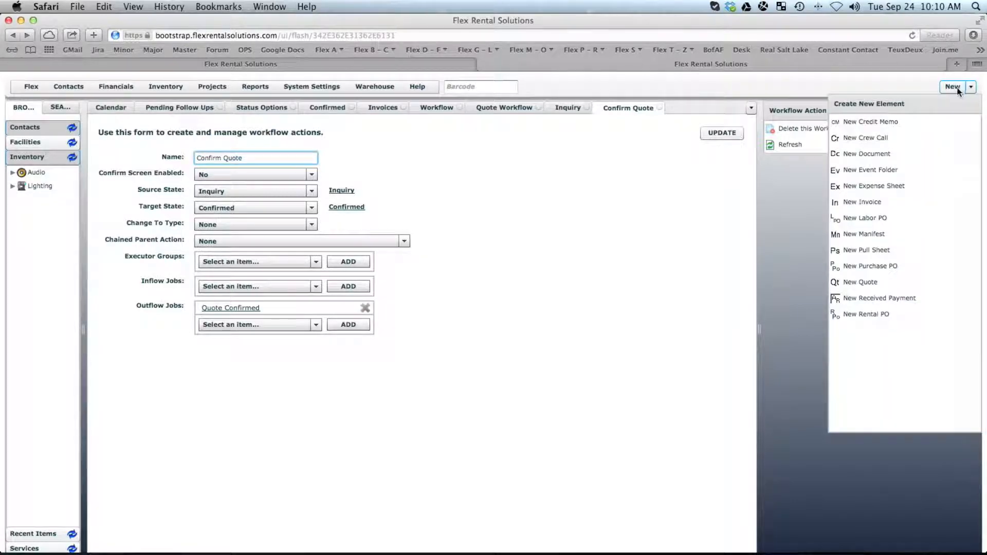
Create a new quote named 'test' with ship and return dates of 09/25/2013.
click(859, 285)
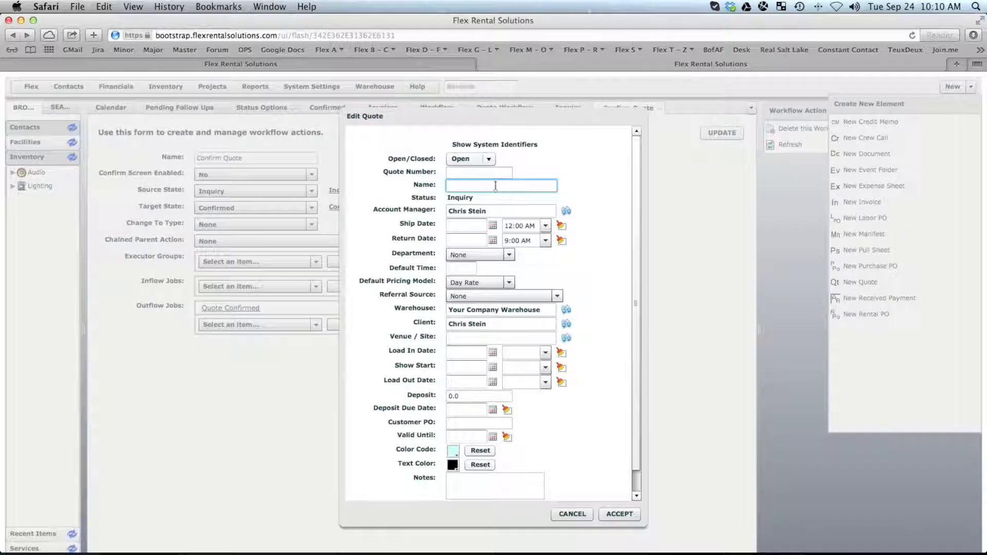
text(test)
click(492, 229)
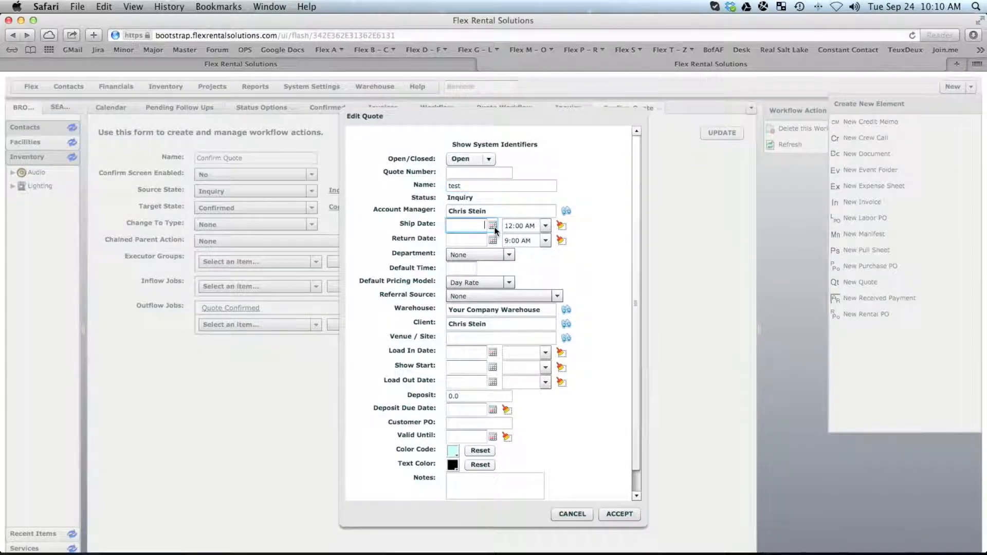
click(540, 297)
click(492, 241)
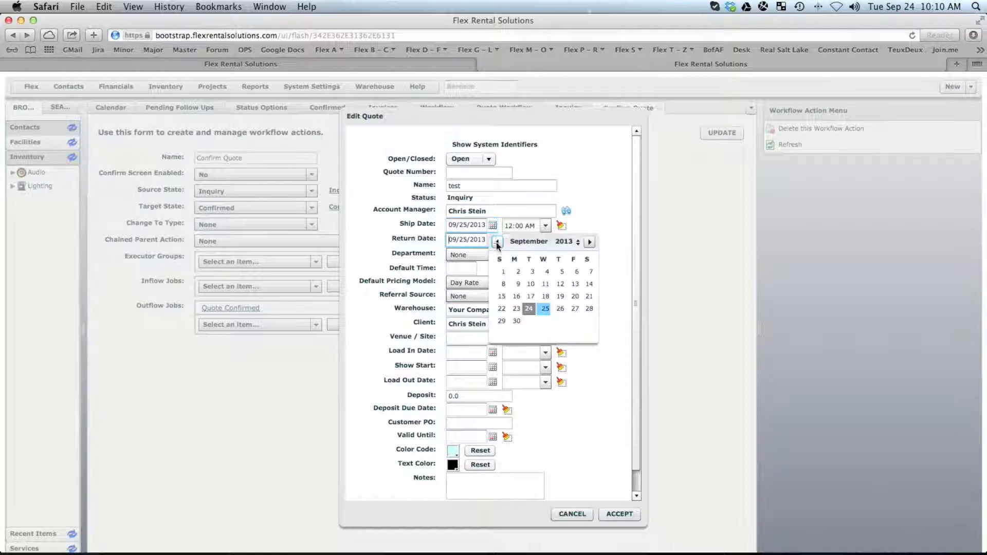
click(541, 312)
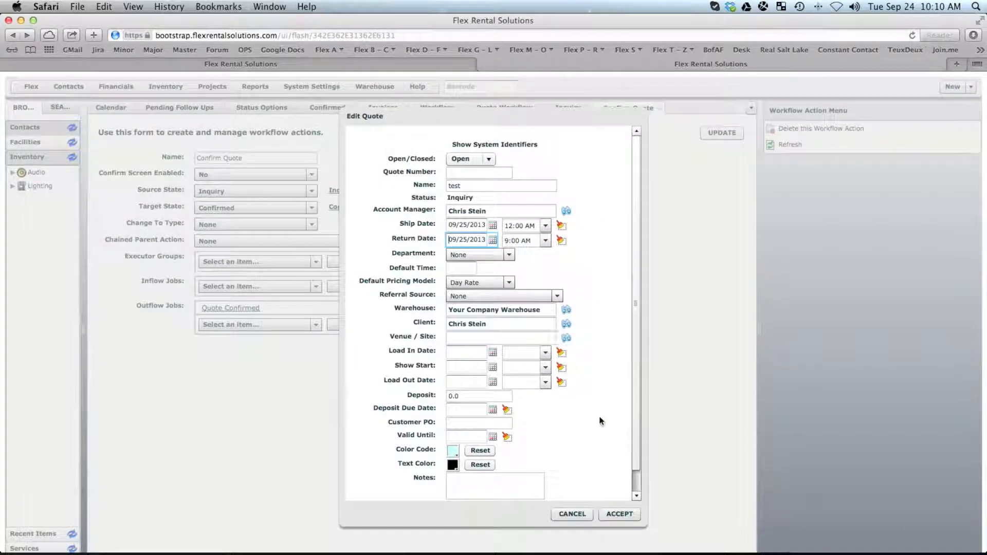
click(624, 513)
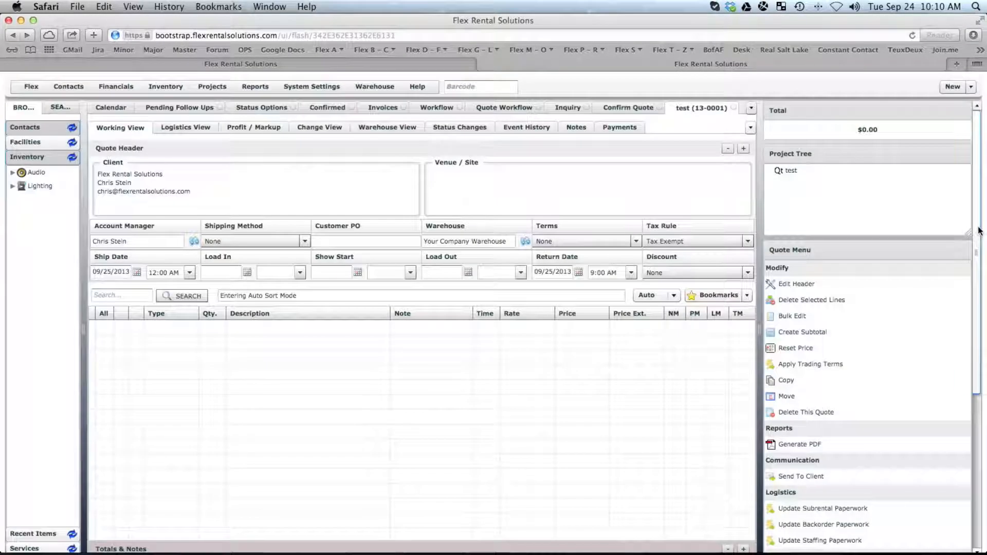
drag(979, 232, 973, 434)
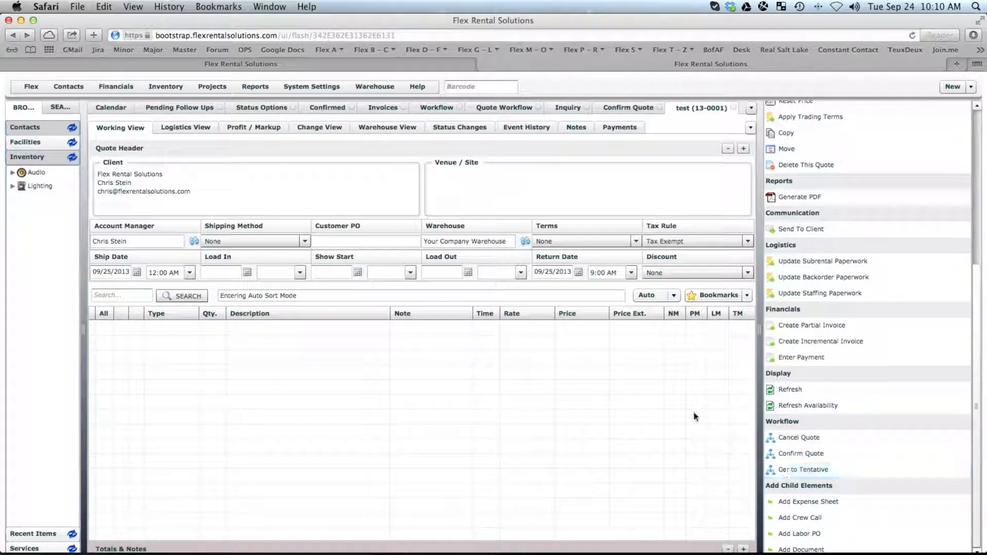
click(570, 107)
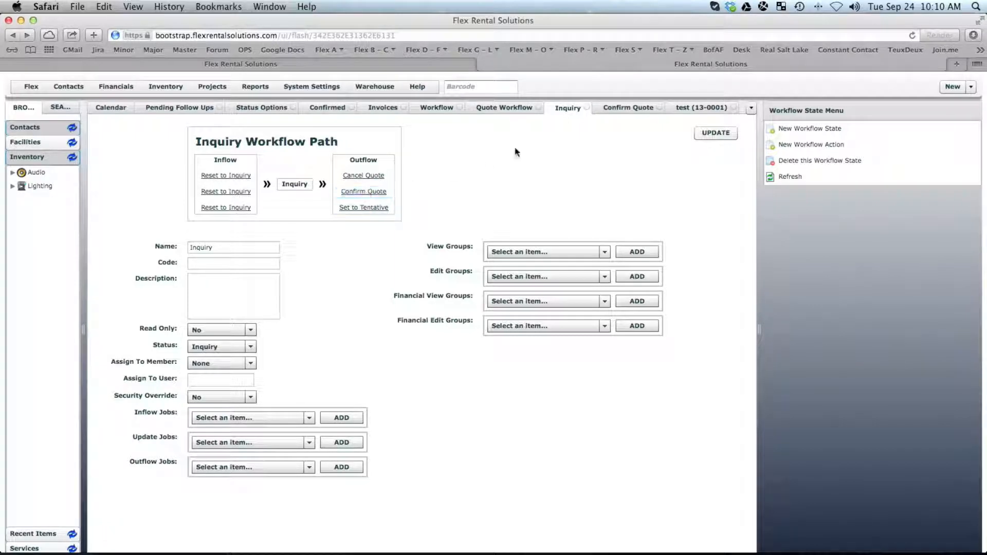
click(621, 109)
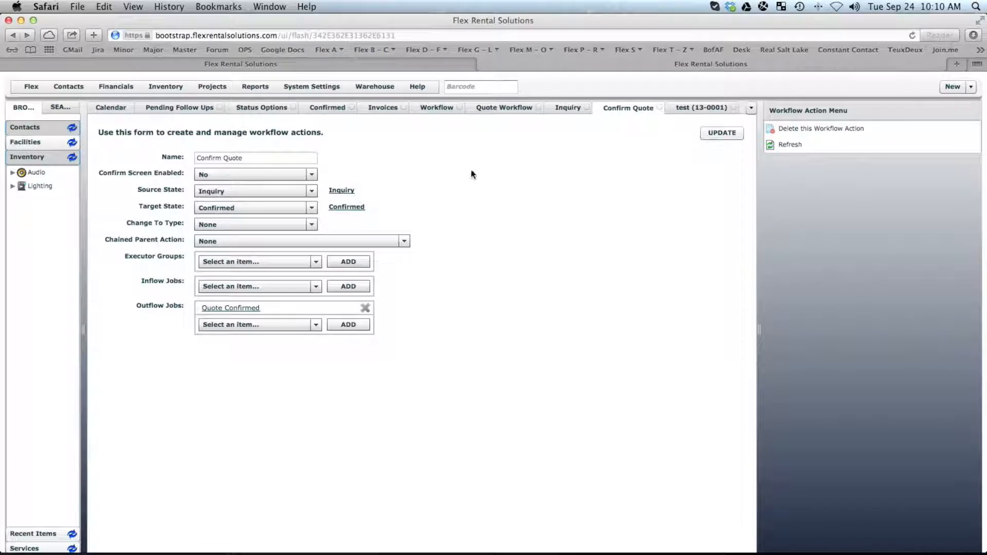
drag(260, 157, 182, 162)
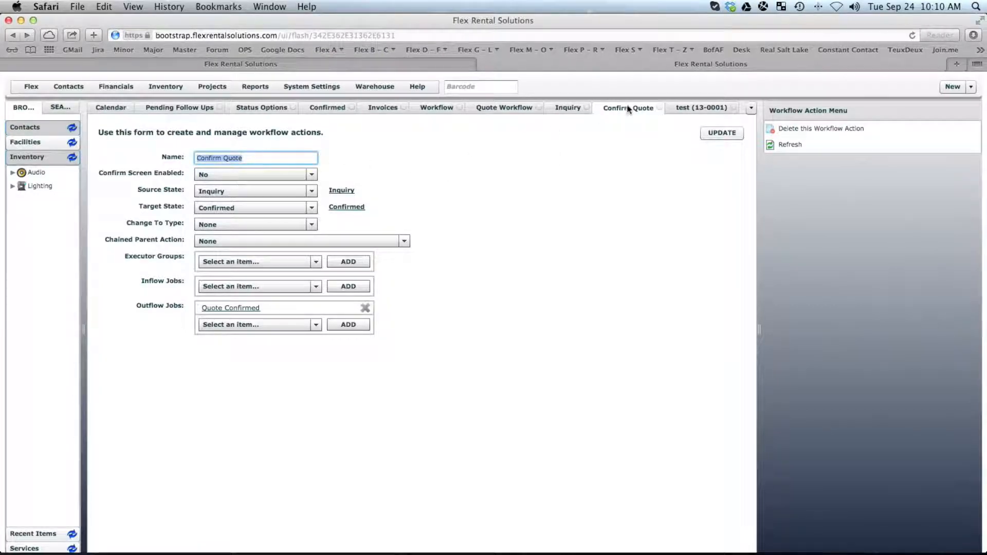
click(700, 107)
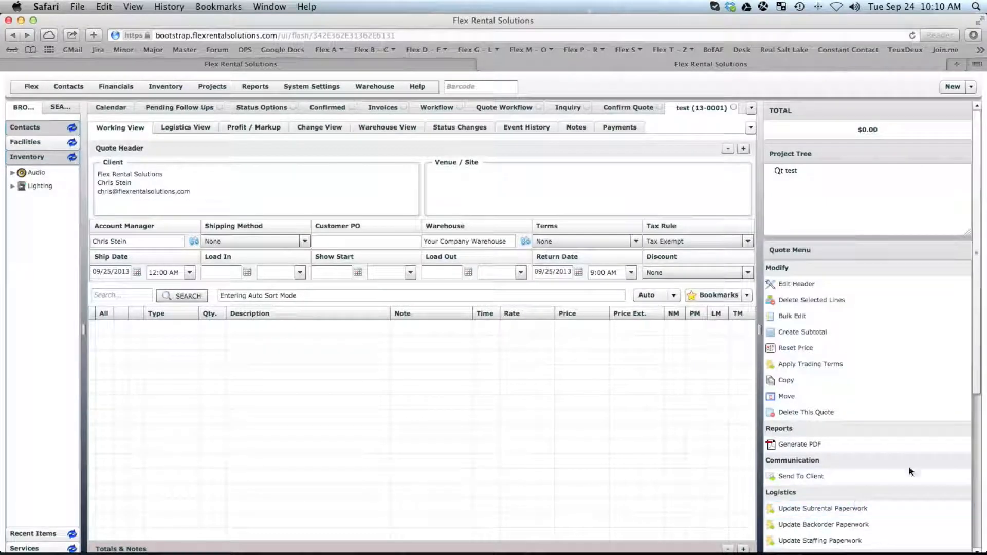
scroll(873, 442, down, 5)
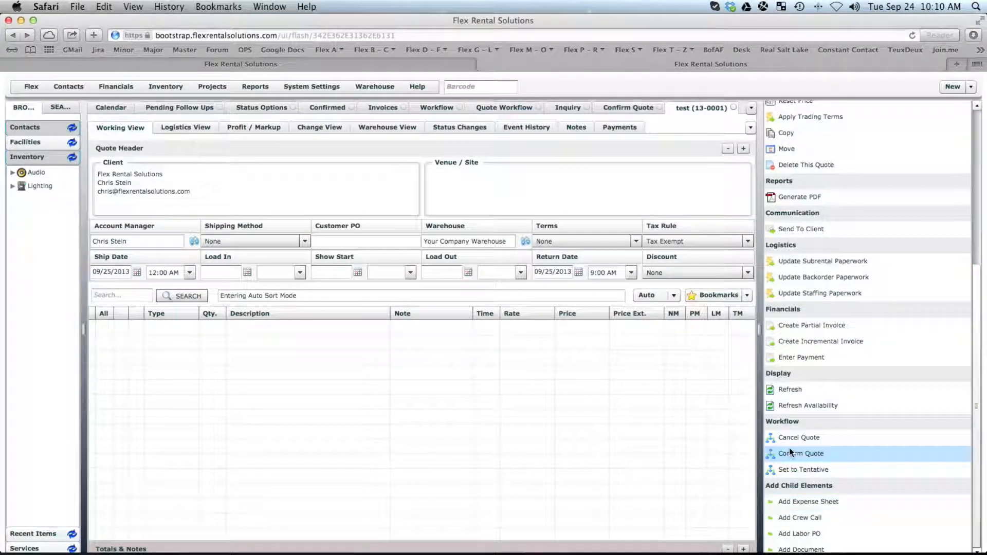
Review the Confirm Quote action, then bring the OmniGraffle Pro workflow diagram to the front.
click(628, 108)
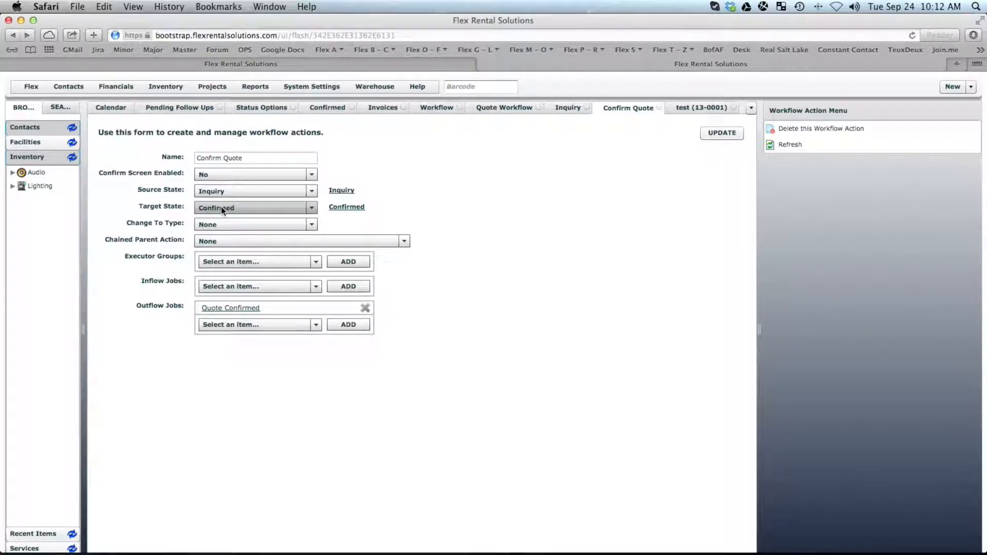
key(super+Tab)
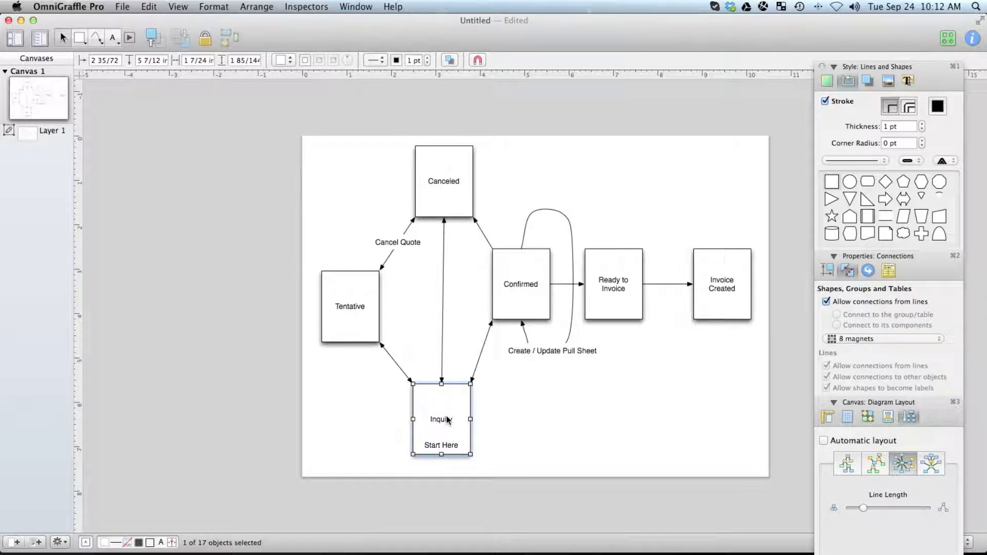
Inspect the Canceled–Inquiry and Inquiry–Confirmed connectors in the OmniGraffle diagram.
click(443, 329)
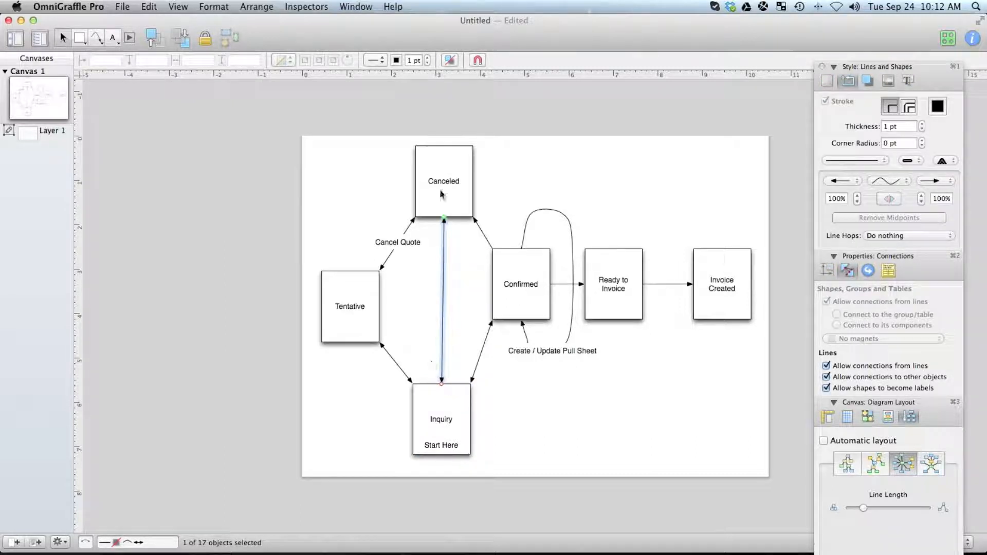
click(481, 357)
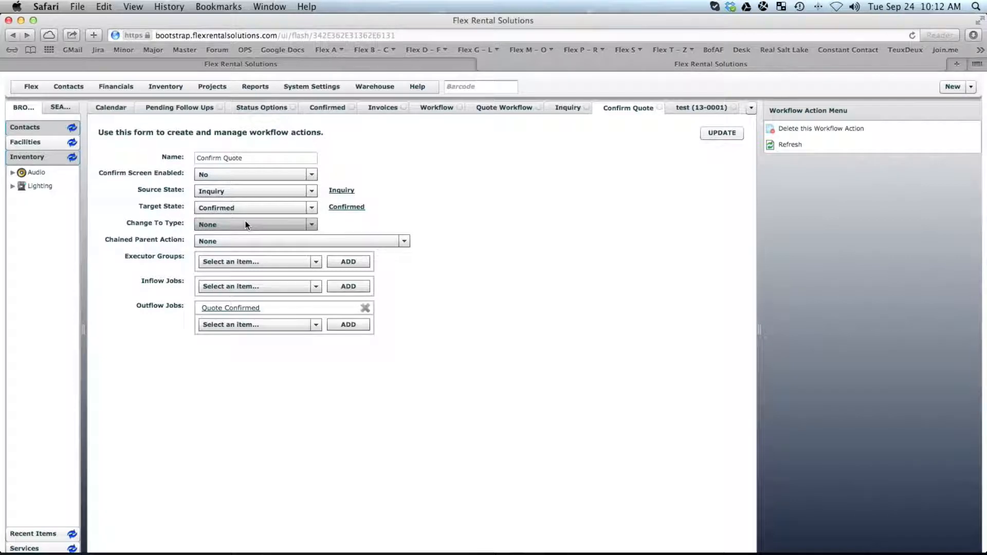
Switch back to quote 13-0001 and generate its PDF.
click(714, 107)
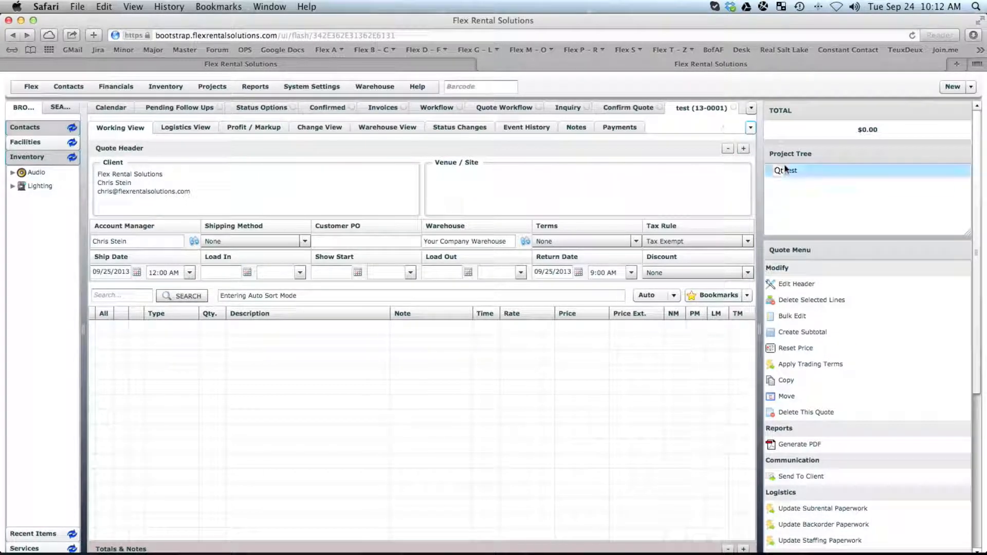
click(831, 448)
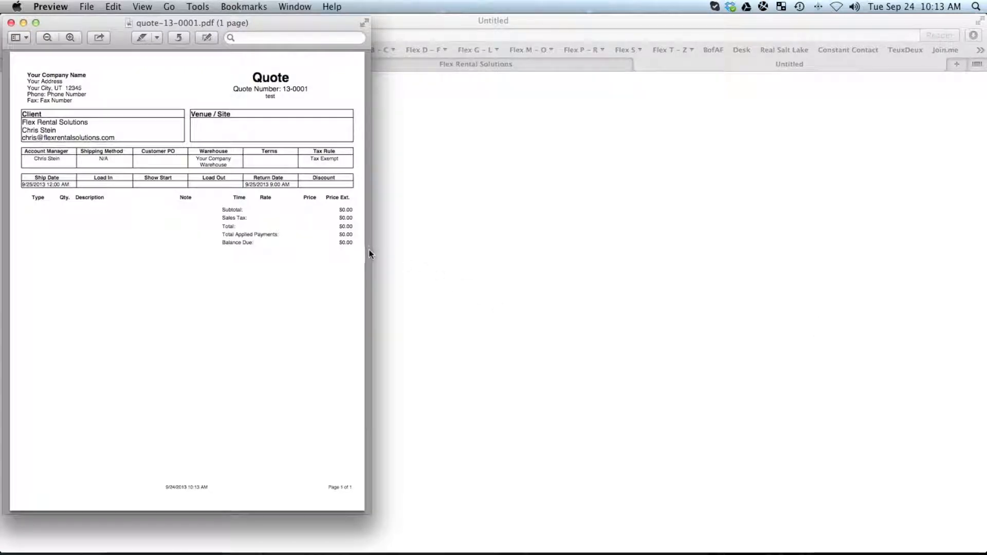
Enlarge the quote-13-0001.pdf window, select the Quote title, then close the PDF.
drag(370, 248, 594, 262)
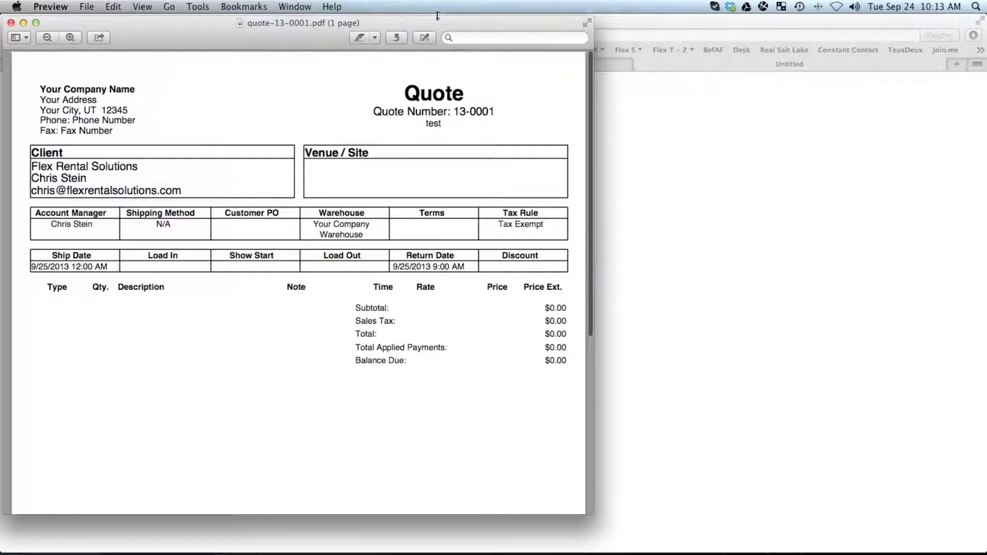
drag(405, 93, 466, 91)
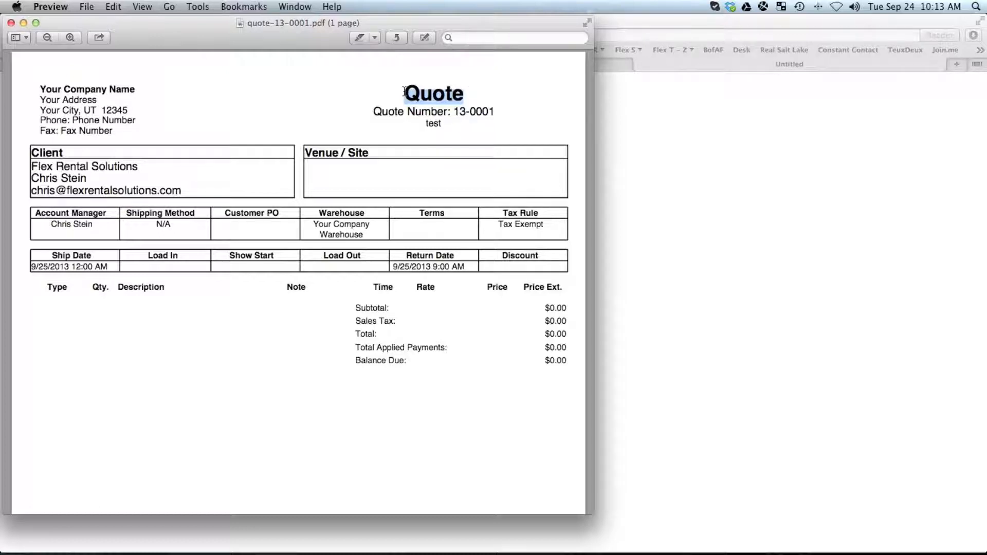
drag(404, 92, 471, 93)
click(409, 93)
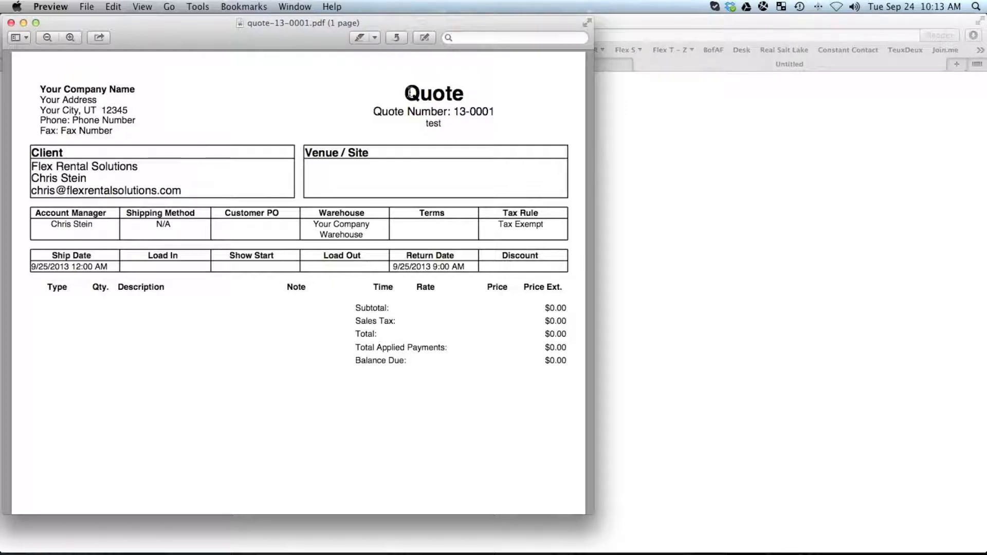
double_click(465, 93)
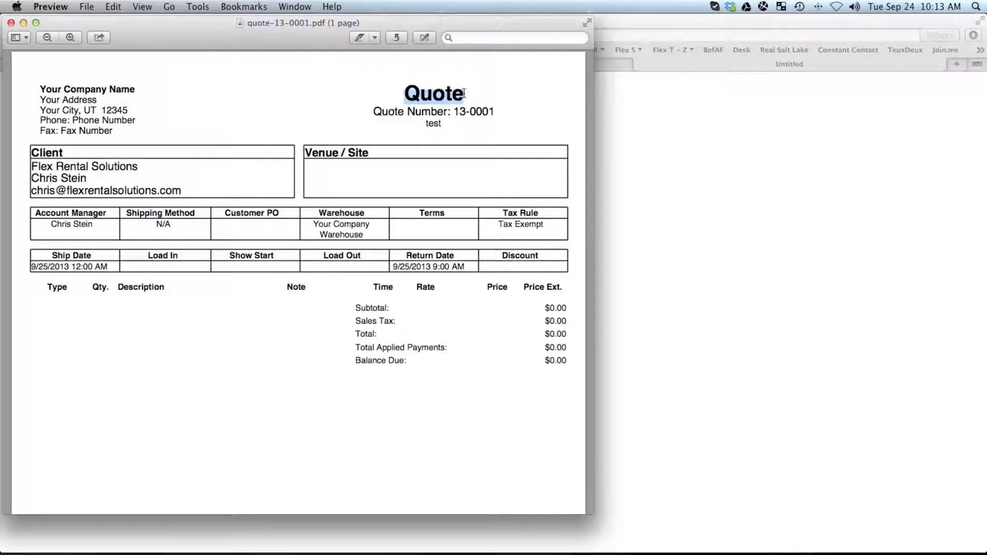
click(11, 23)
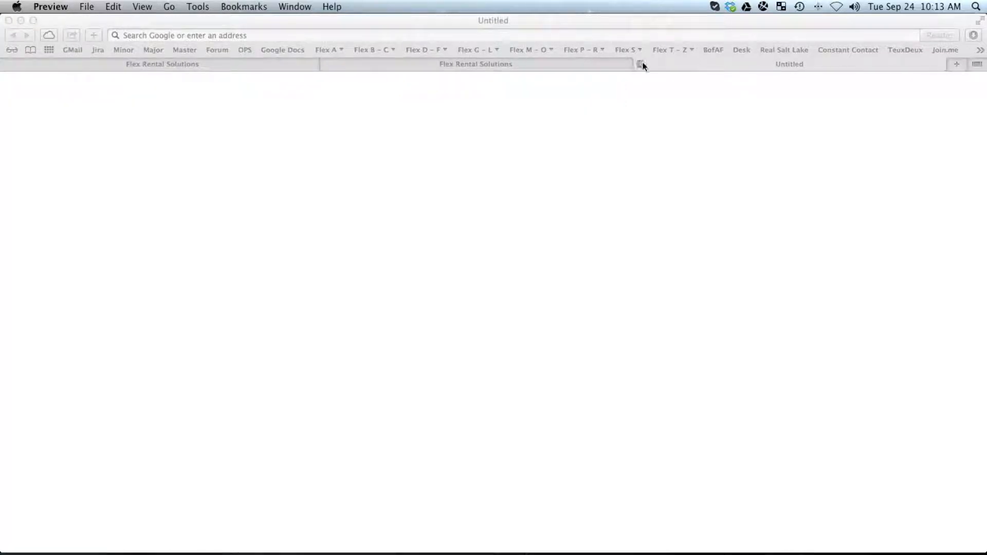
Under Projects > Element Types, create element type Estimate with description Estimate.
click(640, 64)
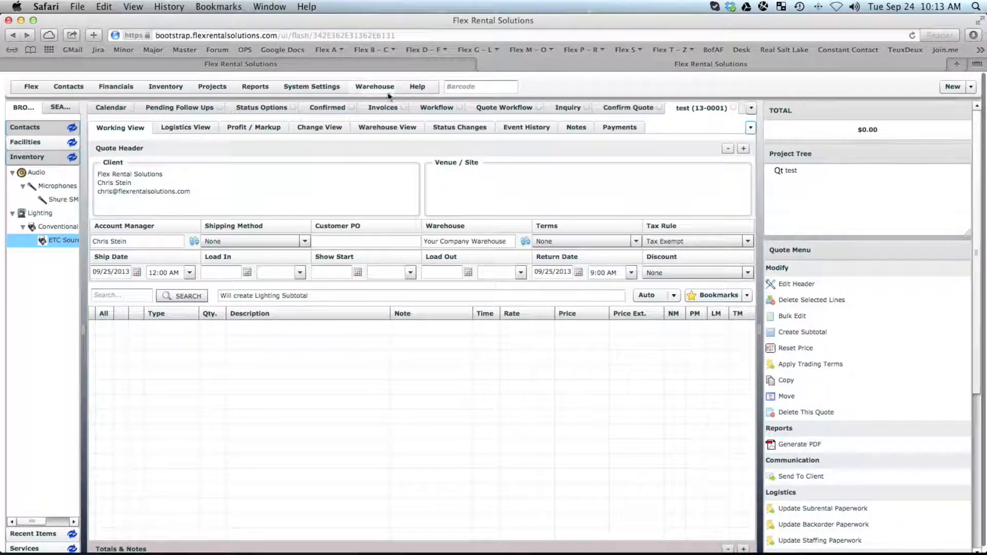
click(219, 84)
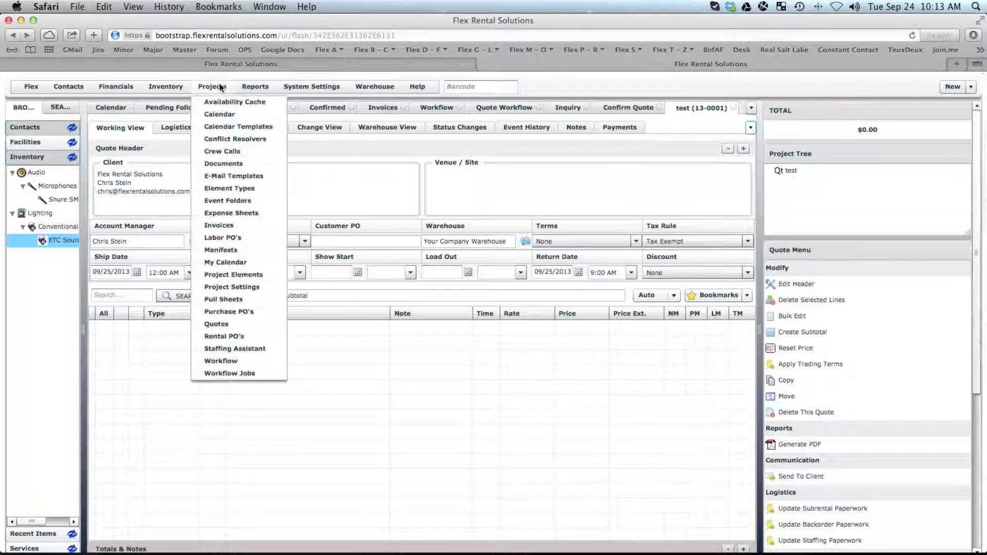
click(233, 275)
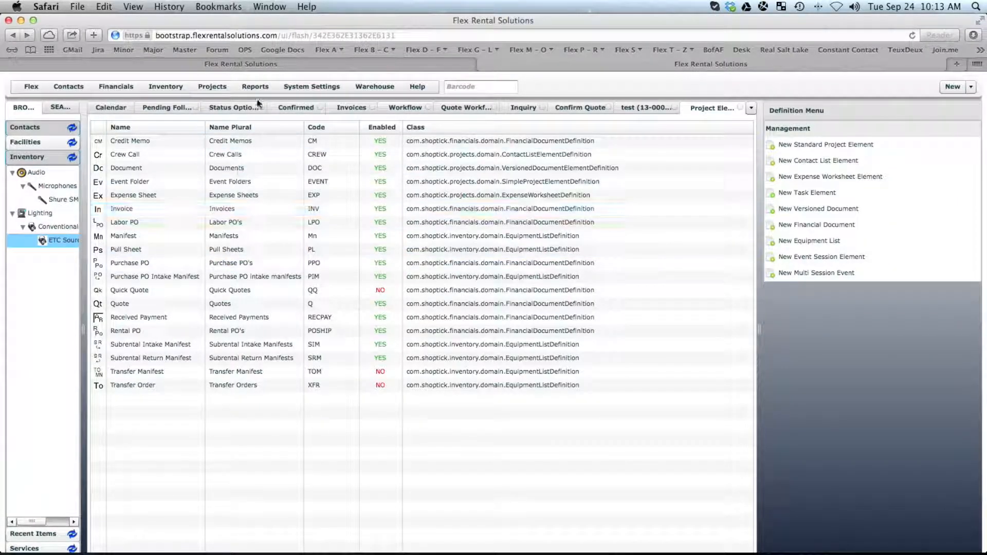
click(212, 87)
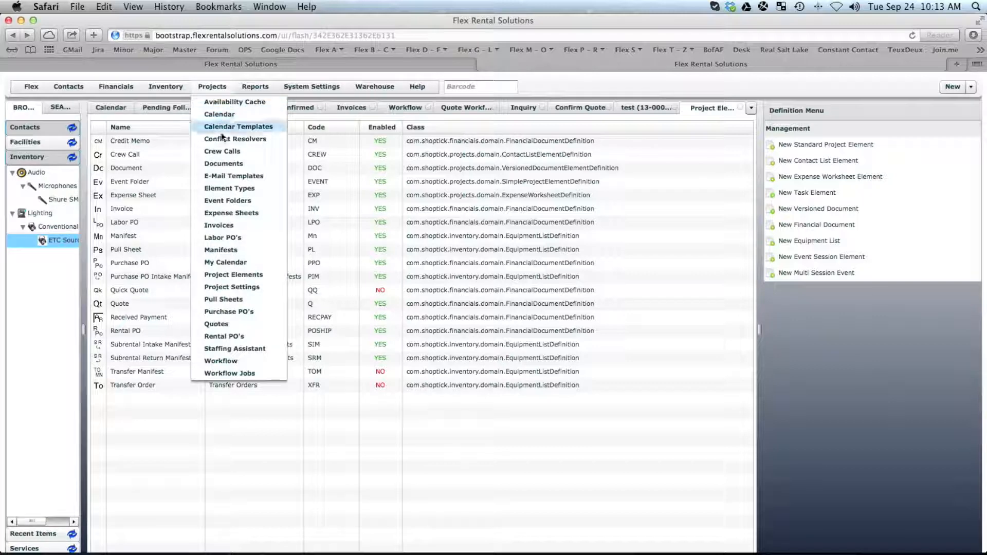
click(224, 189)
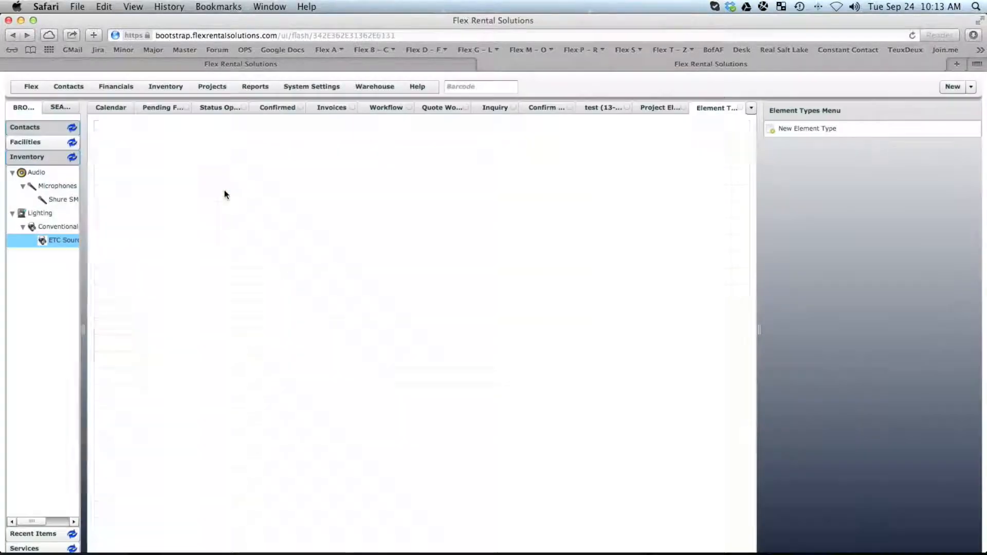
click(804, 128)
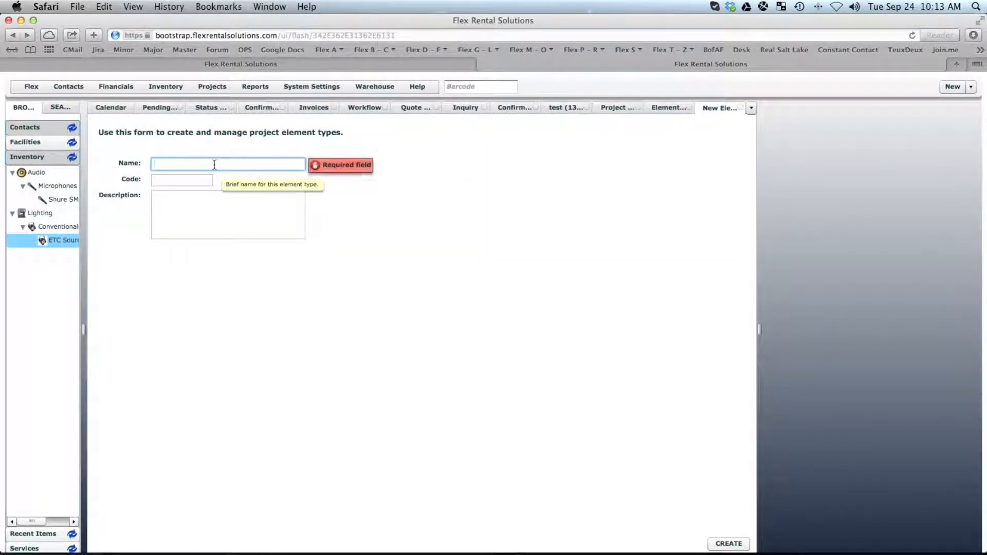
text(Estimate)
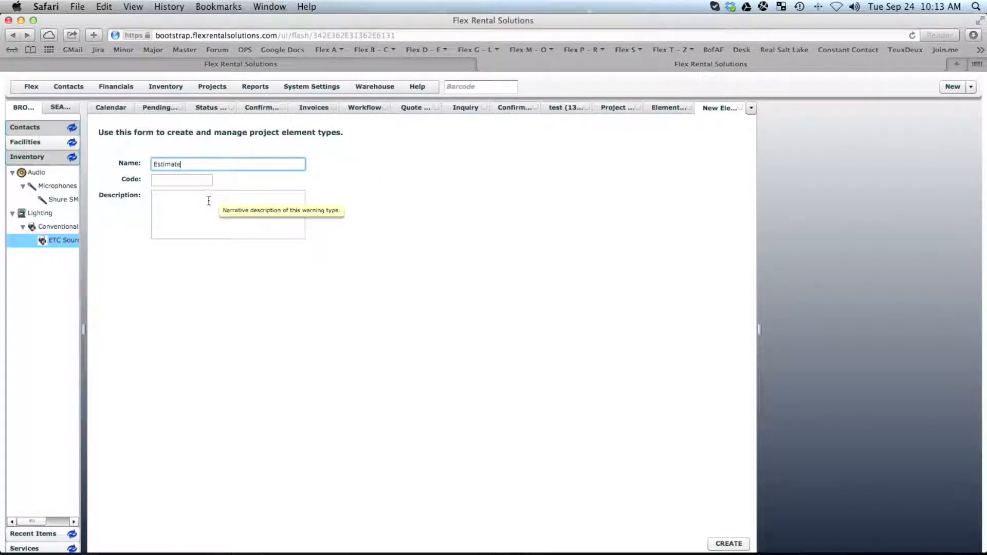
key(super+a)
key(super+c)
click(182, 206)
key(super+v)
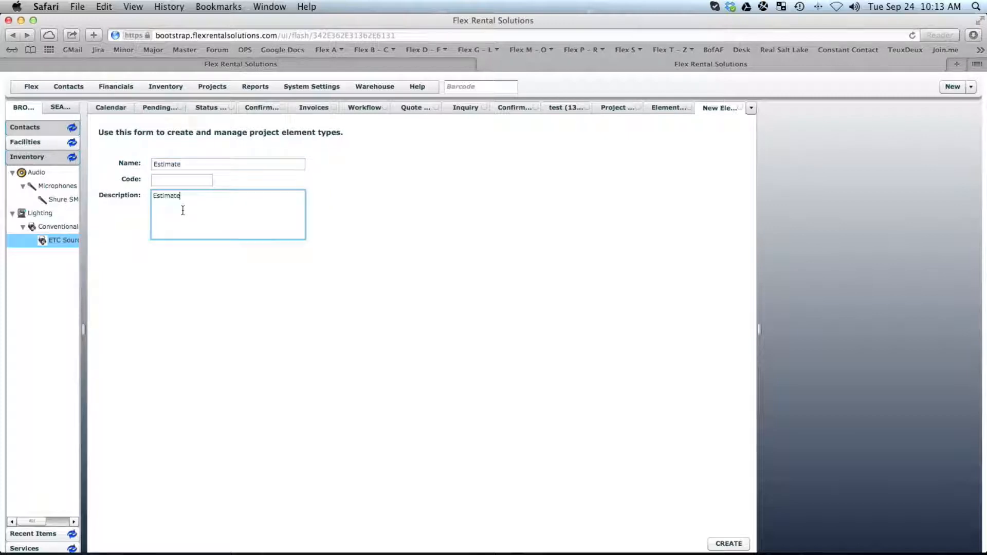
click(721, 541)
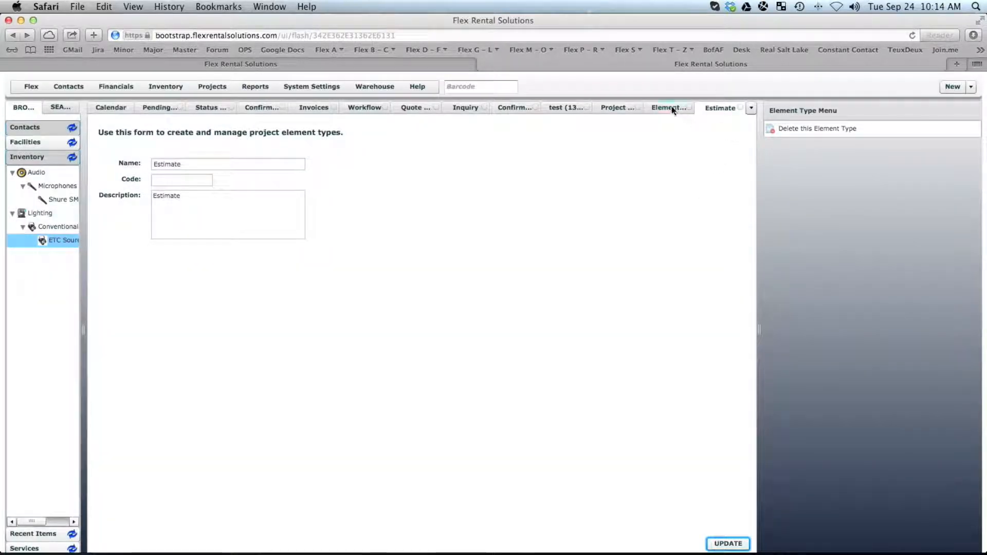
Create a second element type named Contract with description Contract.
click(671, 108)
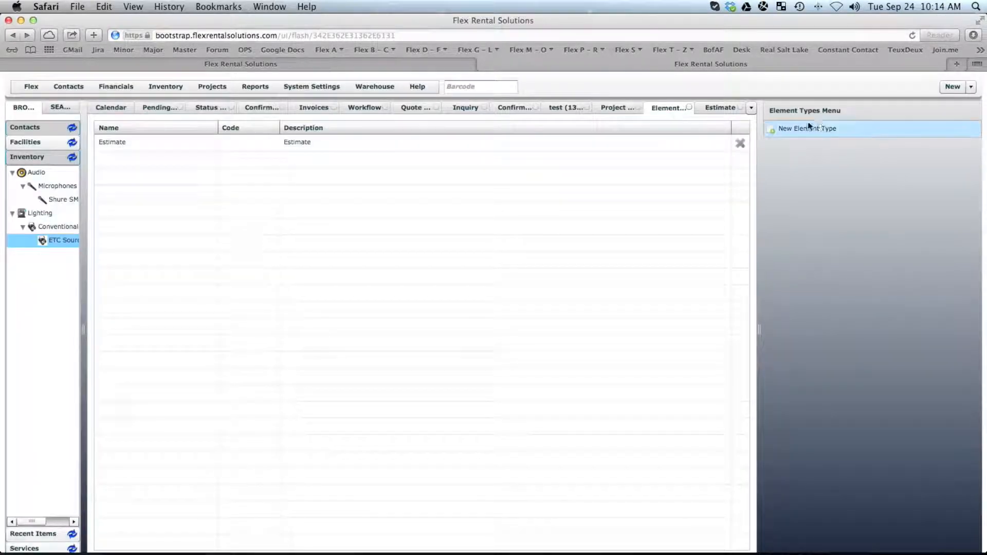
click(819, 128)
mouse_move(166, 163)
text(Contract)
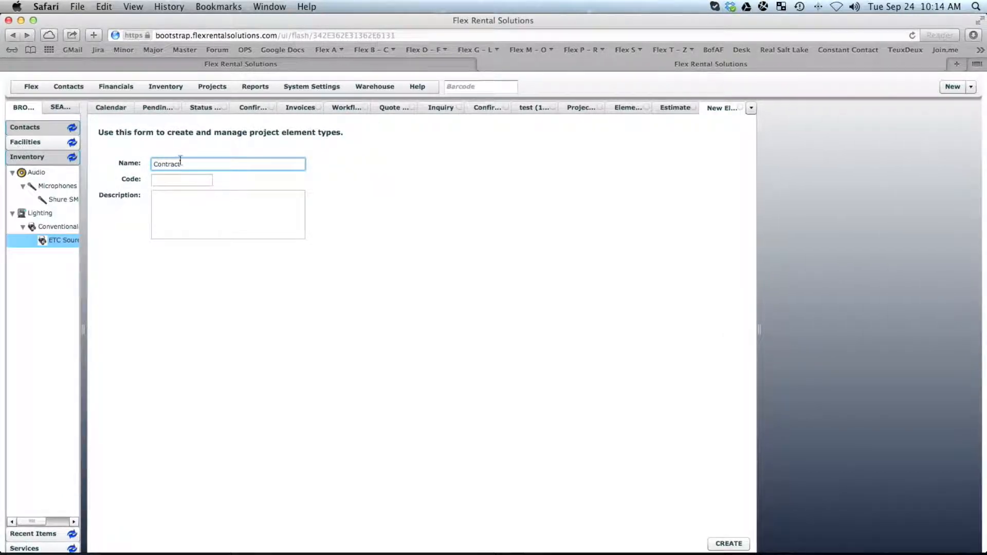
drag(187, 164, 135, 164)
click(177, 206)
key(super+v)
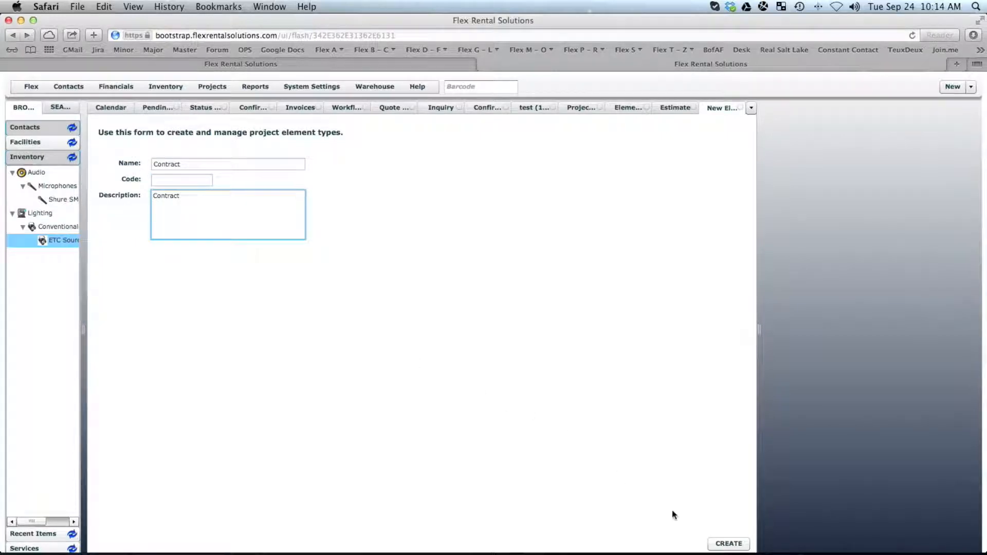
click(727, 544)
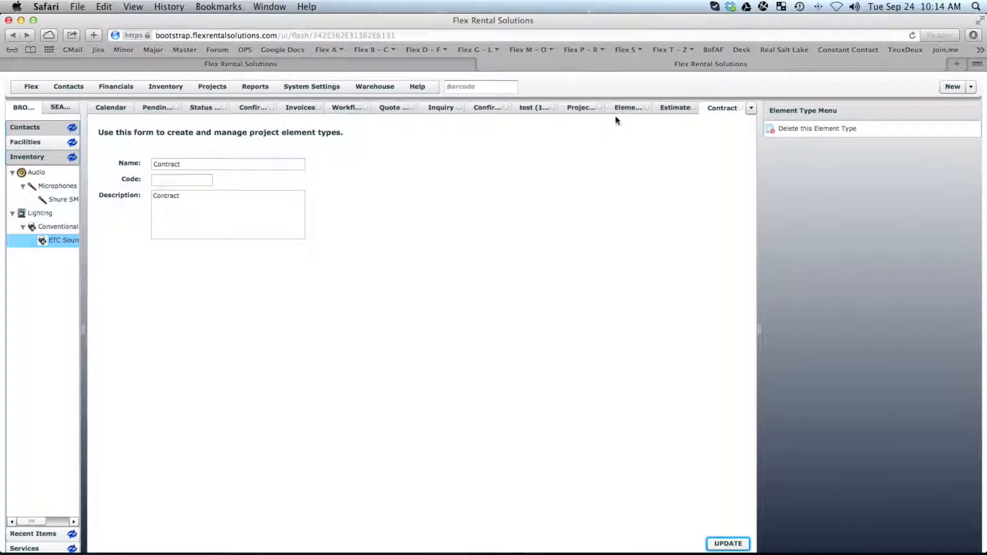
Set the Inquiry state's Confirm Quote action Change To Type to Contract and save it.
click(497, 109)
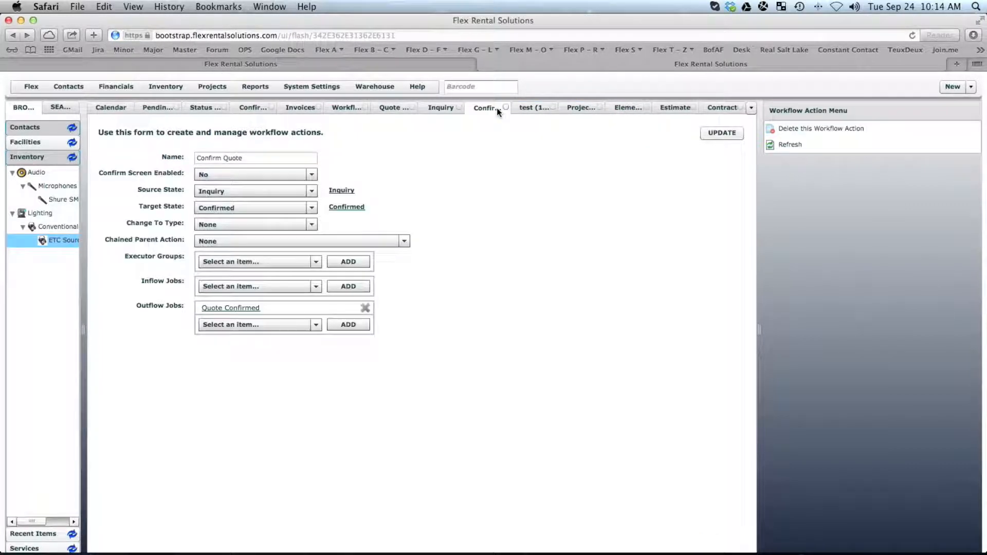
click(241, 226)
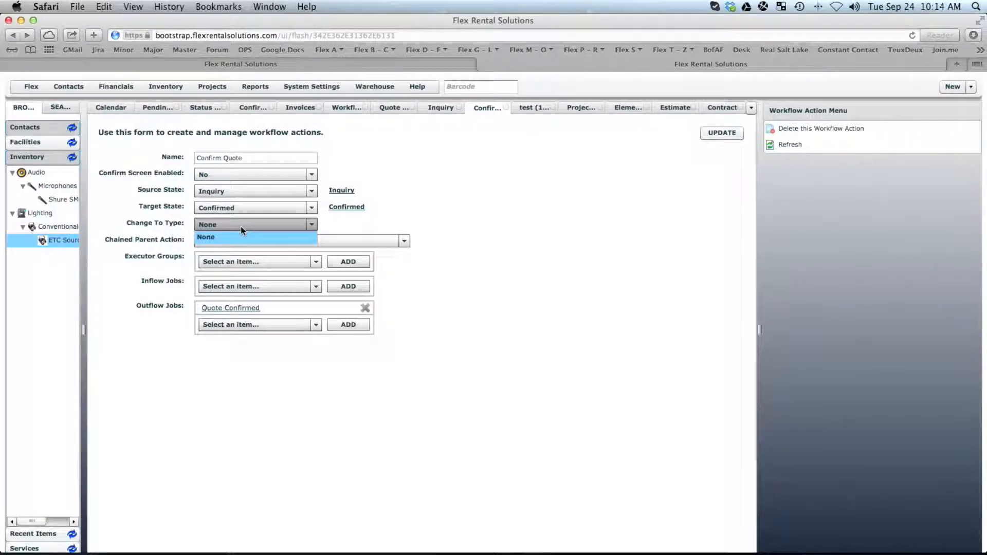
click(498, 208)
click(506, 107)
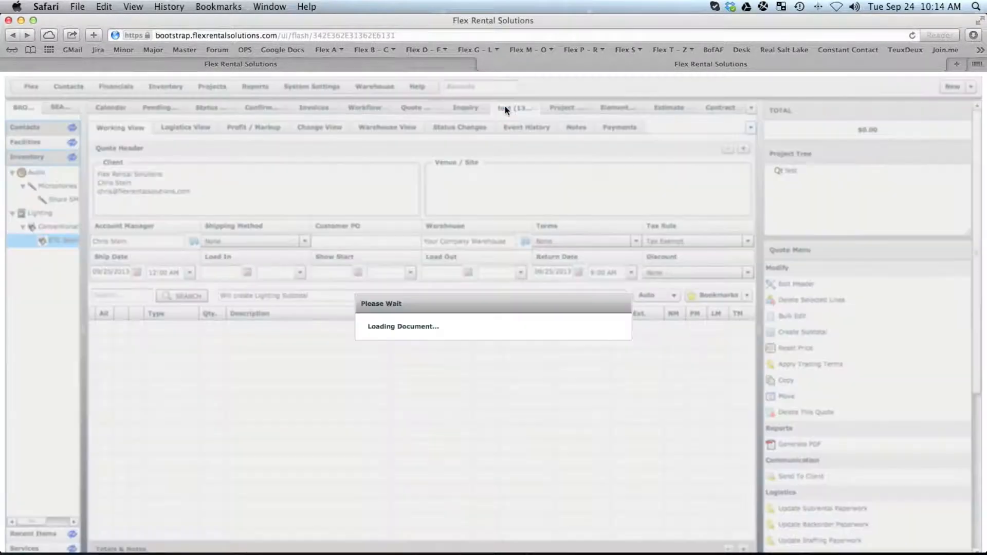
click(466, 107)
click(365, 194)
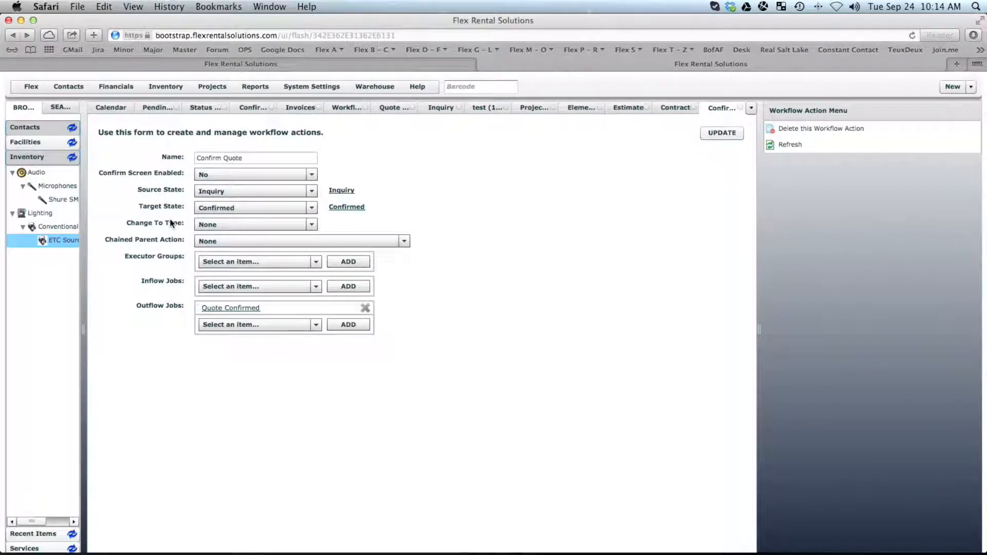
click(217, 227)
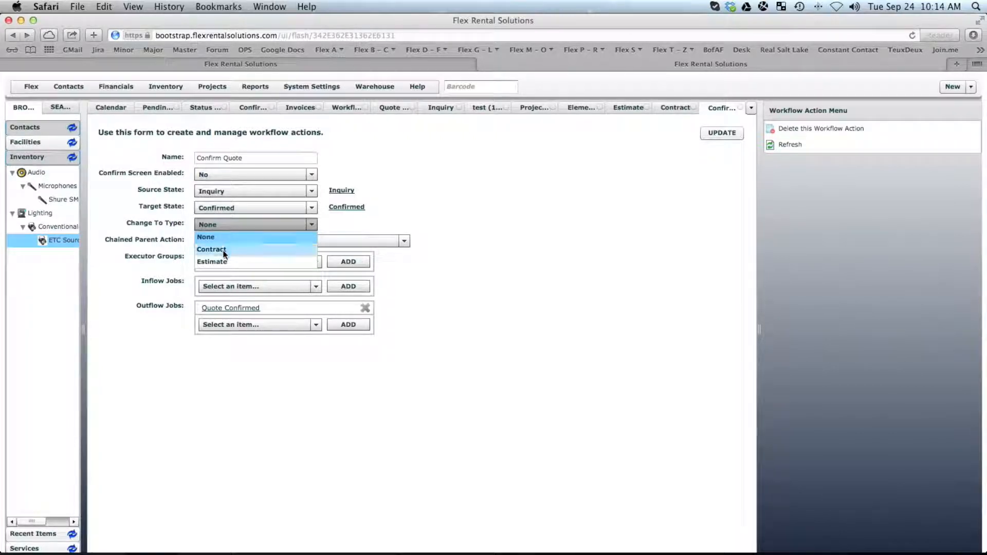
click(224, 250)
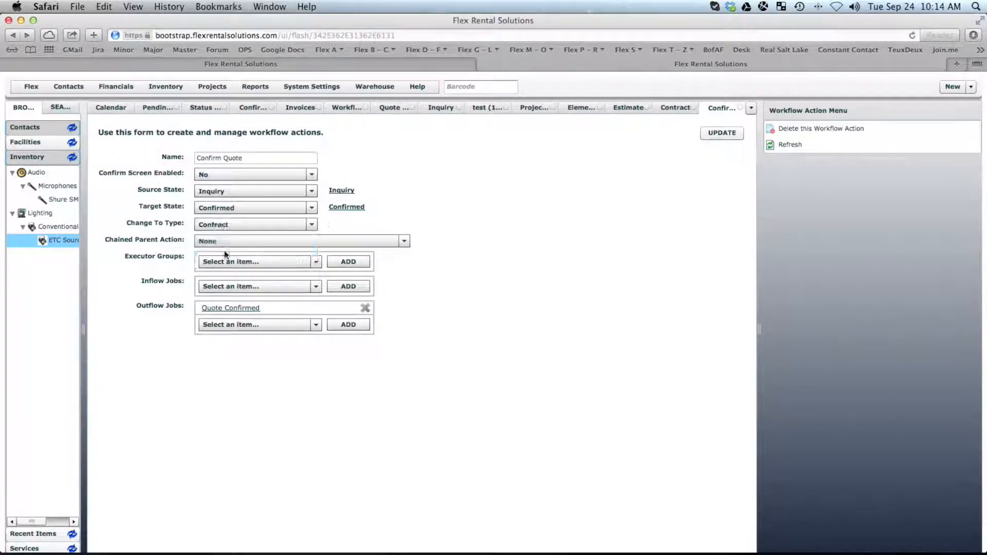
click(722, 137)
Allow the Estimate and Contract types in the Quote definition's status options and save.
click(222, 90)
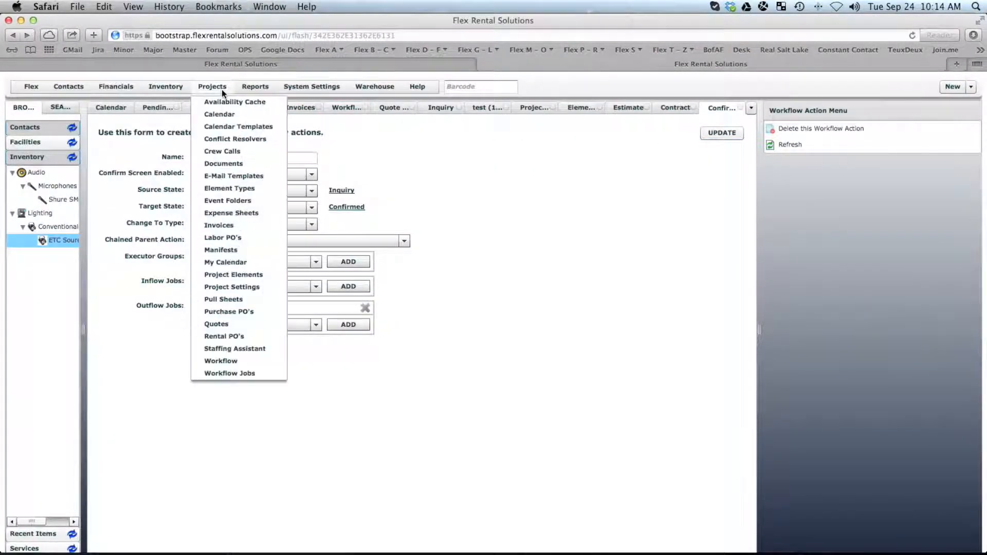
click(226, 275)
click(113, 304)
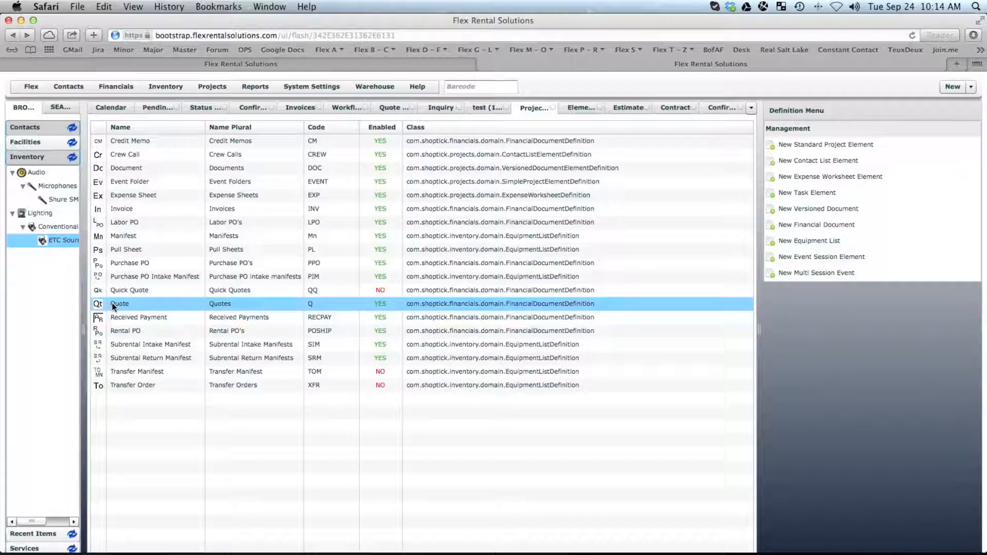
double_click(113, 305)
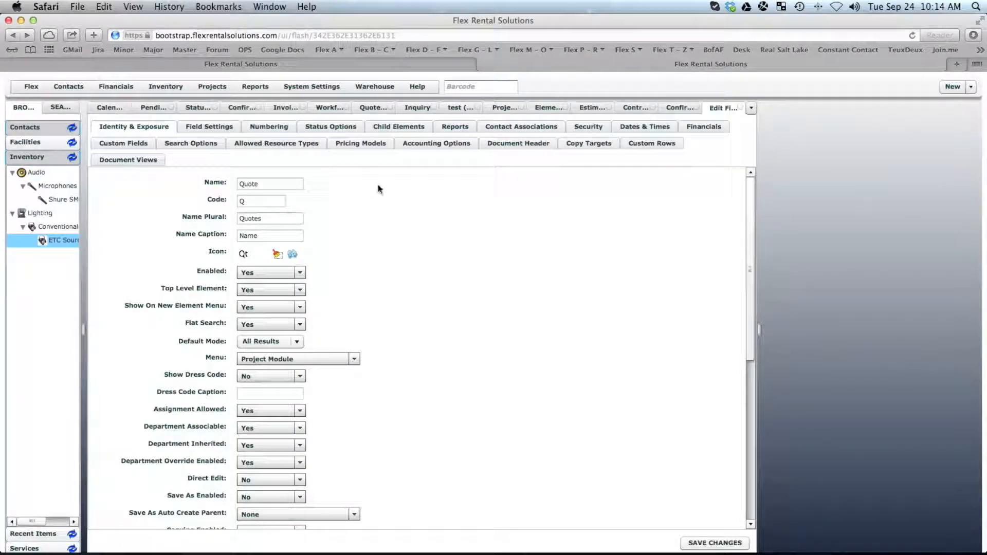
click(333, 127)
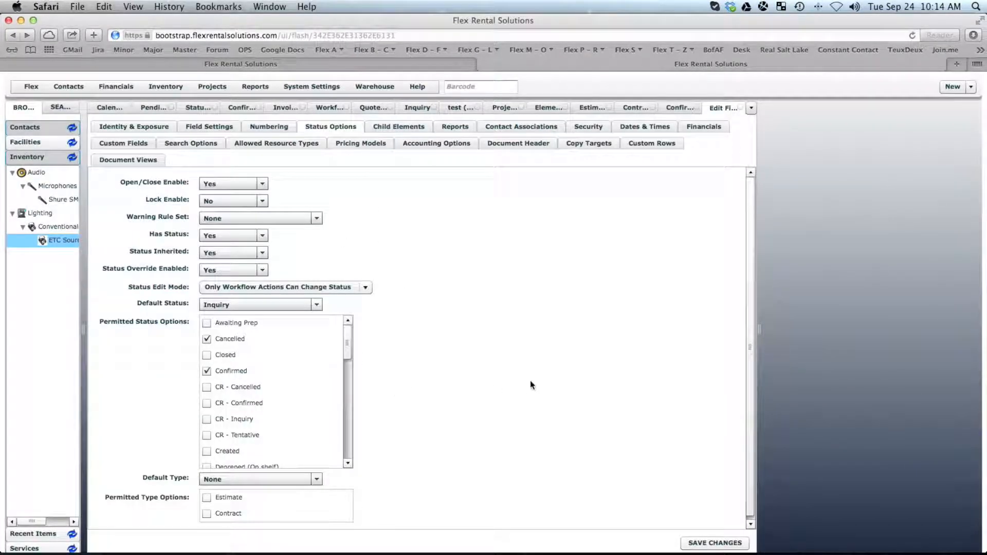
click(206, 497)
click(207, 513)
click(733, 544)
Make Estimate the Quote definition's default type, save, and return to the test quote.
click(266, 479)
click(252, 503)
click(252, 498)
click(705, 543)
click(455, 108)
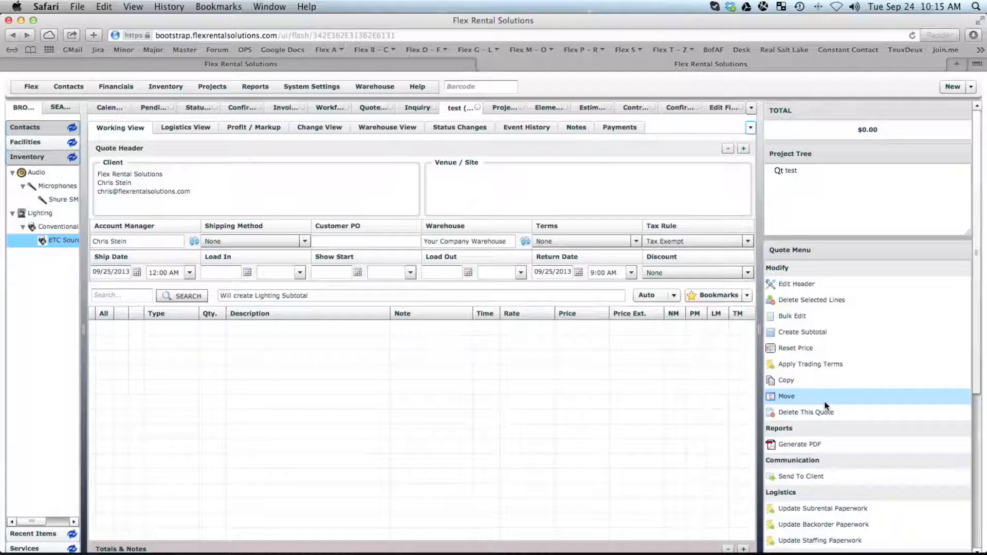
click(722, 109)
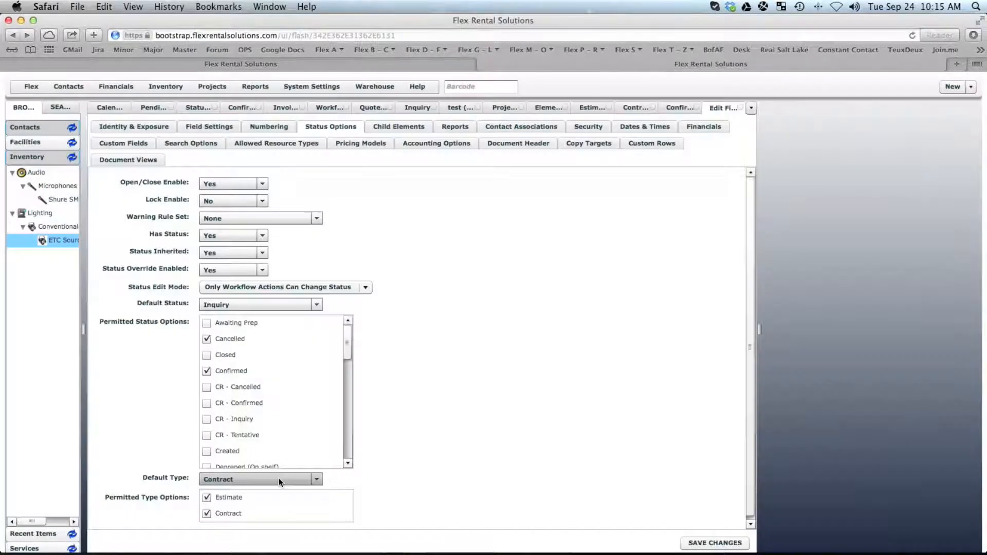
click(278, 479)
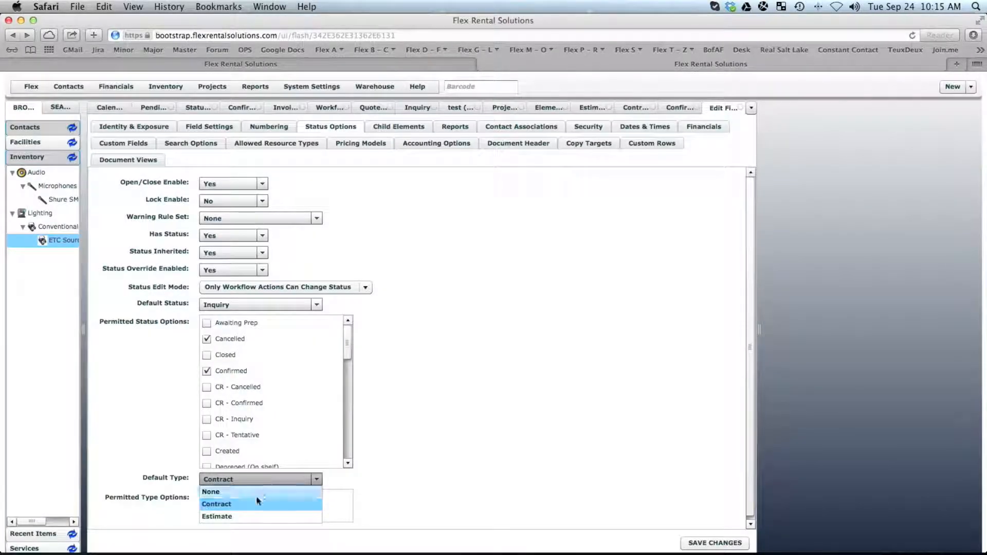
click(232, 514)
click(694, 543)
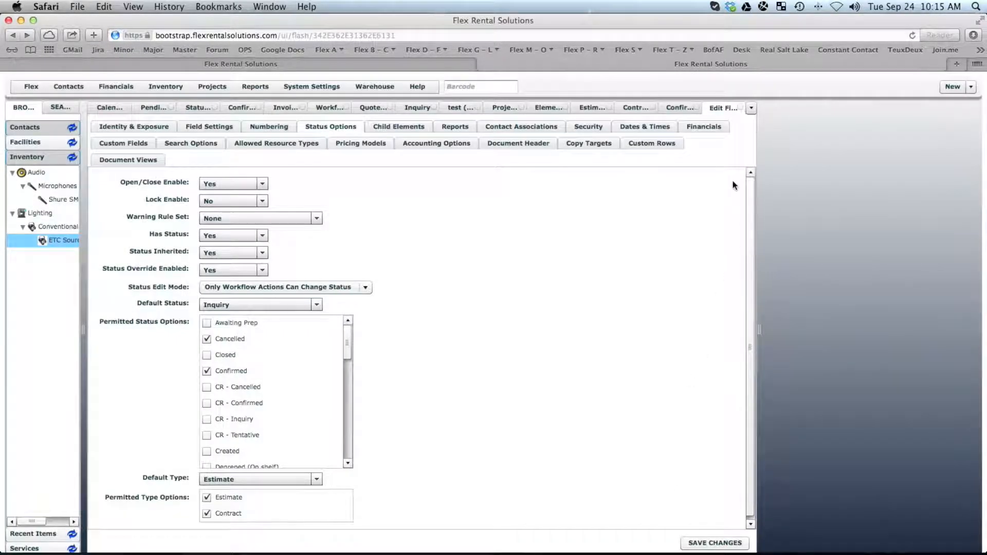
click(461, 107)
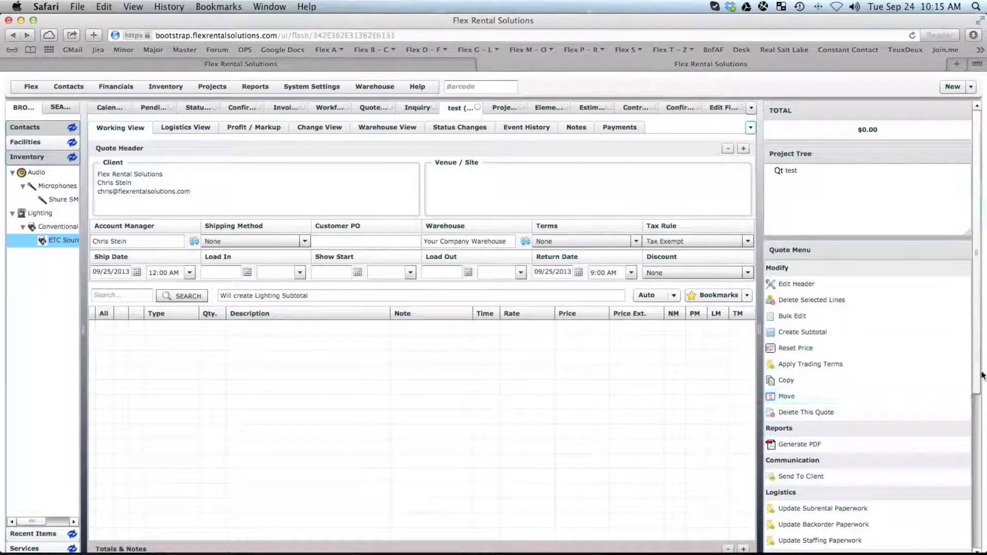
Confirm quote 13-0001 with notification, then view and close its Contract-titled PDF.
scroll(984, 402, down, 2)
scroll(984, 402, down, 8)
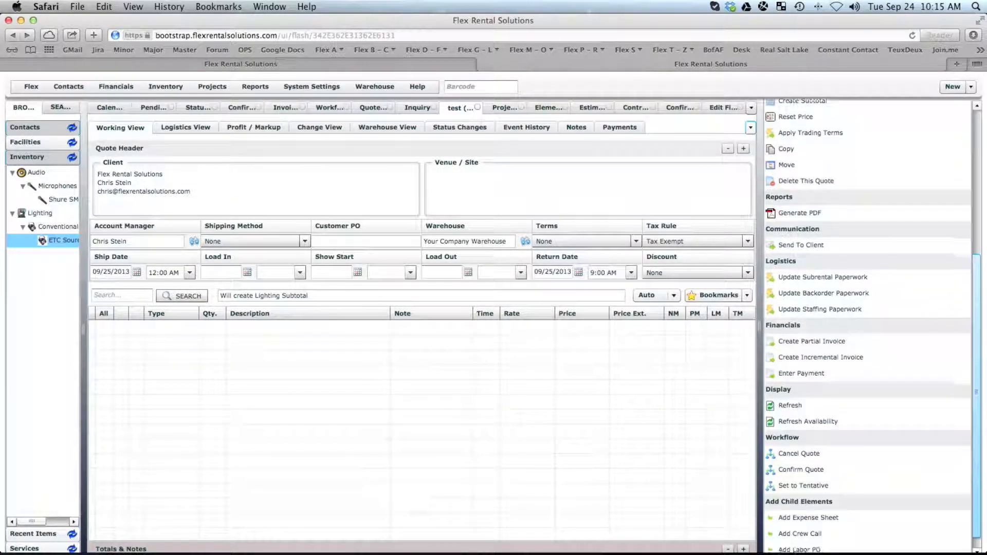
click(798, 470)
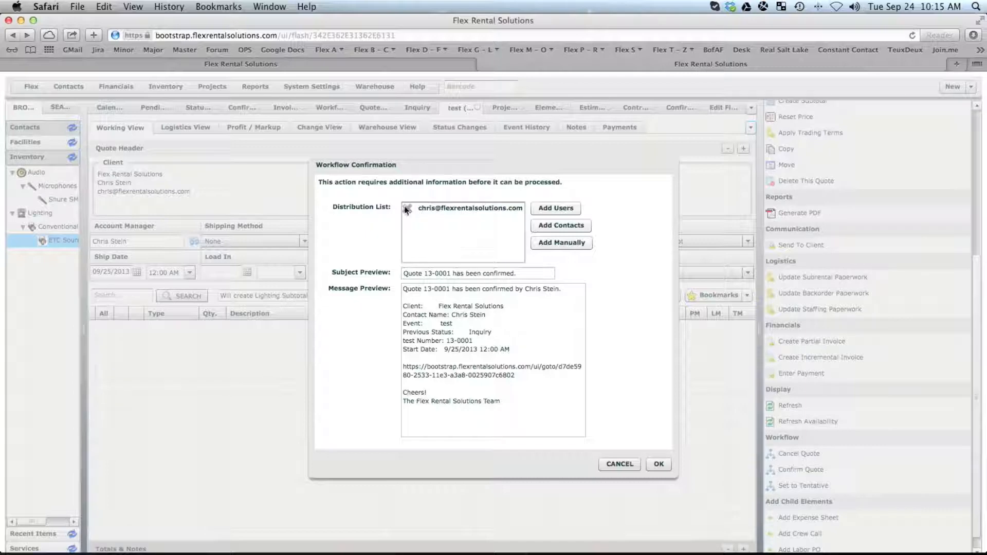
click(658, 463)
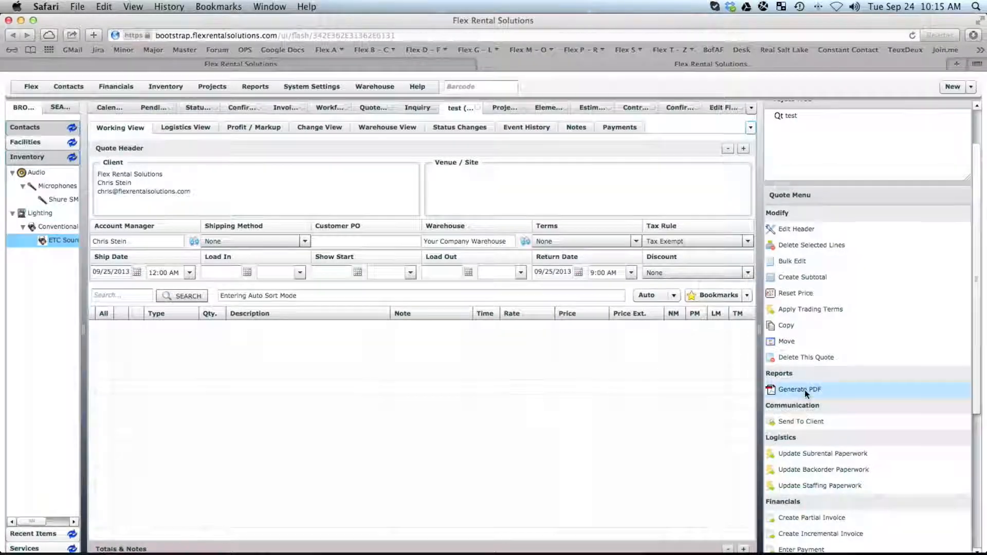
click(802, 390)
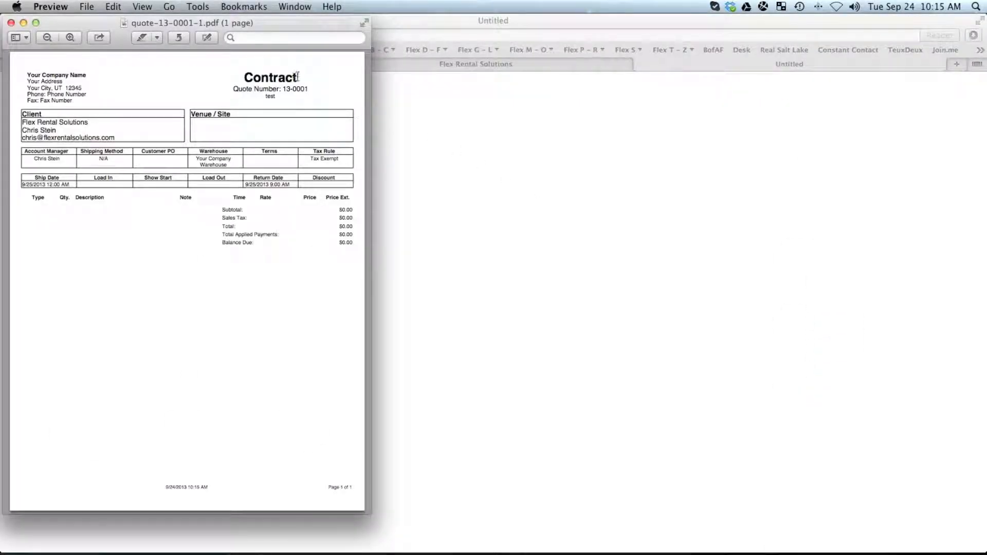
click(10, 23)
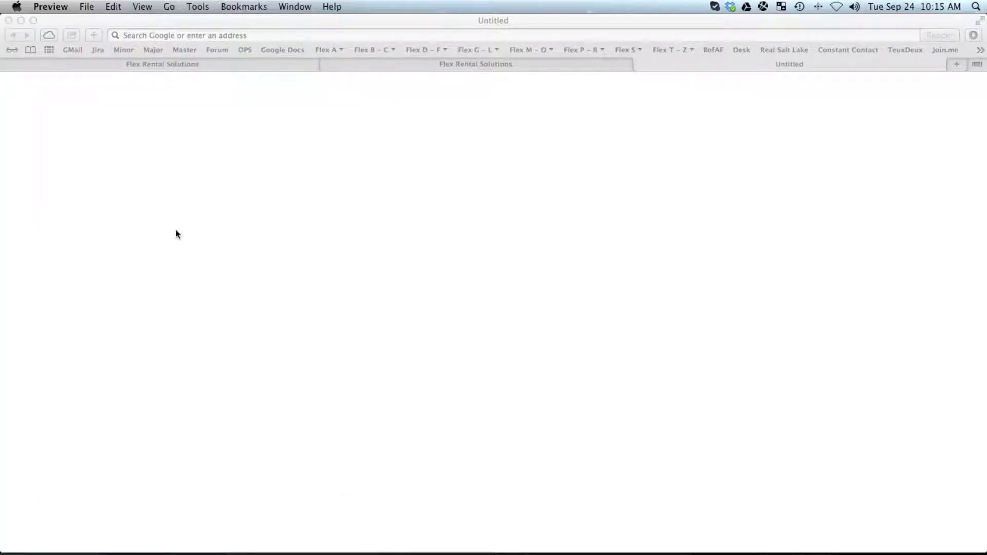
key(super+Tab)
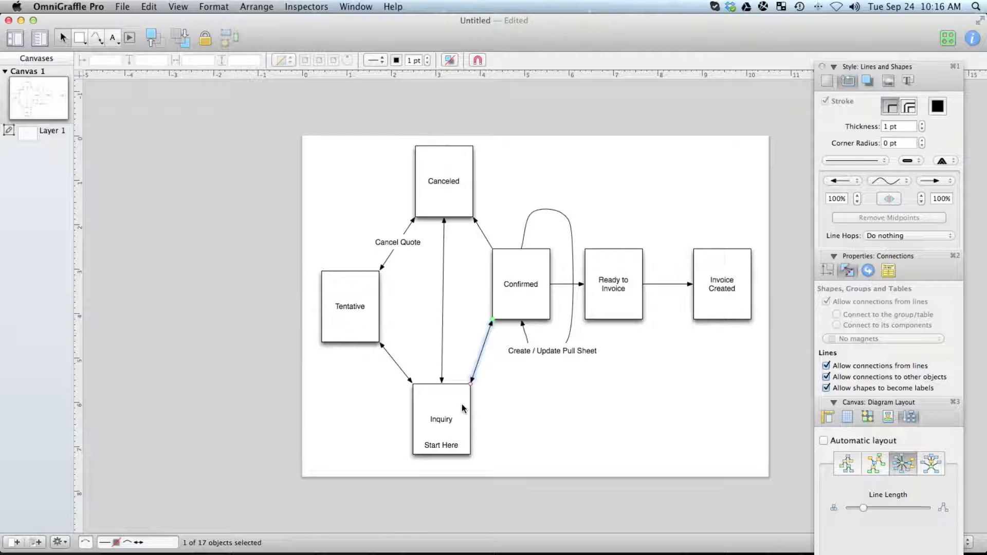
key(super+Tab)
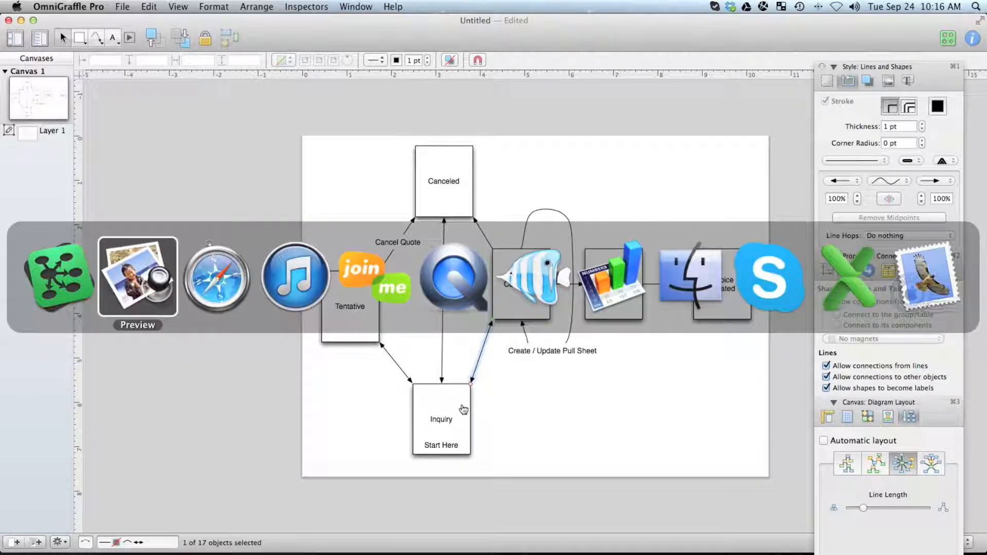
key(super+Tab)
key(super+Tab)
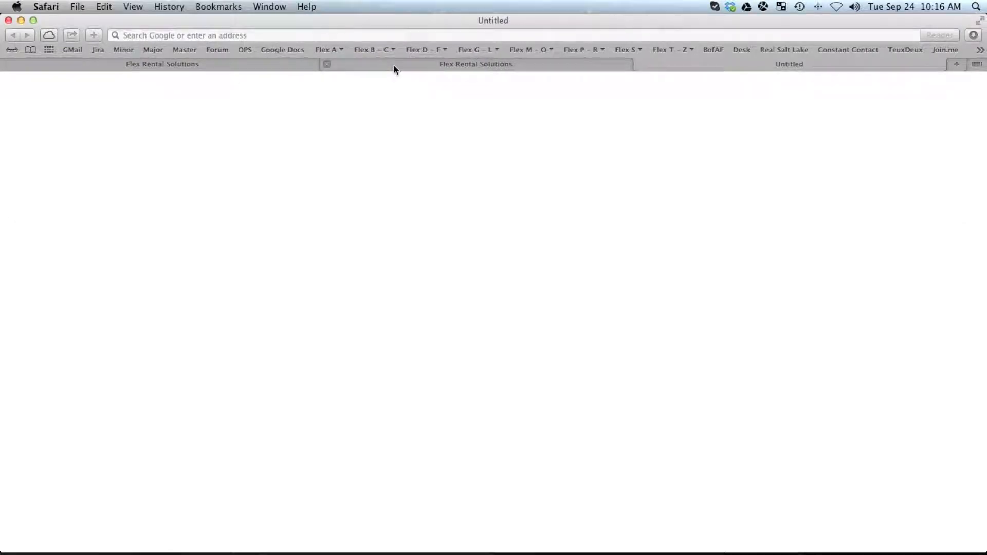
Open the Confirmed state's Reset to Inquiry action in the Quote Workflow.
click(394, 66)
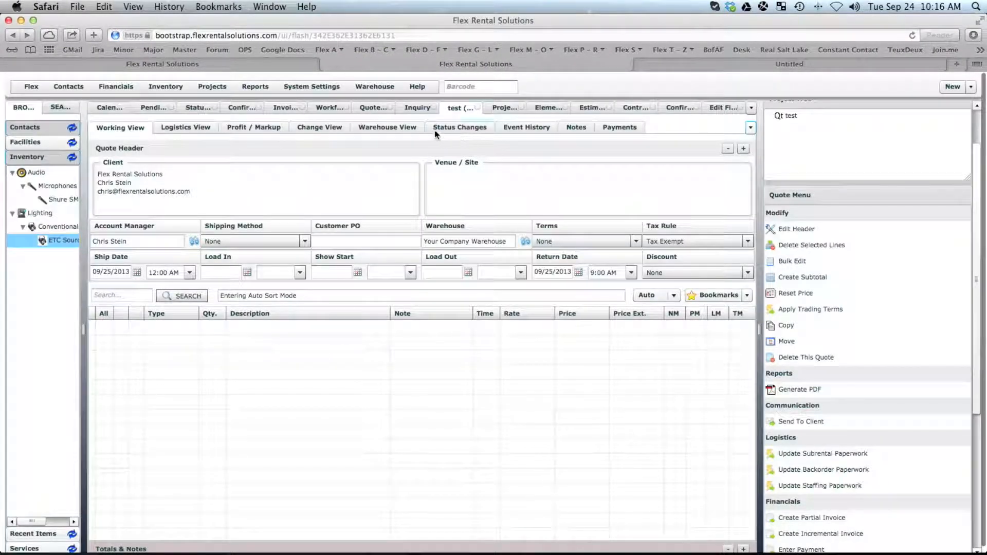
click(379, 109)
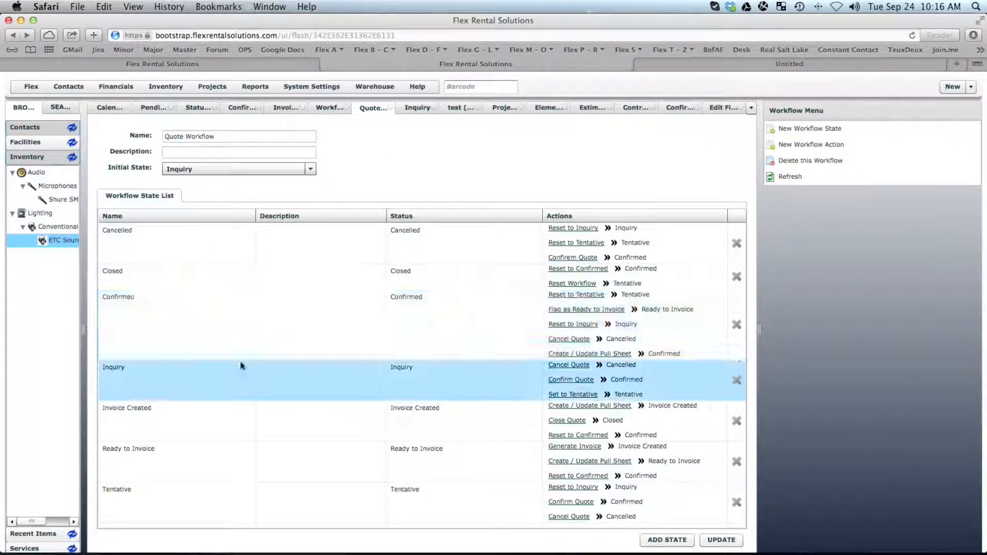
double_click(179, 315)
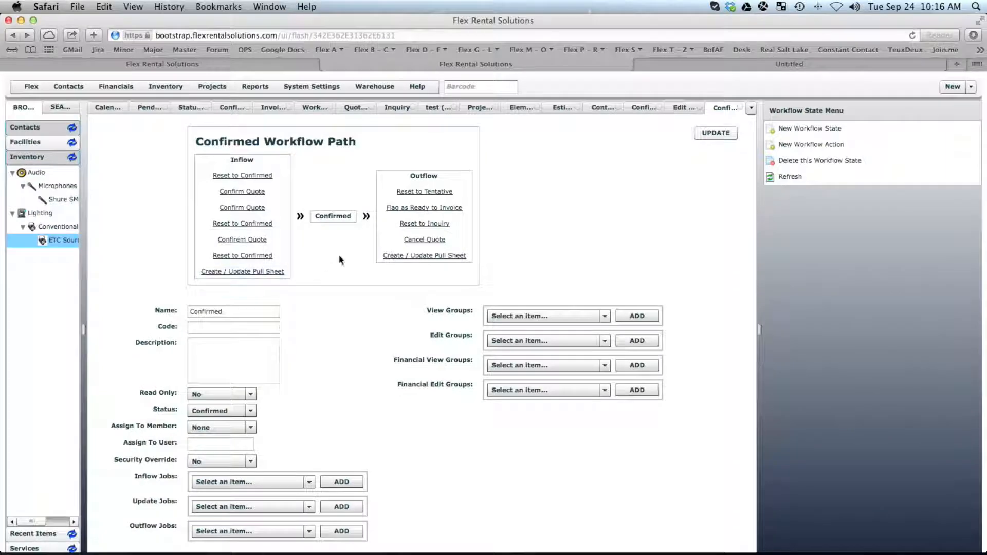
click(419, 225)
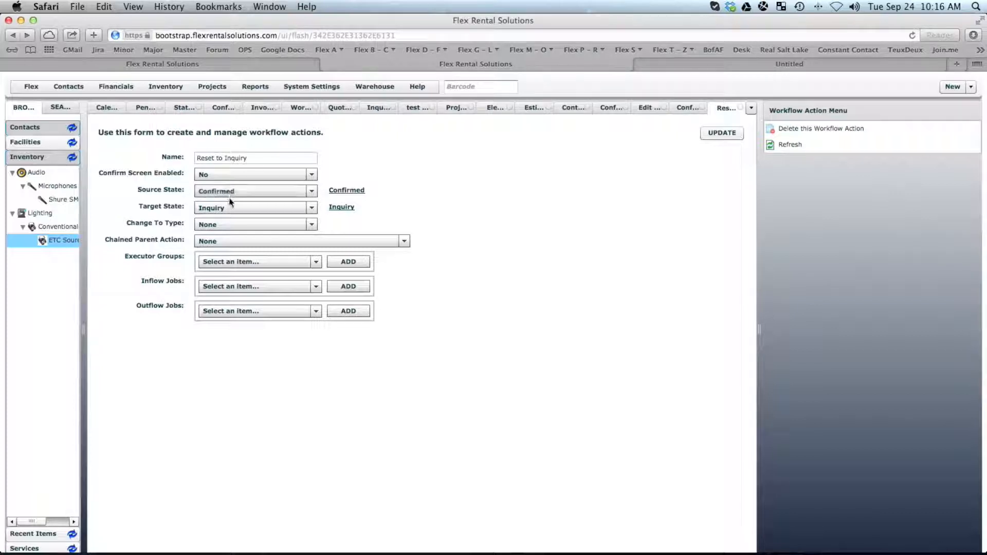
Set the Reset to Inquiry action's Change To Type to Contract and save.
click(222, 225)
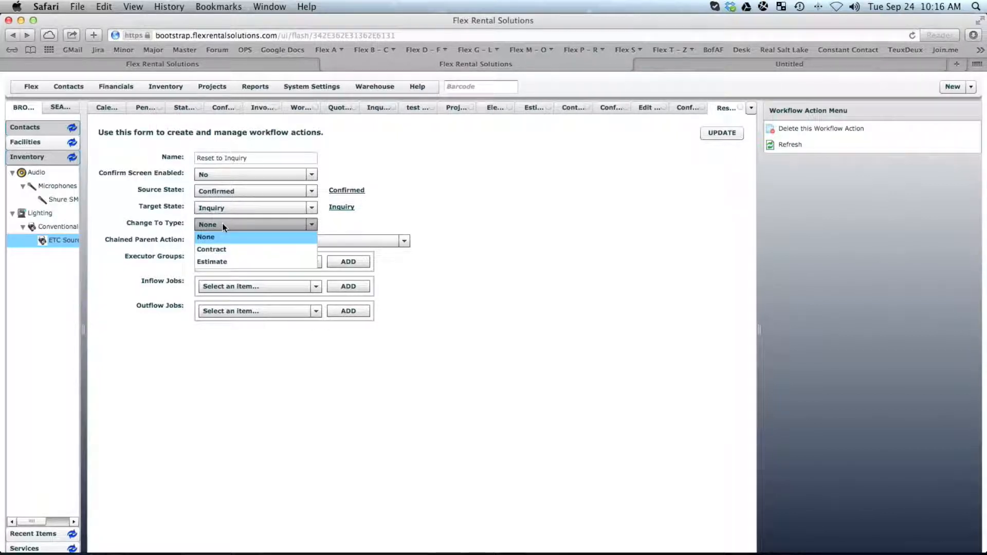
click(226, 251)
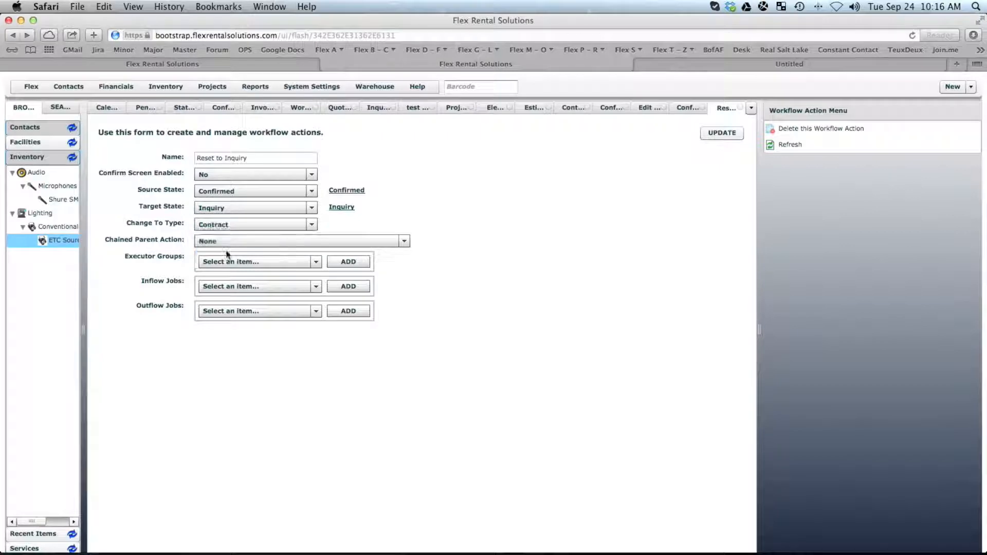
click(720, 134)
Reset quote 13-0001 to Inquiry, then view and close its Estimate-titled PDF.
click(417, 108)
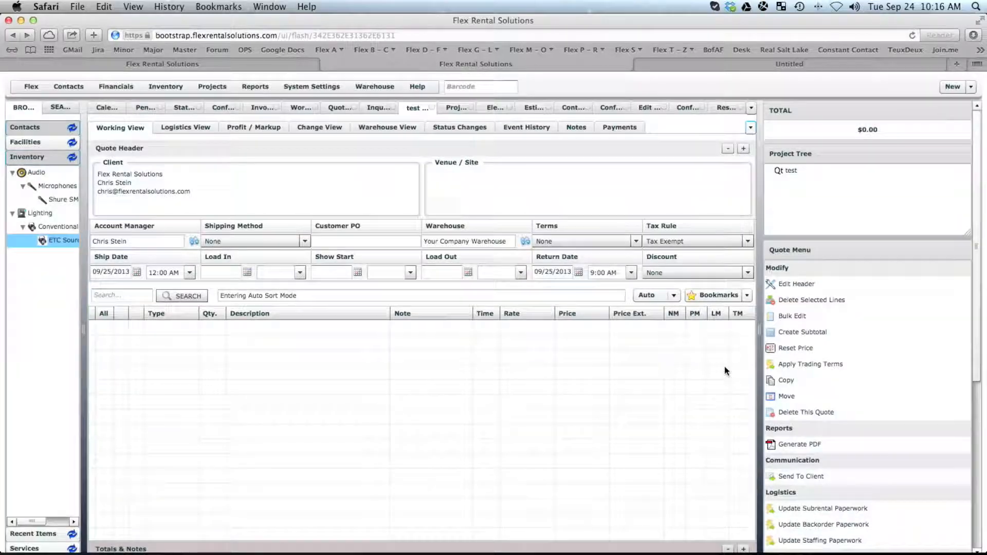
scroll(966, 395, down, 5)
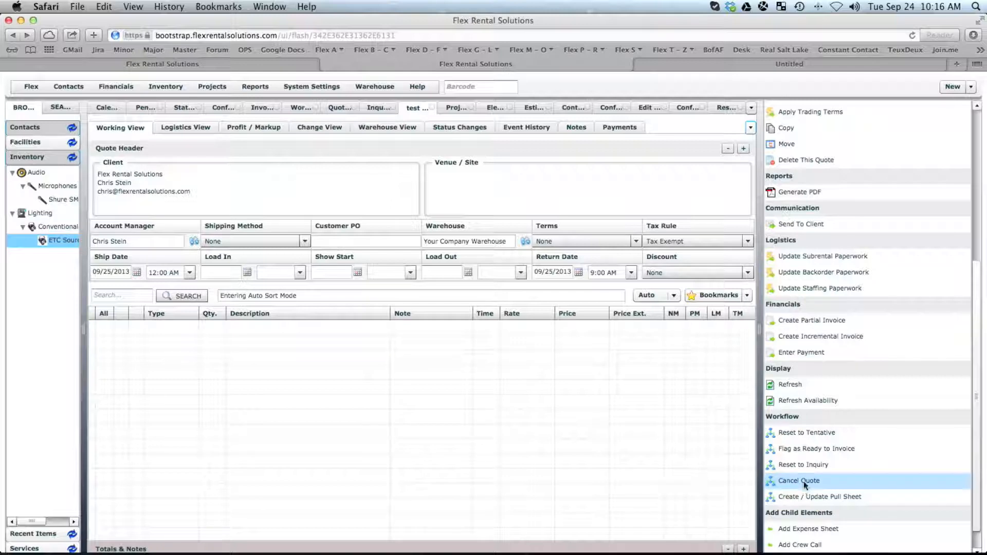
click(803, 464)
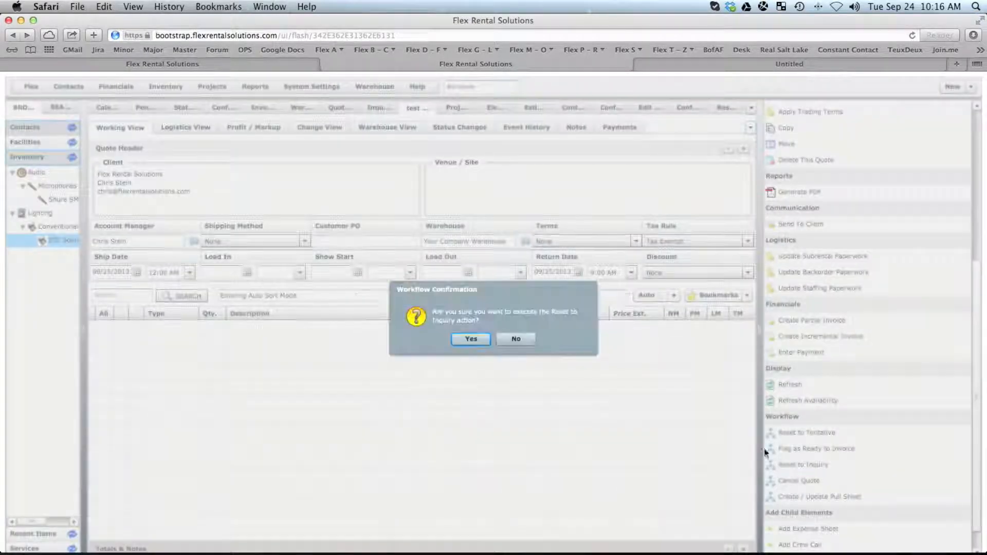
click(461, 339)
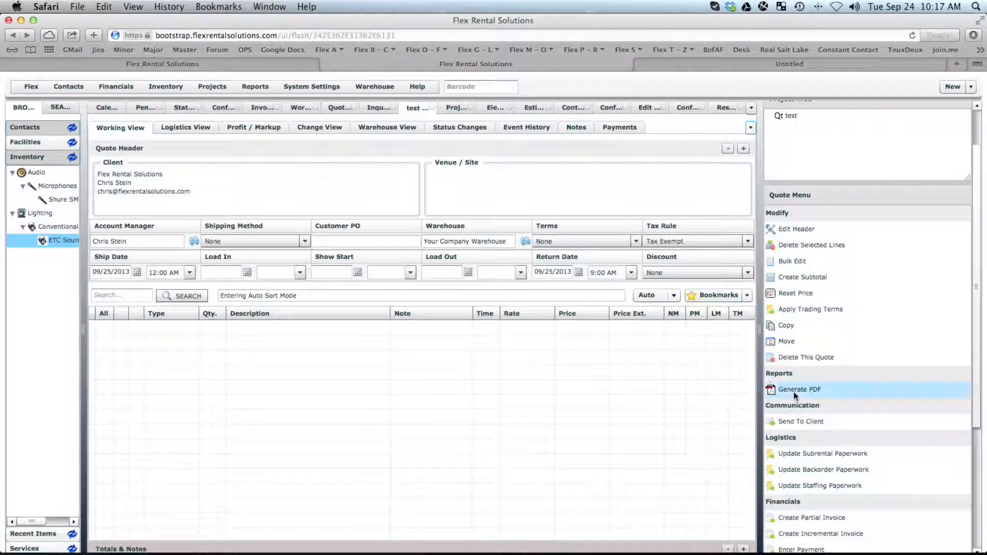
click(796, 390)
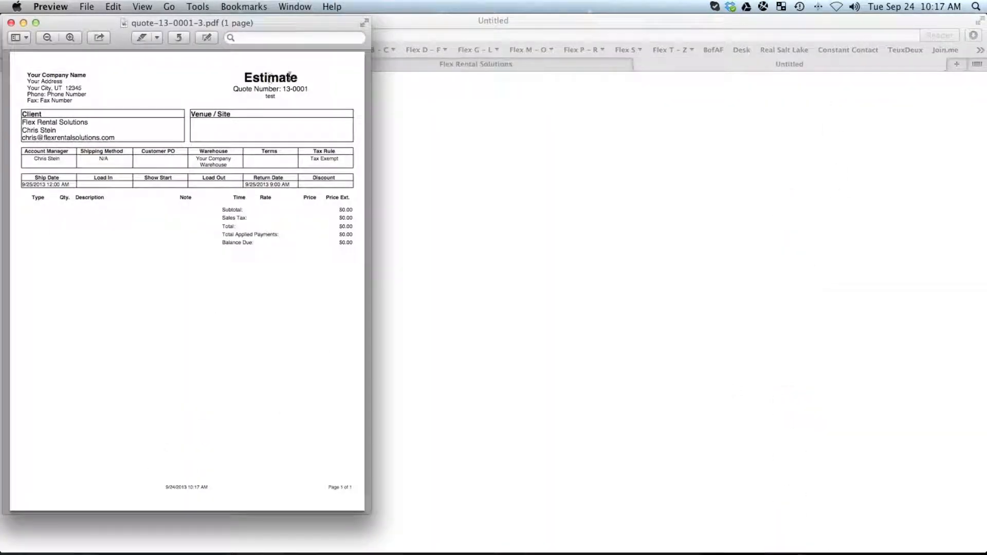
click(12, 23)
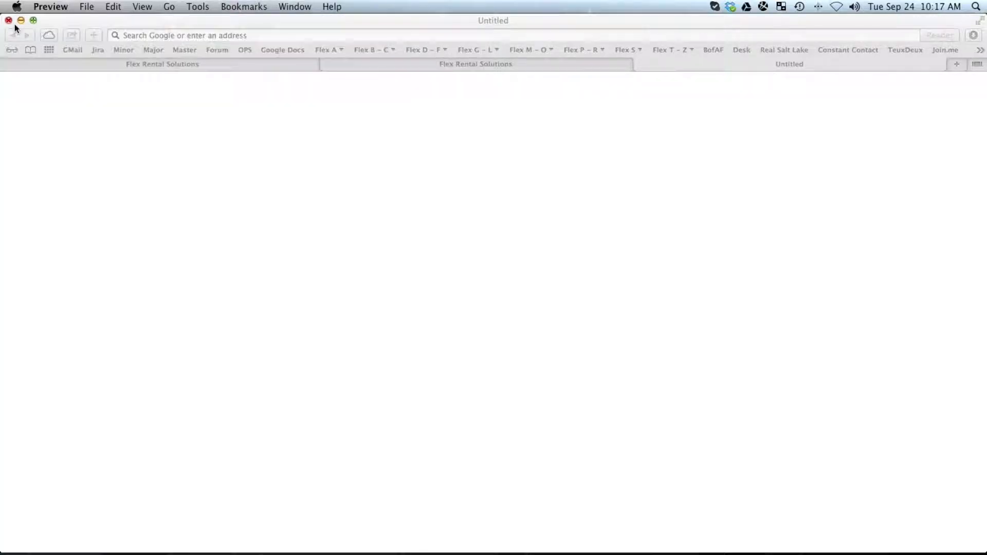
Close the blank tab and reopen the Inquiry state's Confirm Quote action.
click(640, 64)
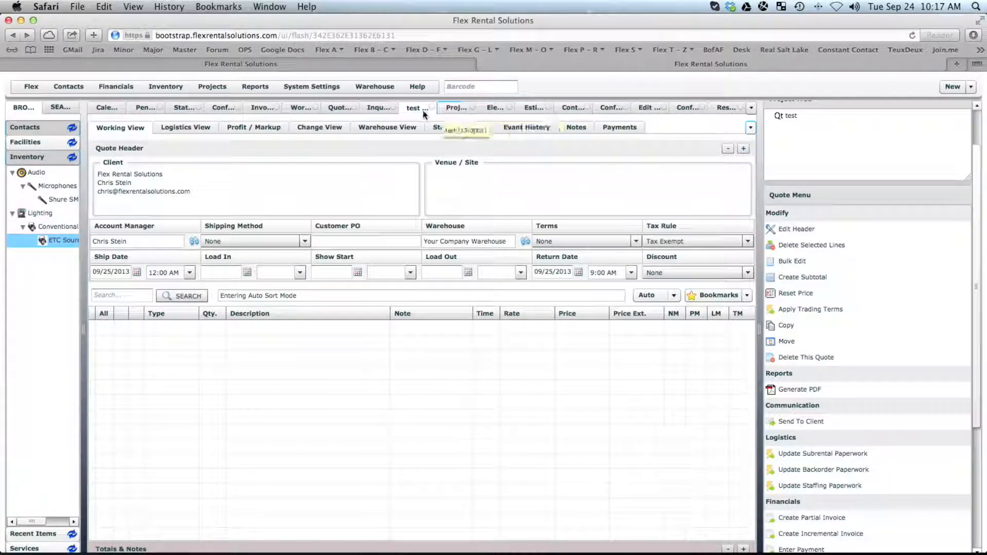
click(381, 109)
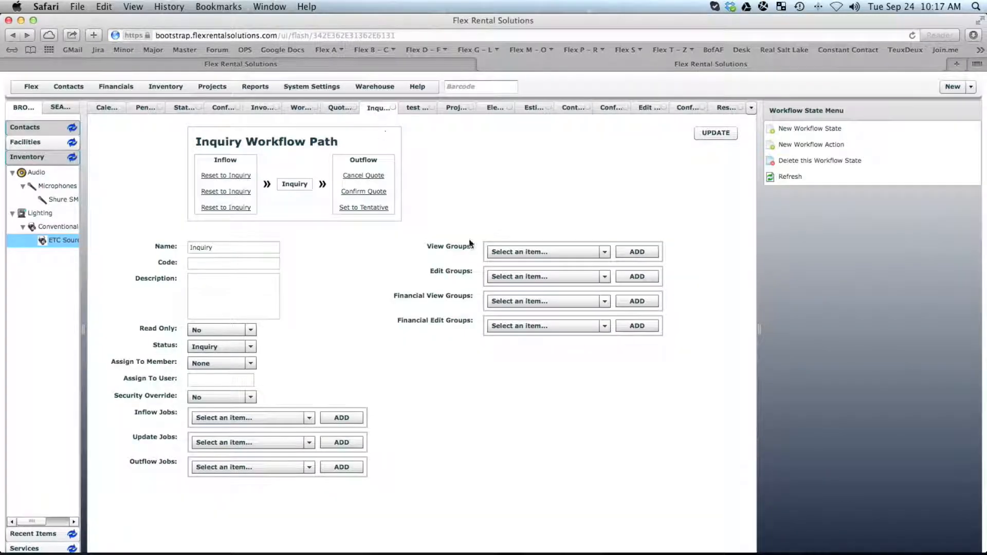
click(379, 192)
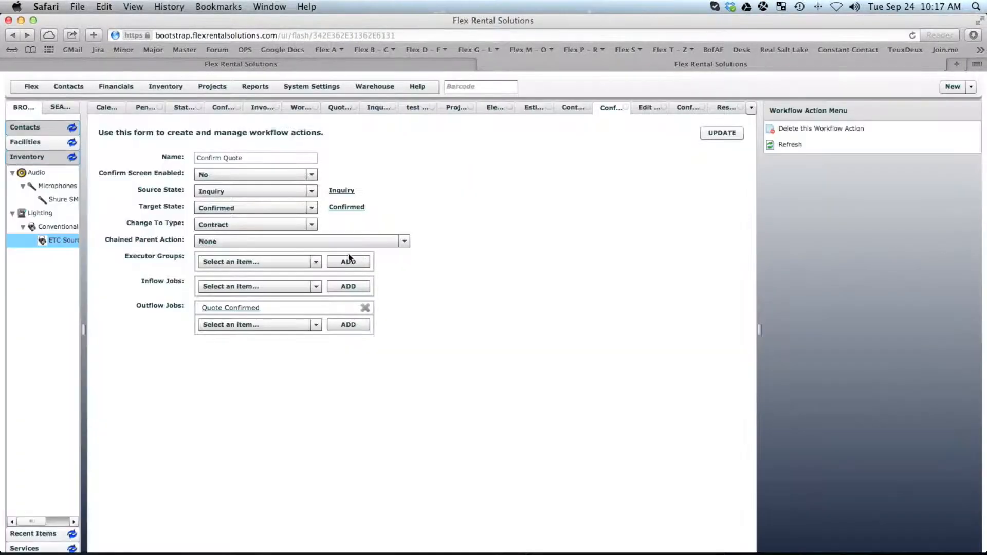
Set the Confirm Quote action's chained parent action to Event Workflow-->Confirm Event and save it.
click(223, 241)
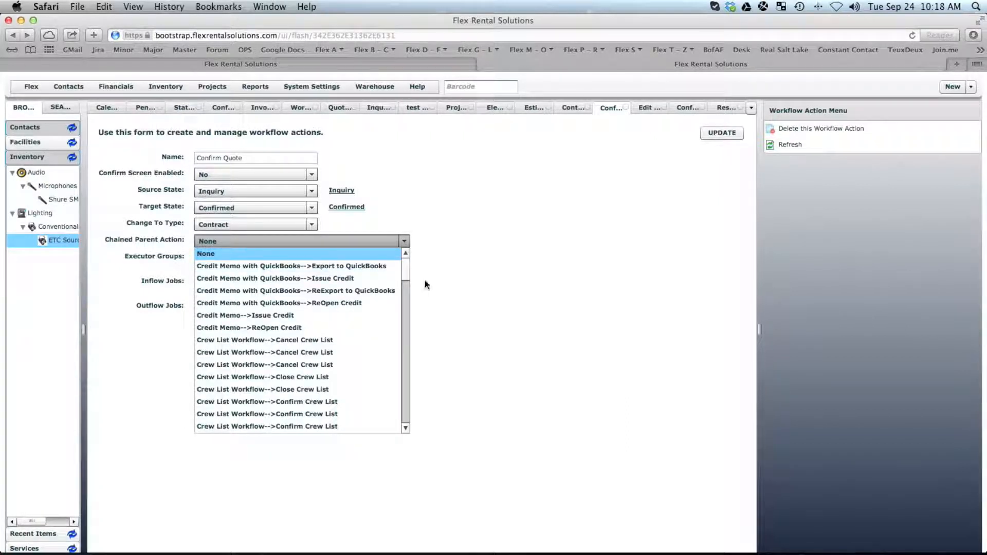
drag(404, 267, 409, 306)
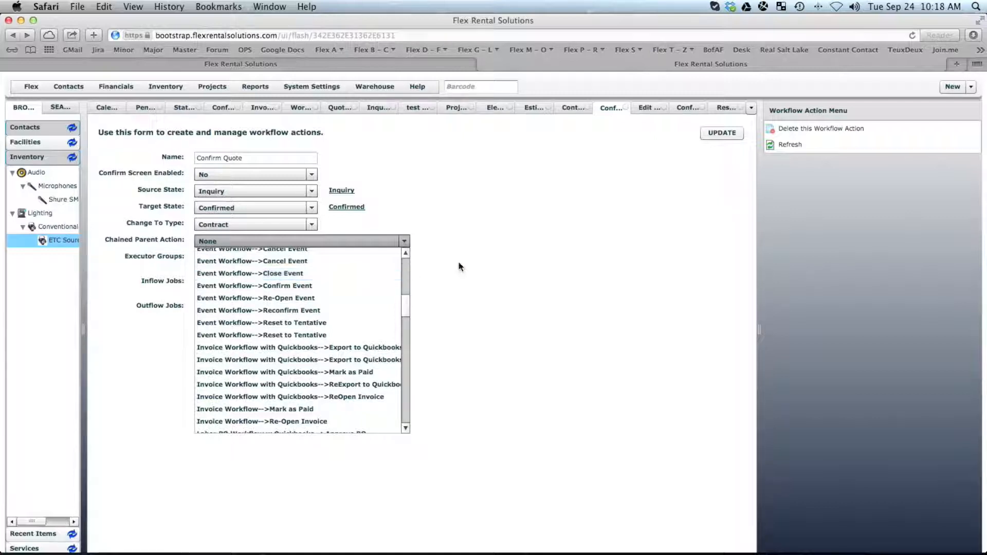
click(282, 287)
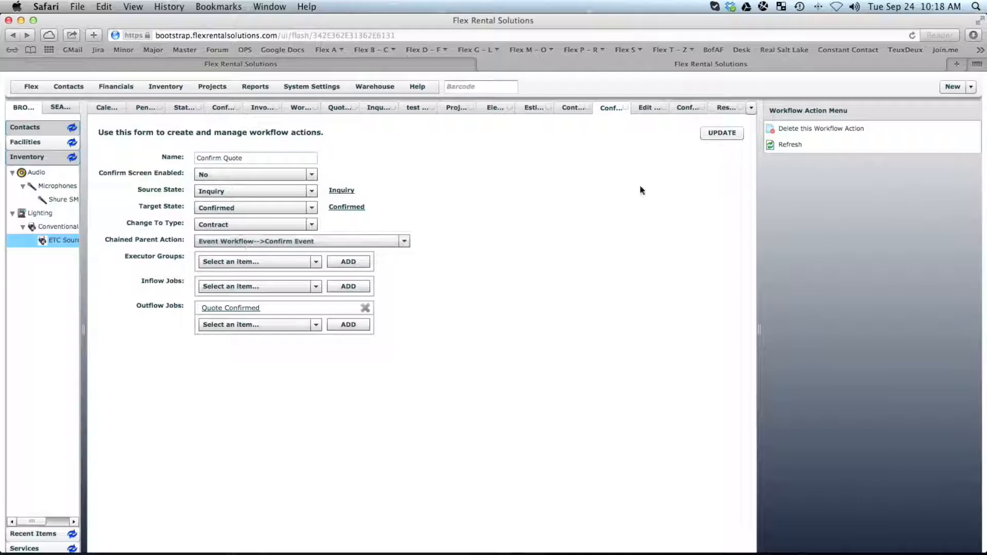
click(729, 131)
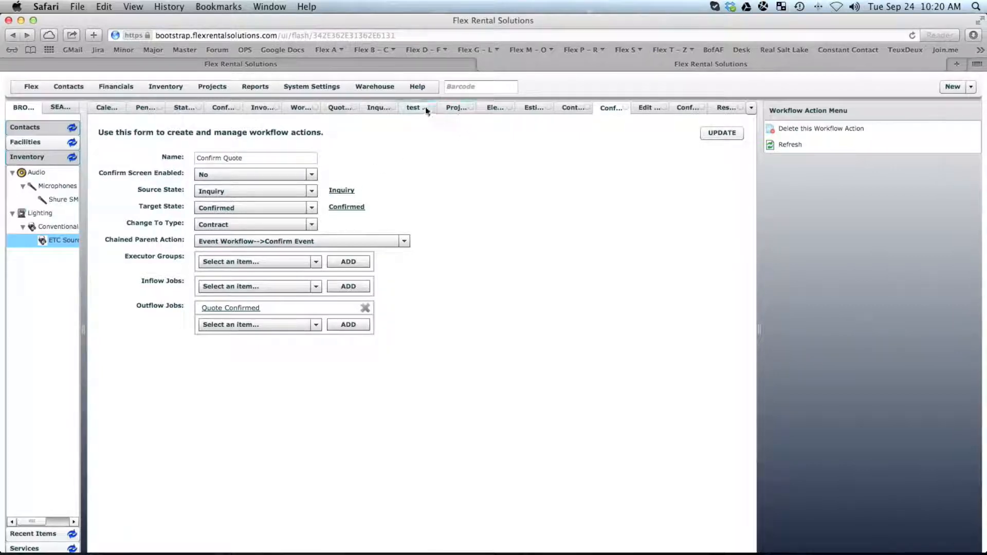
Open Invoice Workflow, then the Ready to Invoice state in the Quote Workflow.
click(300, 109)
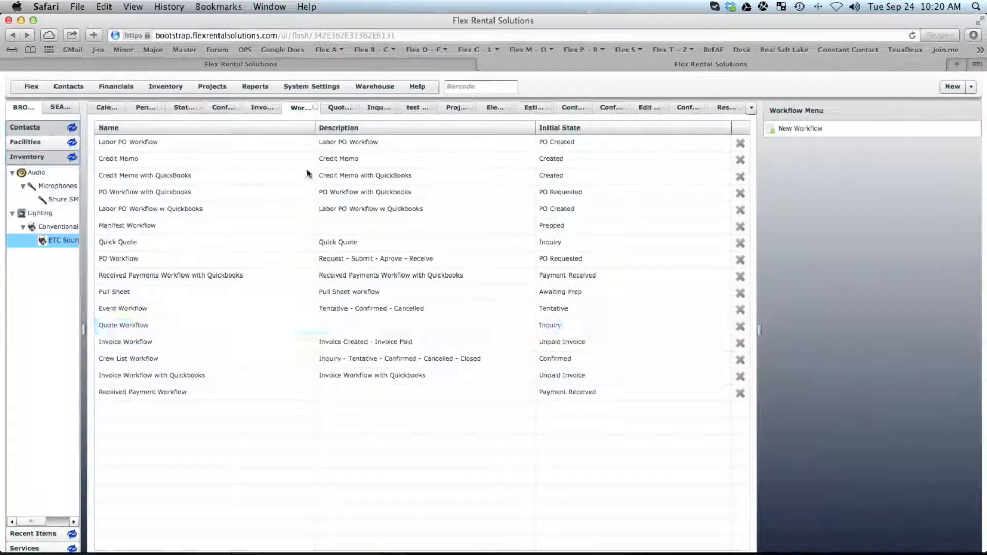
click(170, 343)
double_click(168, 343)
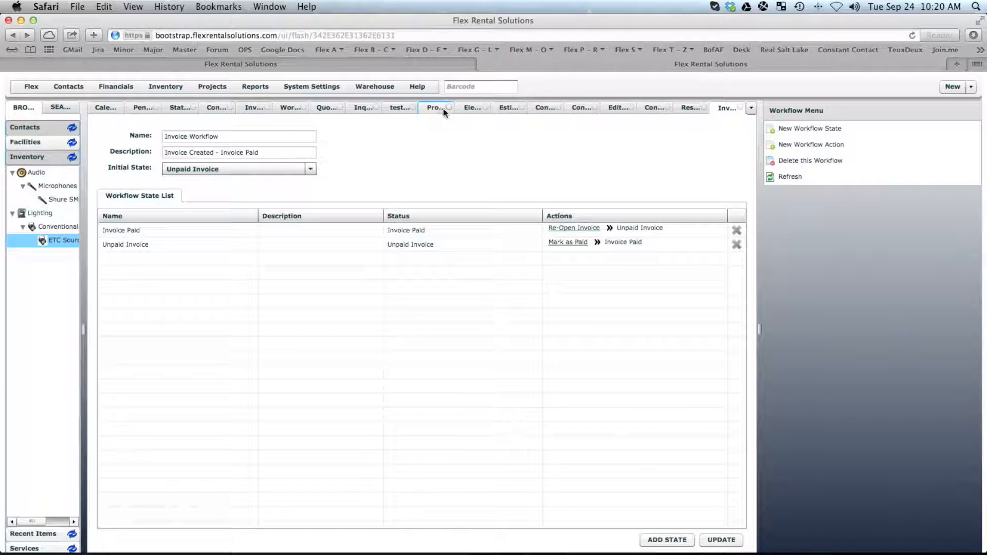
click(327, 108)
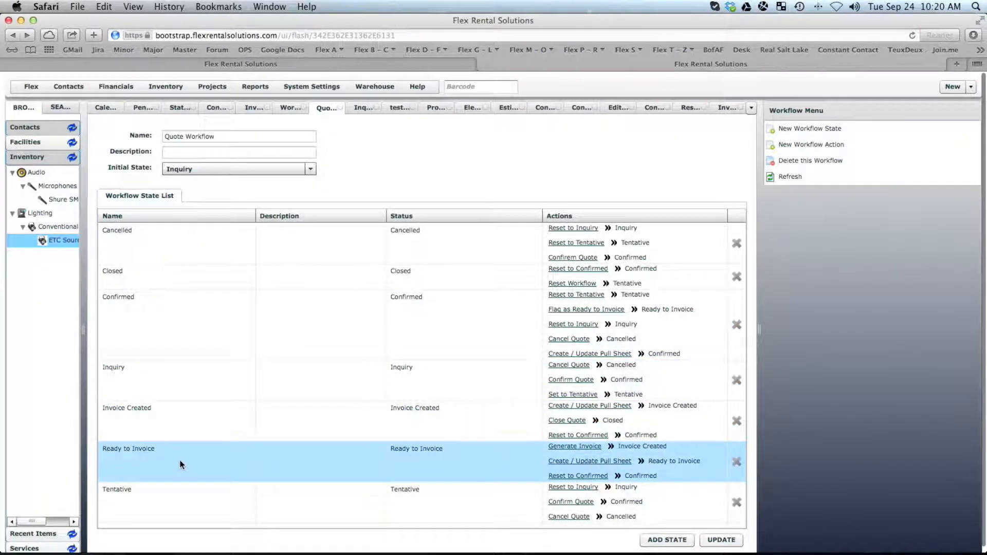
double_click(181, 464)
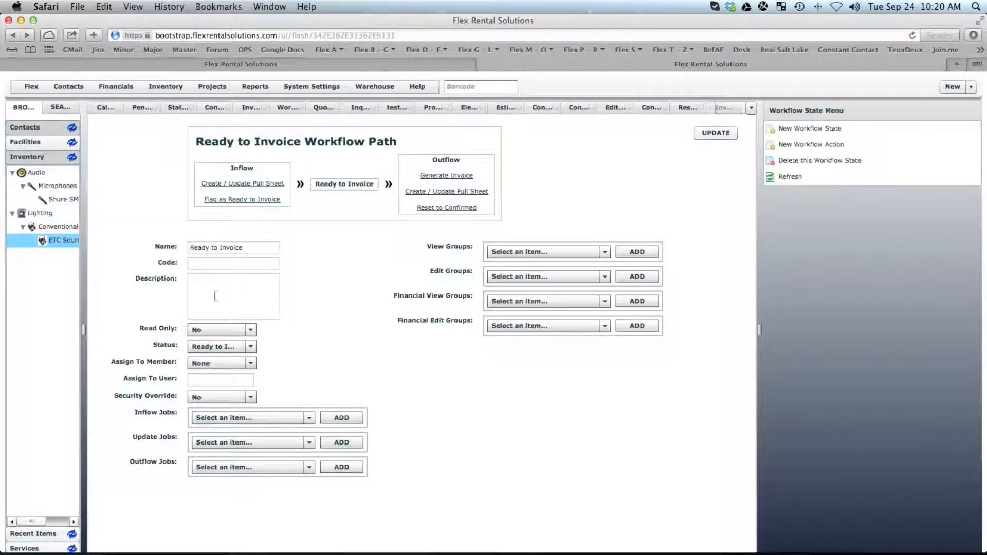
Add Accounting as the Generate Invoice action's executor group, save, and return to the test quote.
click(446, 179)
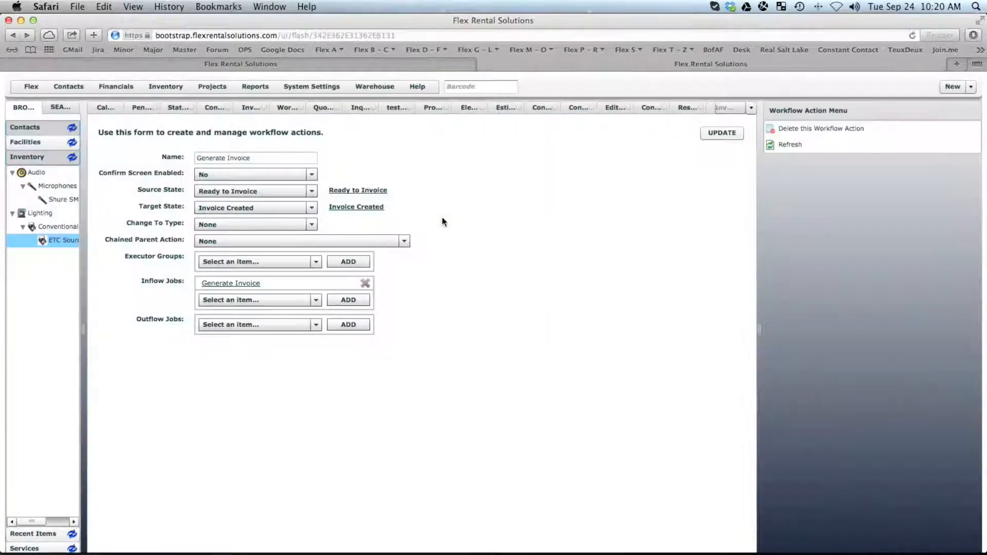
click(253, 264)
click(253, 264)
click(253, 264)
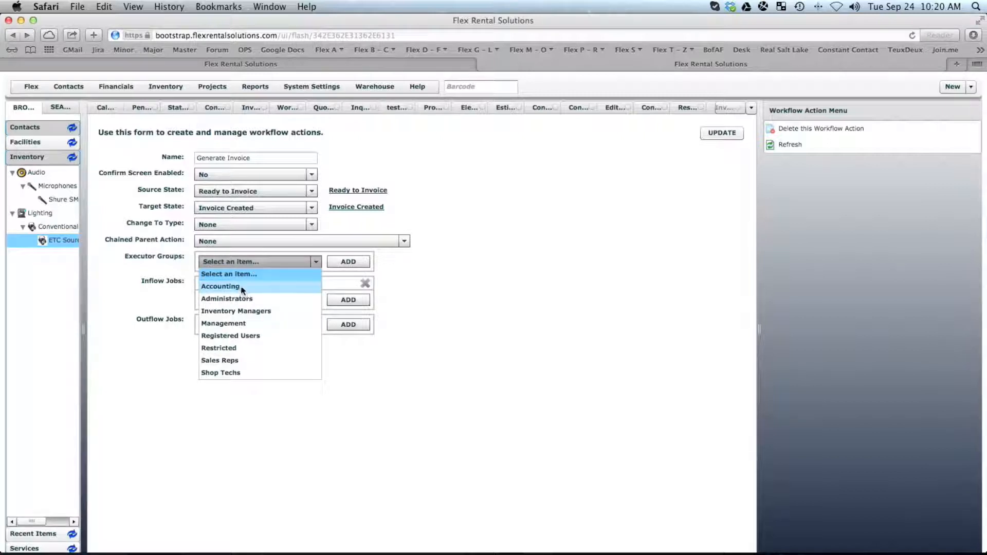
click(241, 286)
click(345, 261)
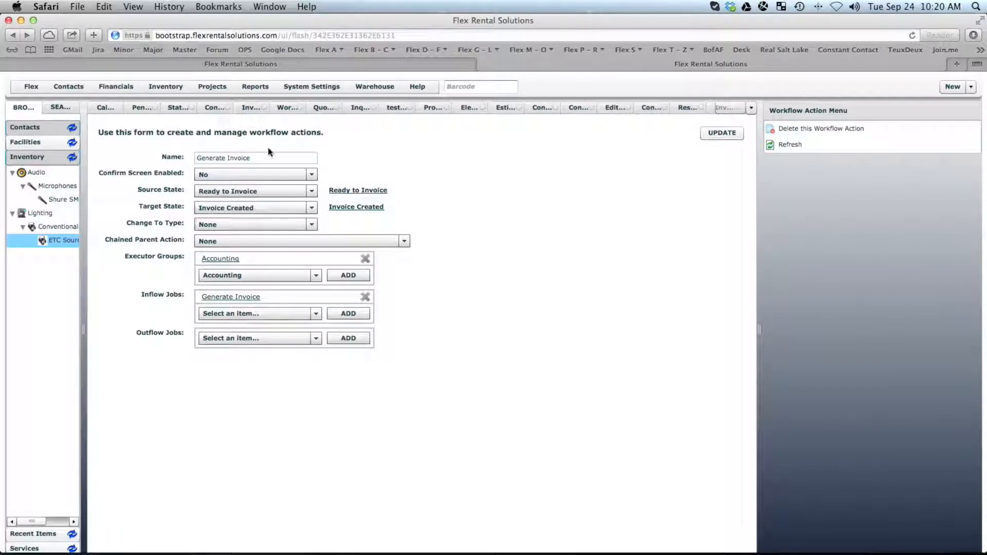
click(722, 134)
click(386, 109)
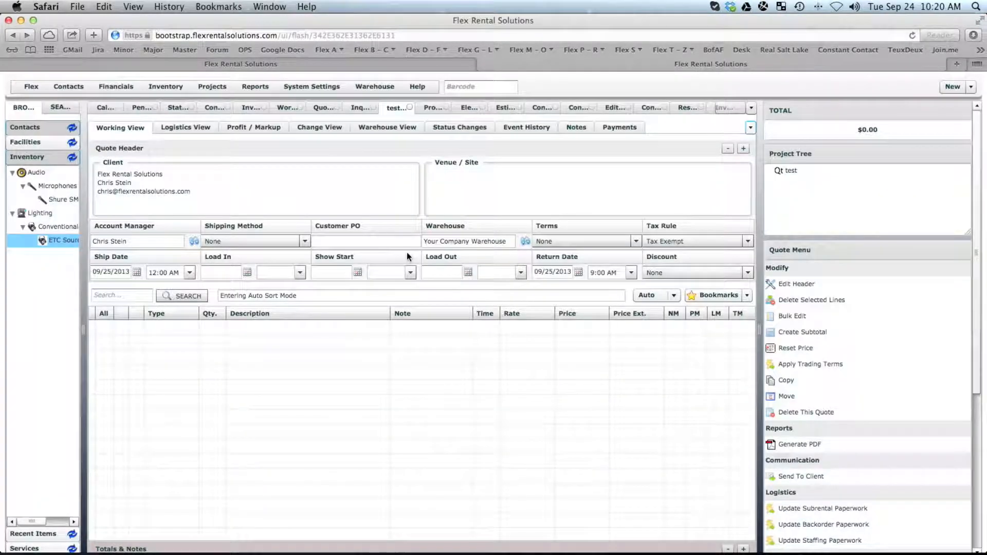
Confirm the test quote after removing the recipient from the distribution list.
drag(975, 385, 985, 511)
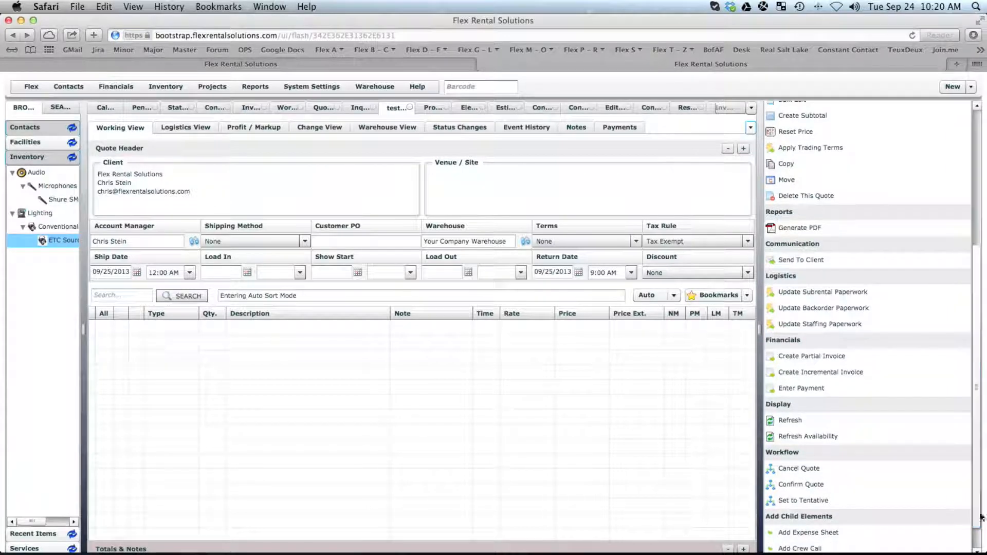
click(805, 488)
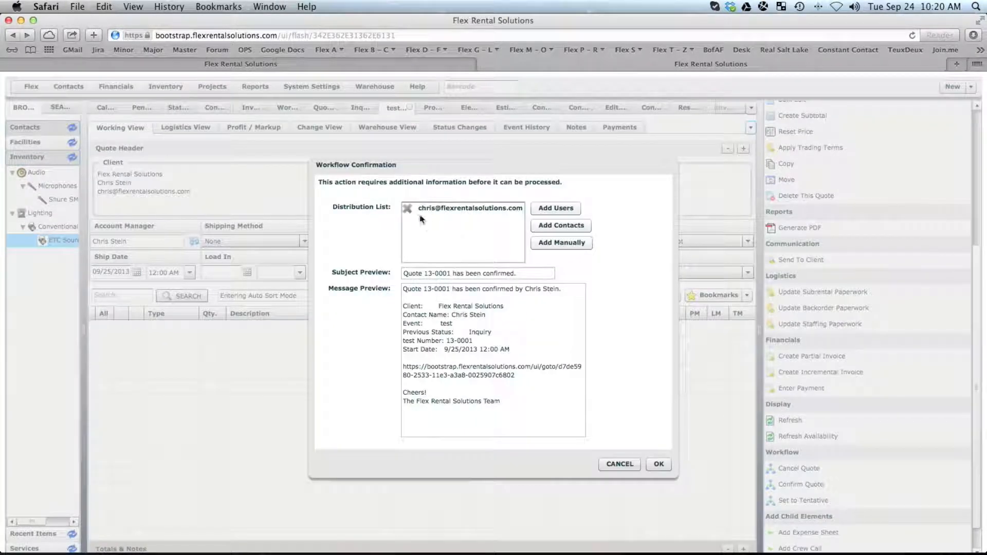
click(408, 207)
click(658, 464)
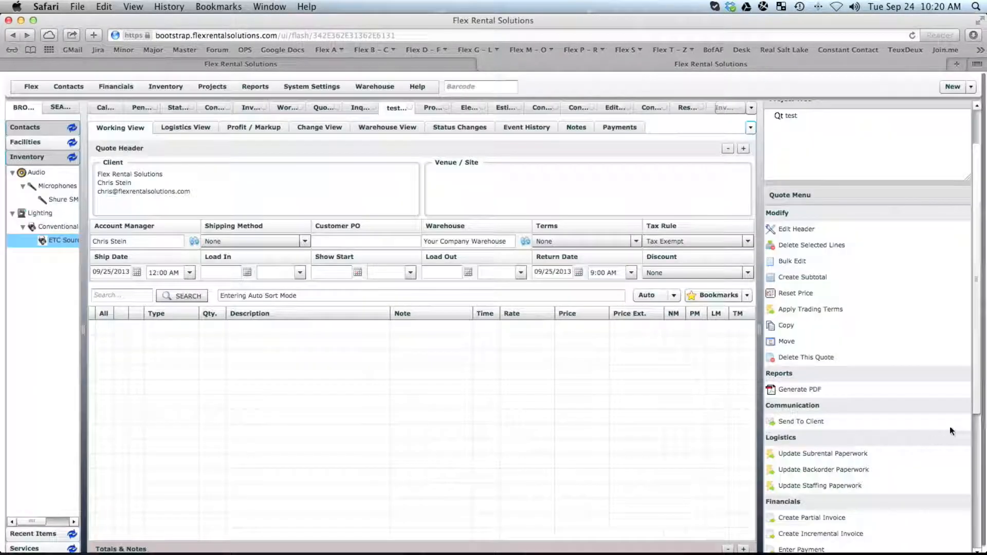
Flag the test quote as Ready to Invoice without notifying anyone.
drag(975, 406, 986, 515)
click(812, 464)
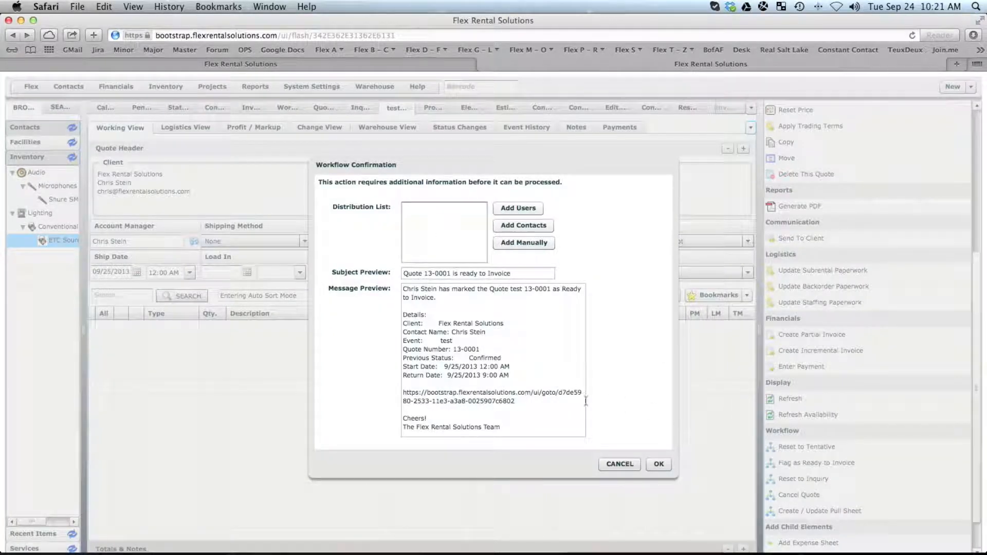
click(660, 466)
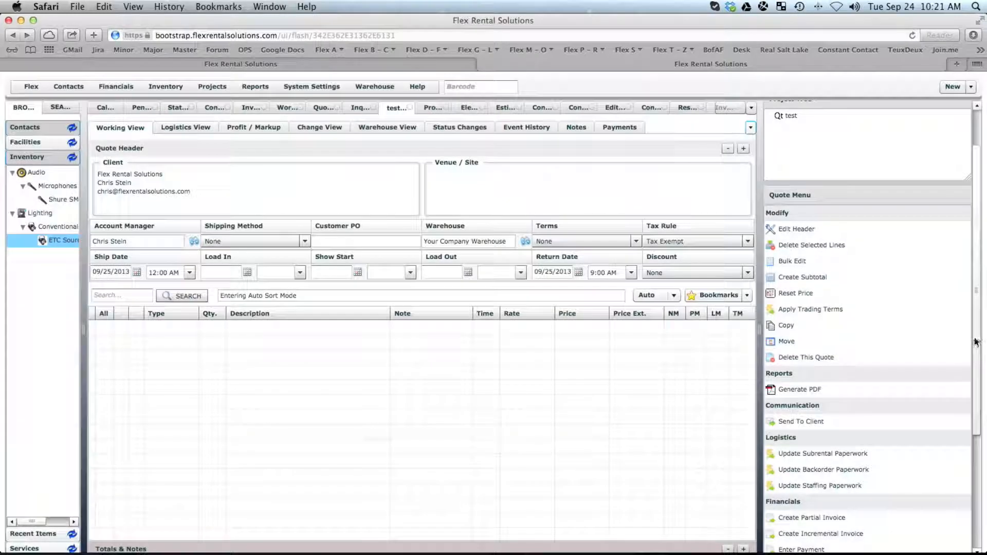
drag(976, 342, 985, 454)
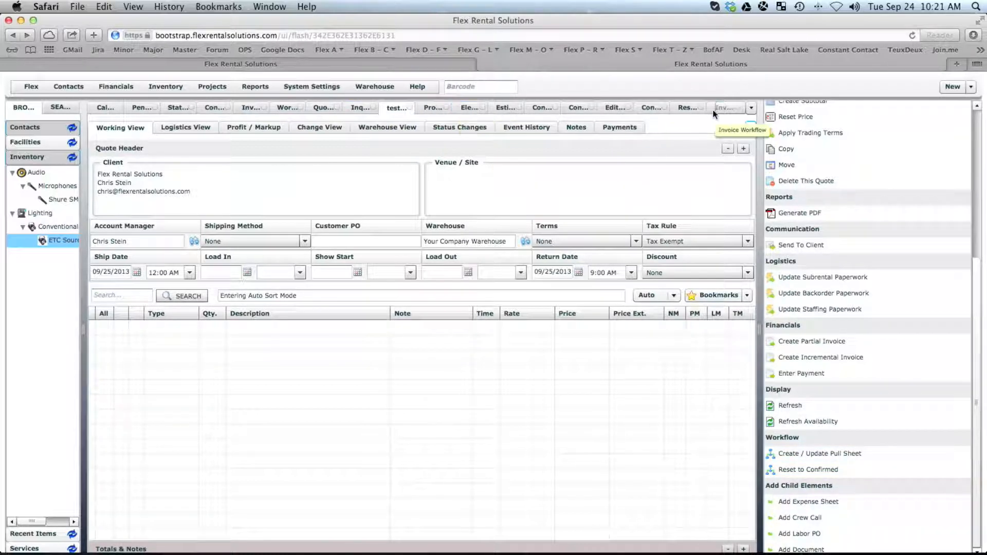
Return to the Generate Invoice action from the open-tabs overflow list.
click(750, 108)
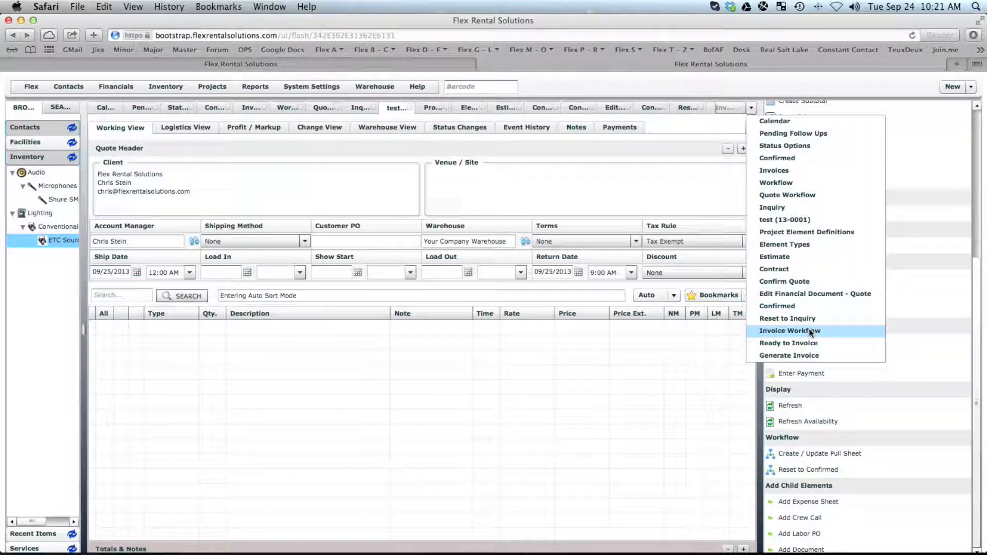
click(796, 354)
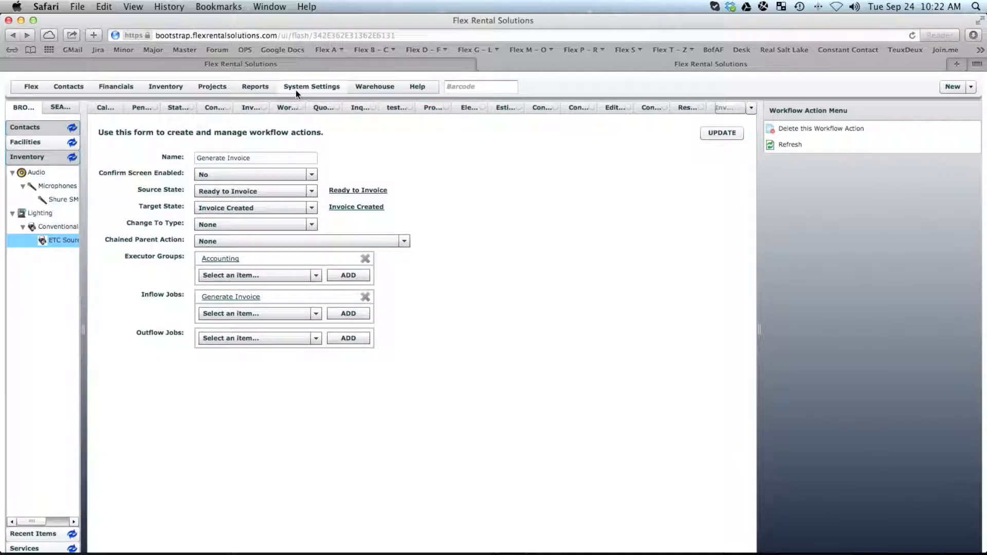
Open the Quote Confirmed email job from Projects > Workflow Jobs sorted by Name.
click(219, 89)
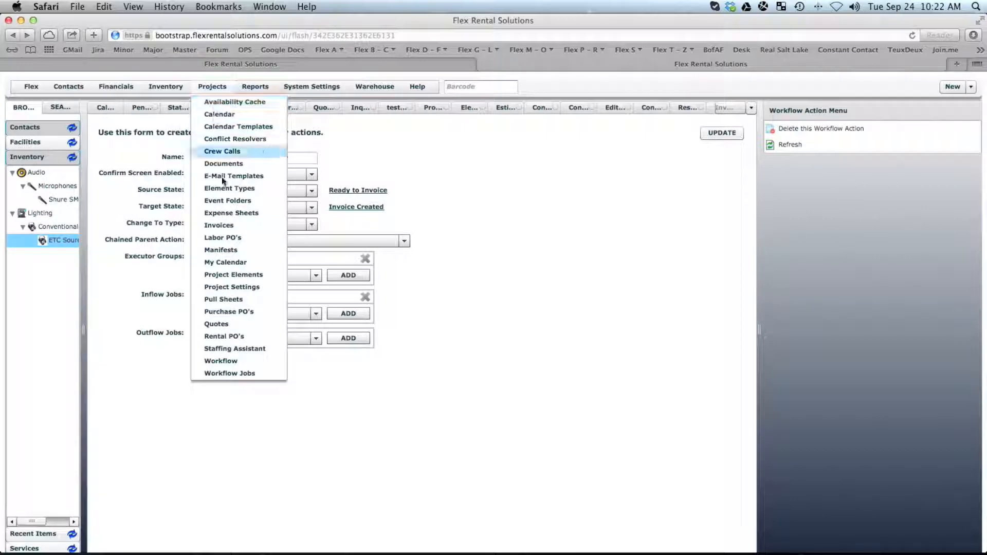
click(233, 373)
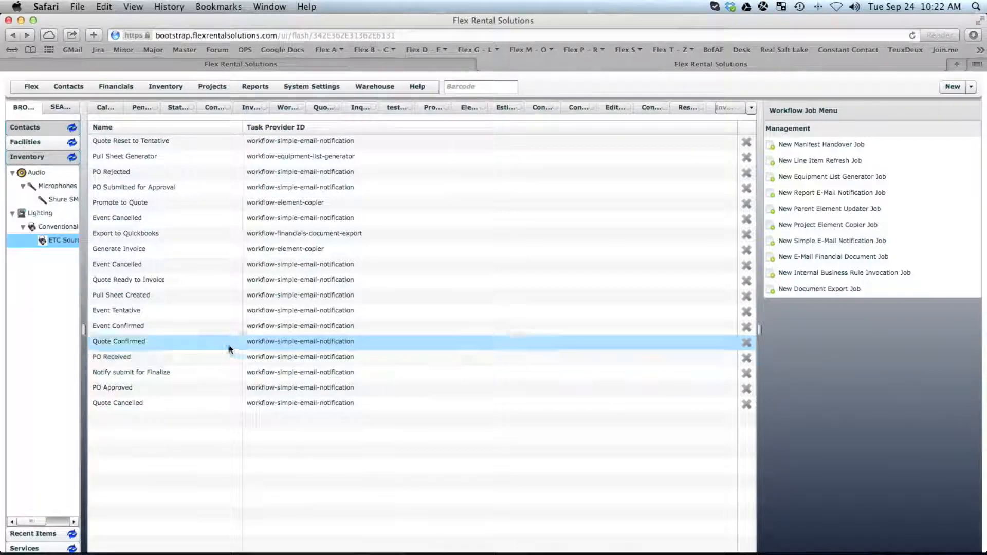
click(129, 130)
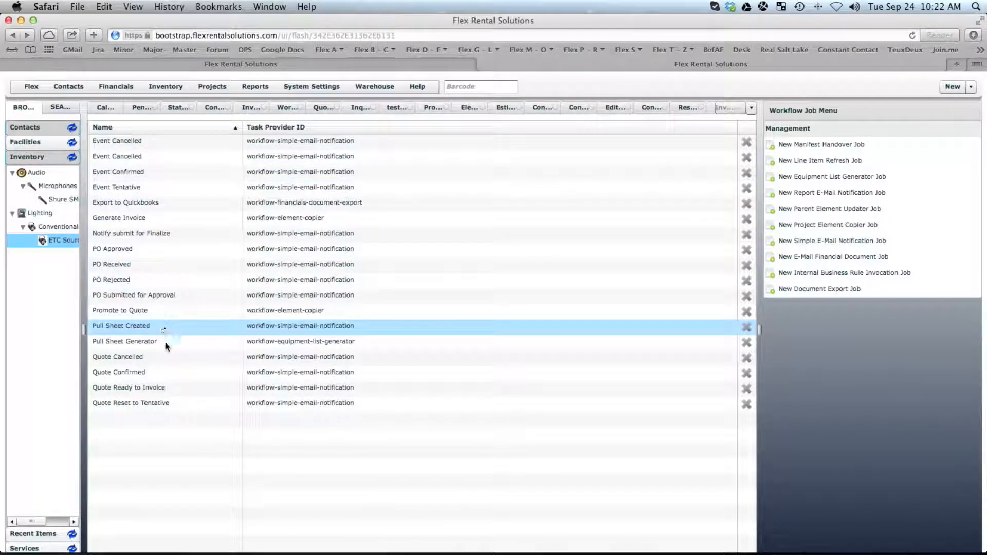
double_click(140, 369)
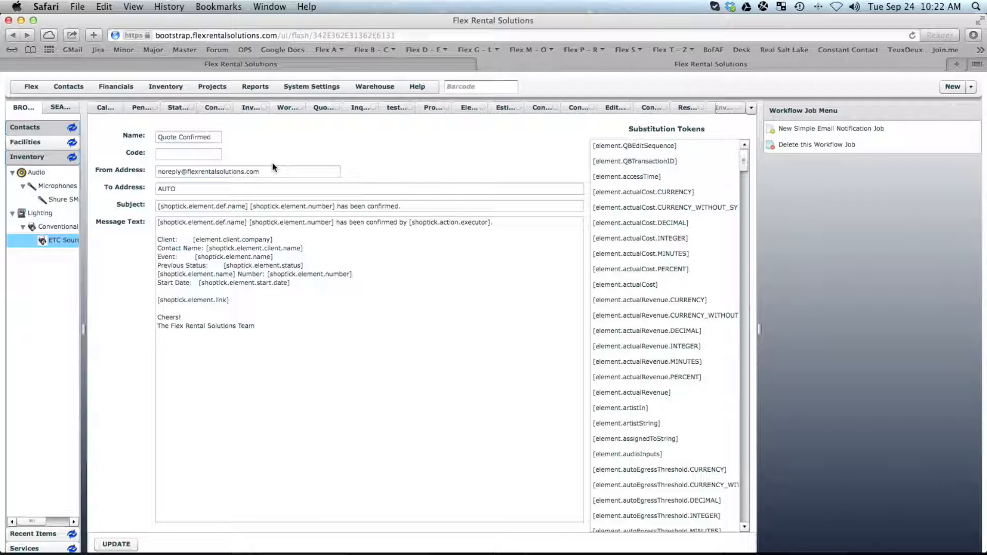
Review the Quote Confirmed job's name, sender address and AUTO recipient value.
drag(215, 136, 156, 134)
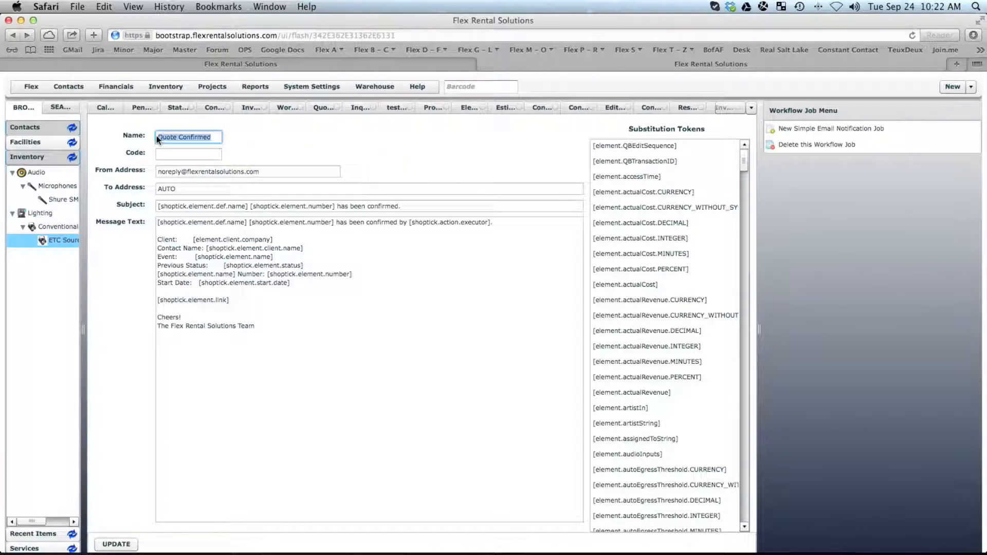
click(252, 171)
drag(252, 171, 137, 171)
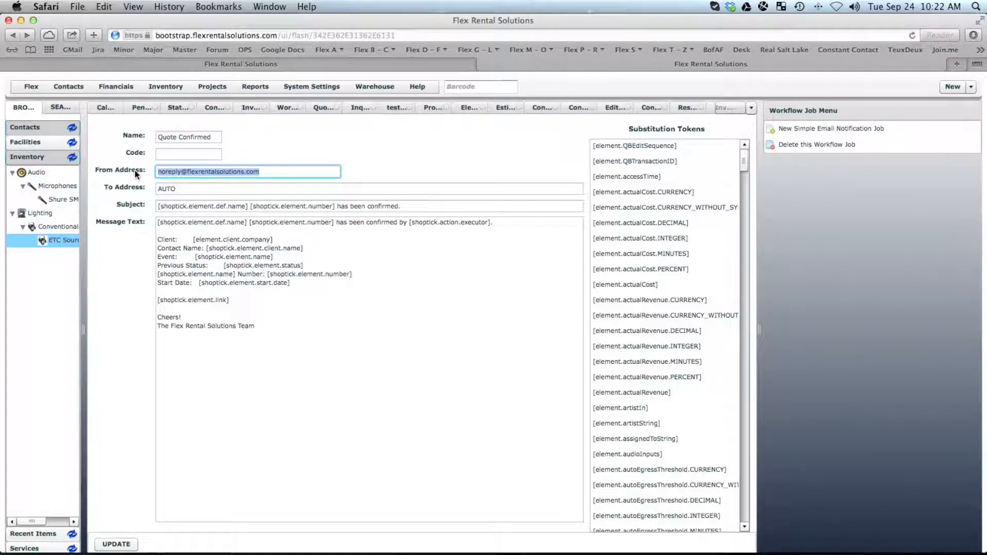
drag(187, 188, 149, 190)
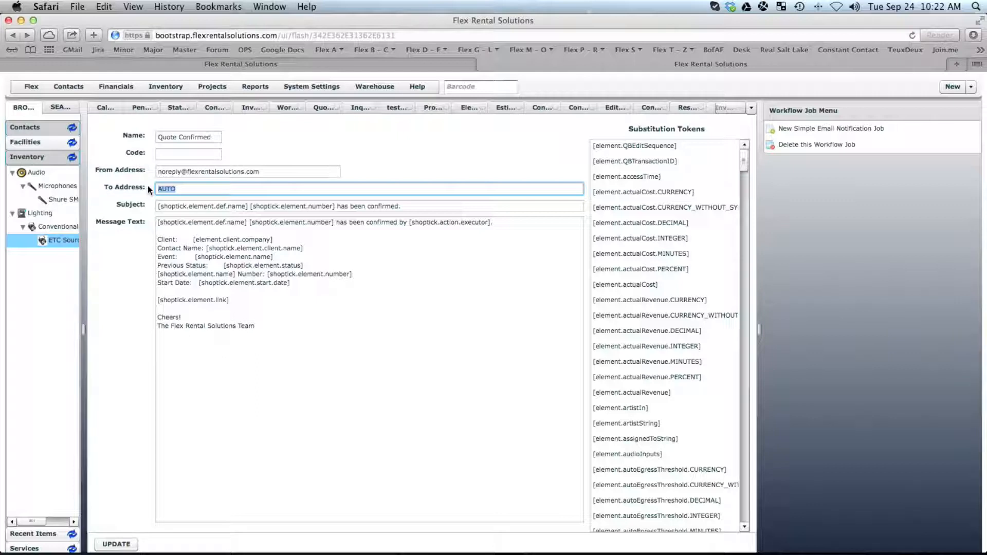
Replace AUTO in To Address with two comma-separated recipient e-mail addresses.
click(183, 189)
drag(182, 189, 136, 185)
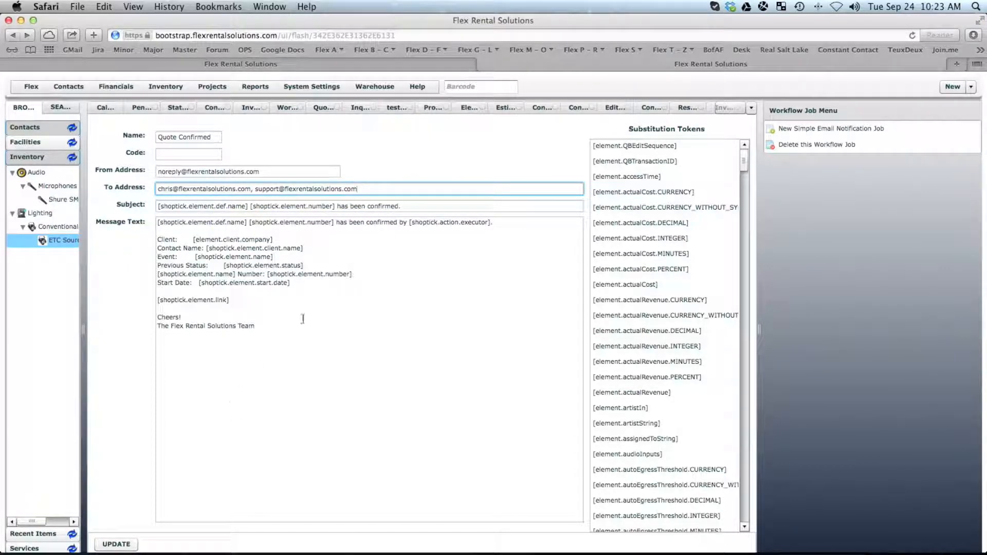
drag(384, 189, 154, 188)
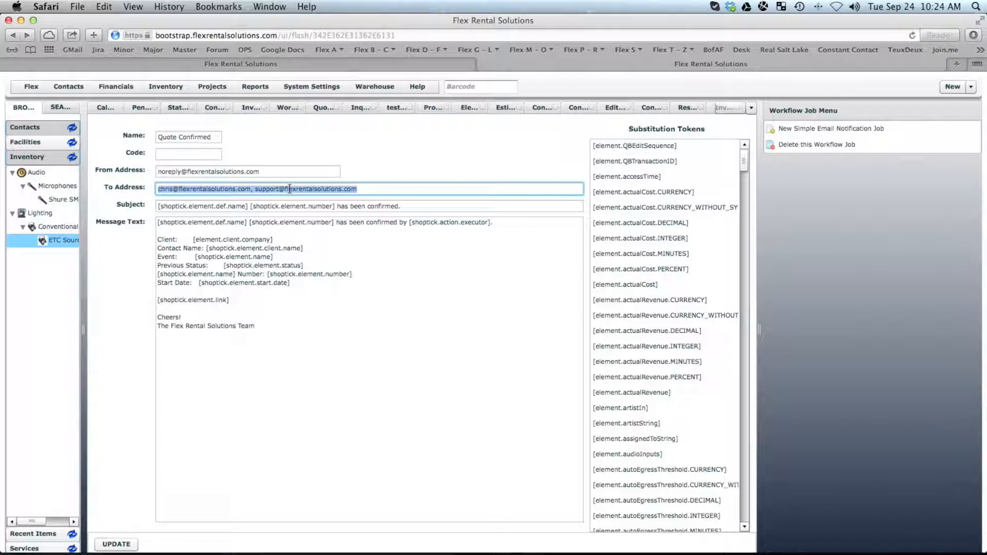
drag(248, 205, 150, 207)
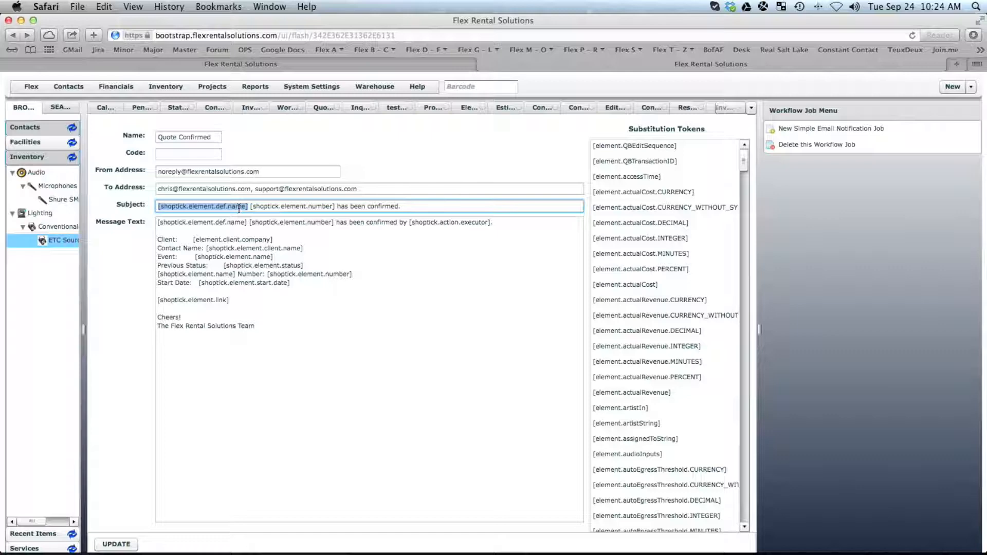
click(213, 89)
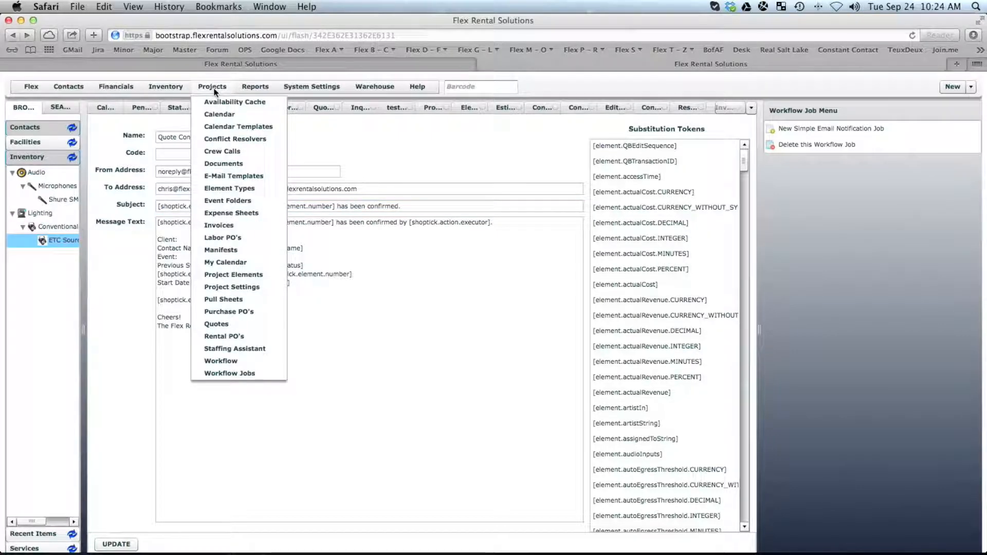
Open the Quote element definition's Identity & Exposure settings (Name Quote, Code Q, plural Quotes).
click(242, 275)
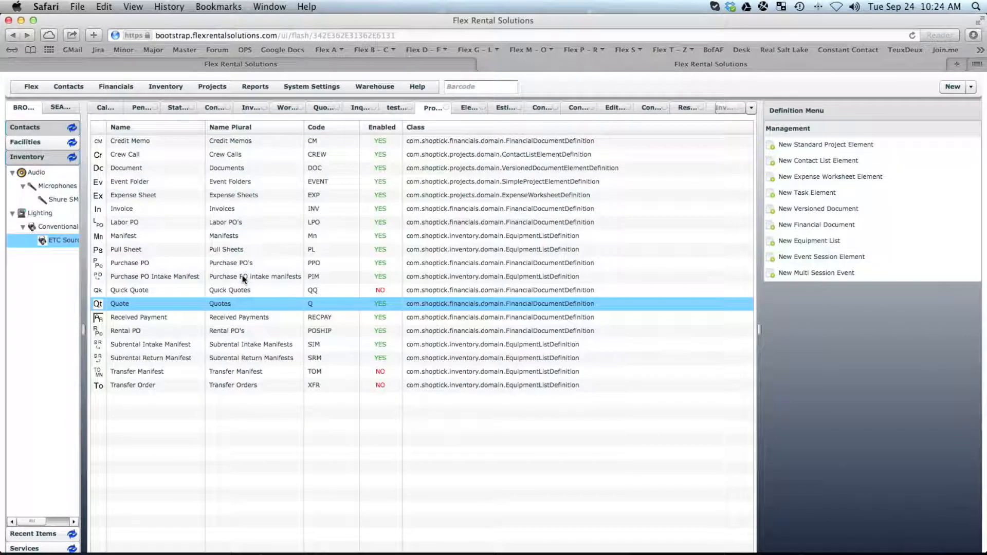
click(134, 302)
double_click(134, 302)
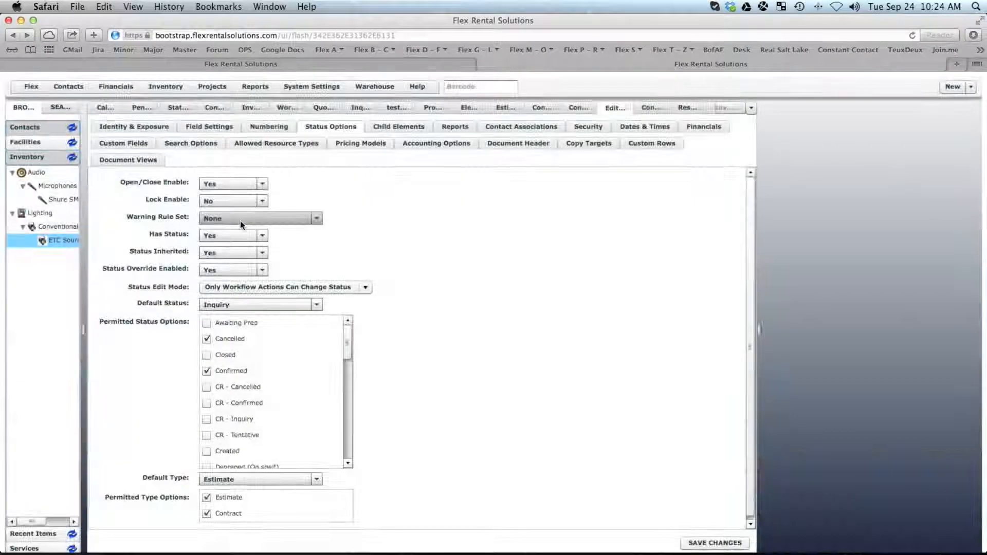
click(129, 127)
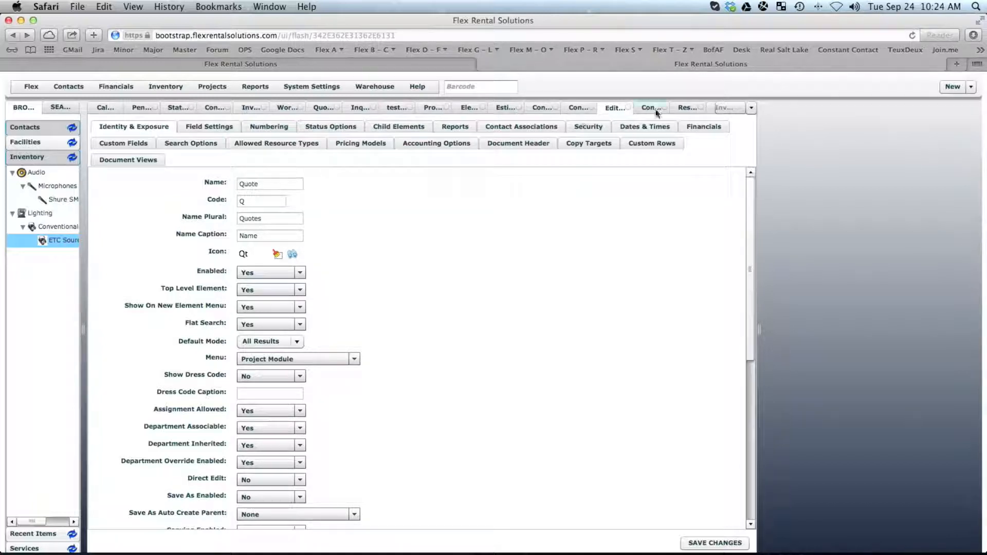
click(752, 109)
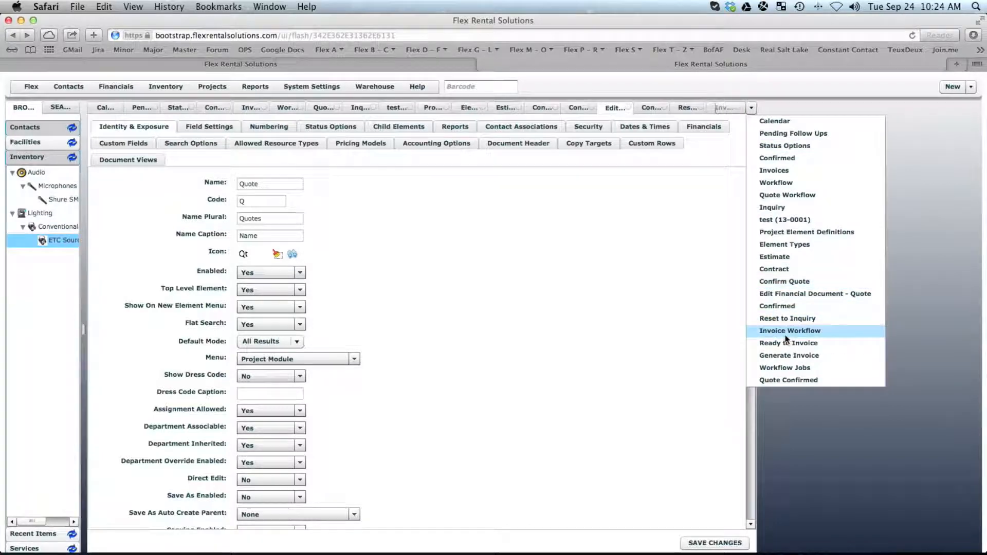
Return to the Quote Confirmed email job and review its subject and message tokens.
click(795, 380)
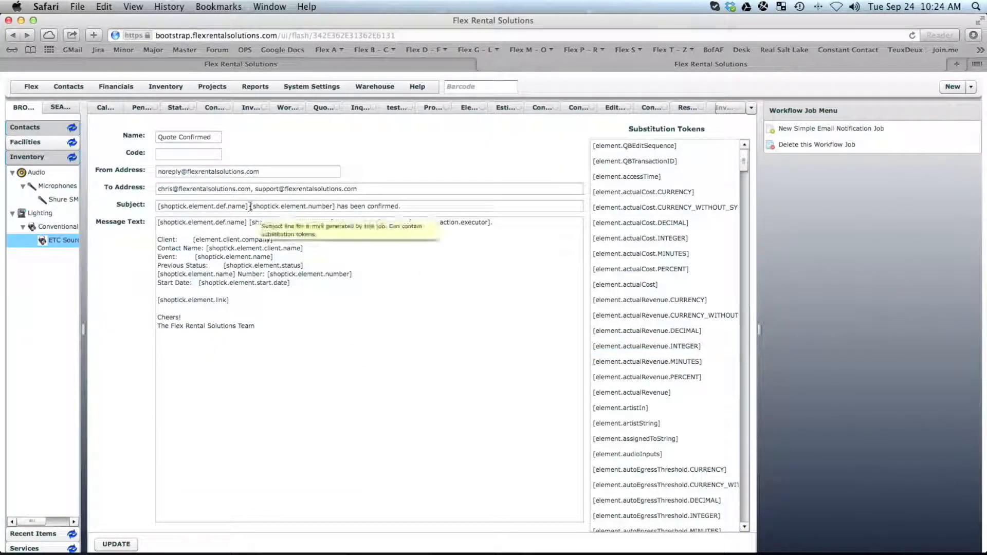
drag(248, 206, 132, 206)
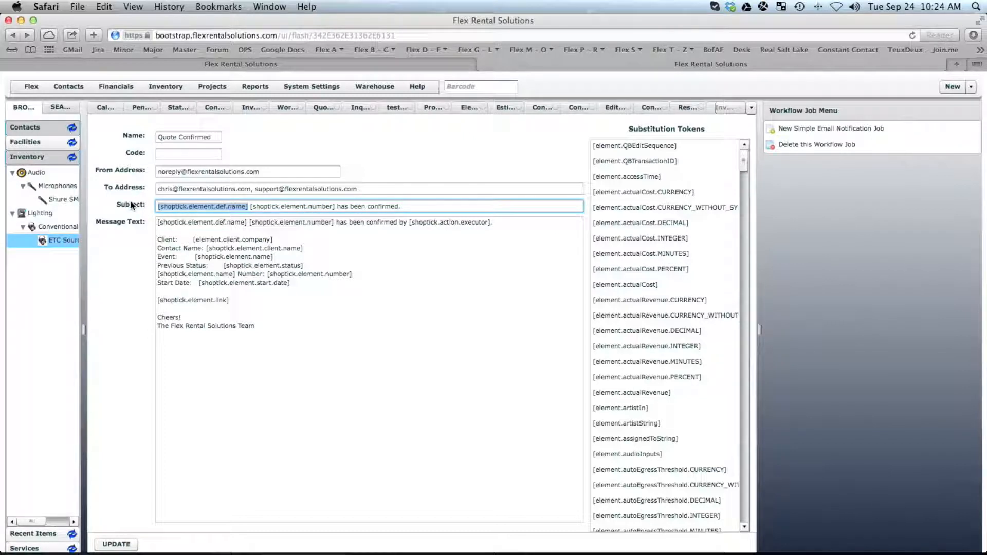
drag(251, 206, 339, 207)
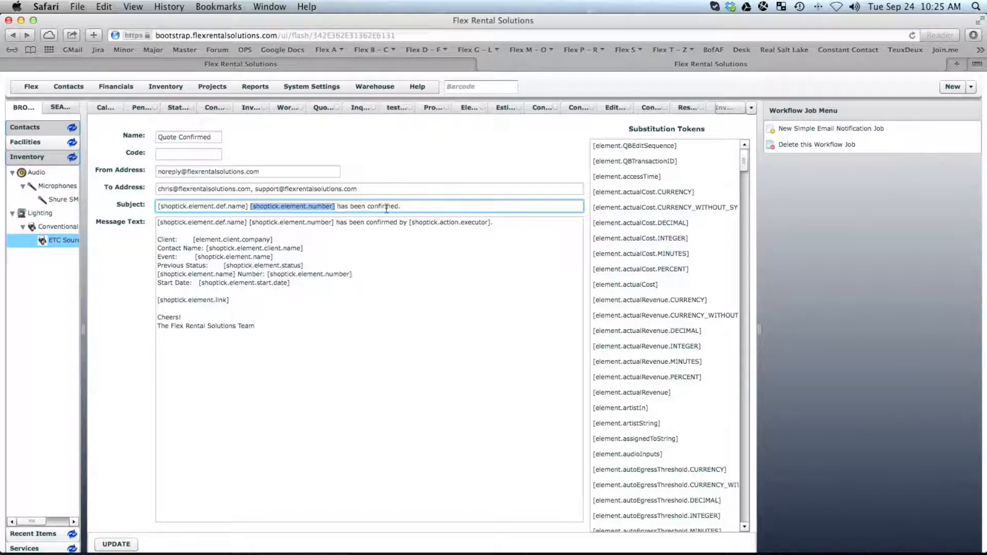
drag(273, 240, 192, 244)
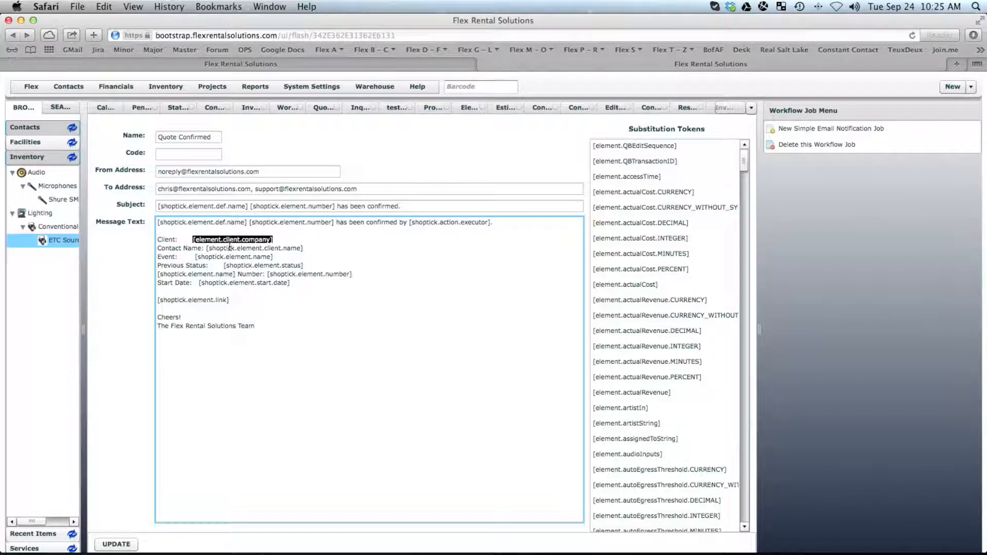
click(751, 109)
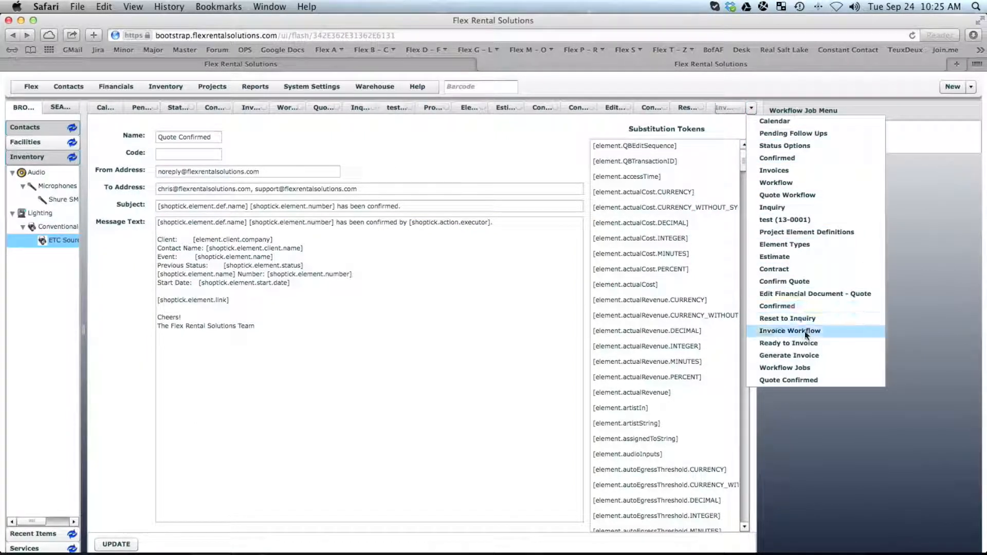
Open test quote 13-0001 and reset it to Confirmed status.
click(786, 221)
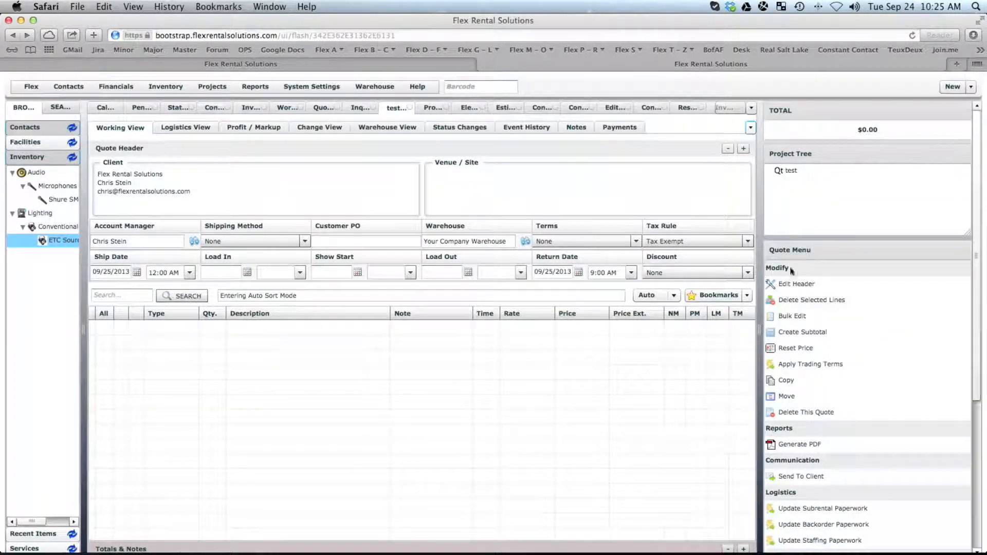
scroll(820, 434, down, 2)
scroll(819, 434, down, 10)
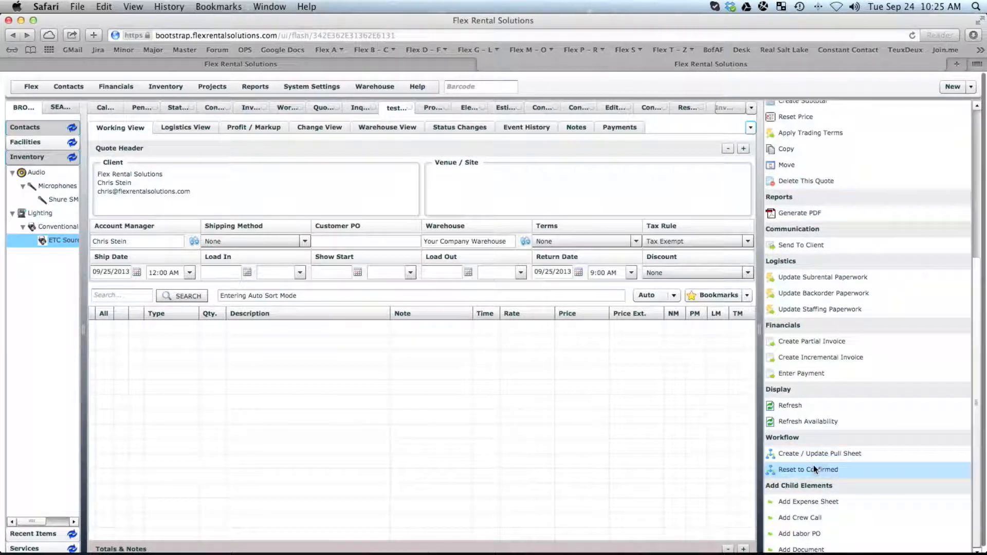
click(810, 467)
click(471, 339)
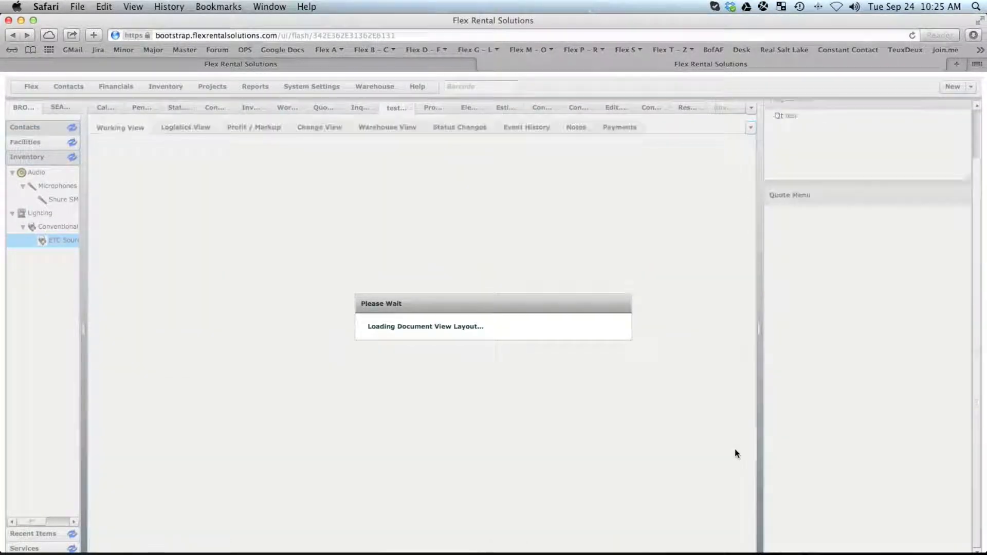
Flag the quote Ready to Invoice, inspect the subject preview, then cancel the notification.
scroll(806, 479, down, 5)
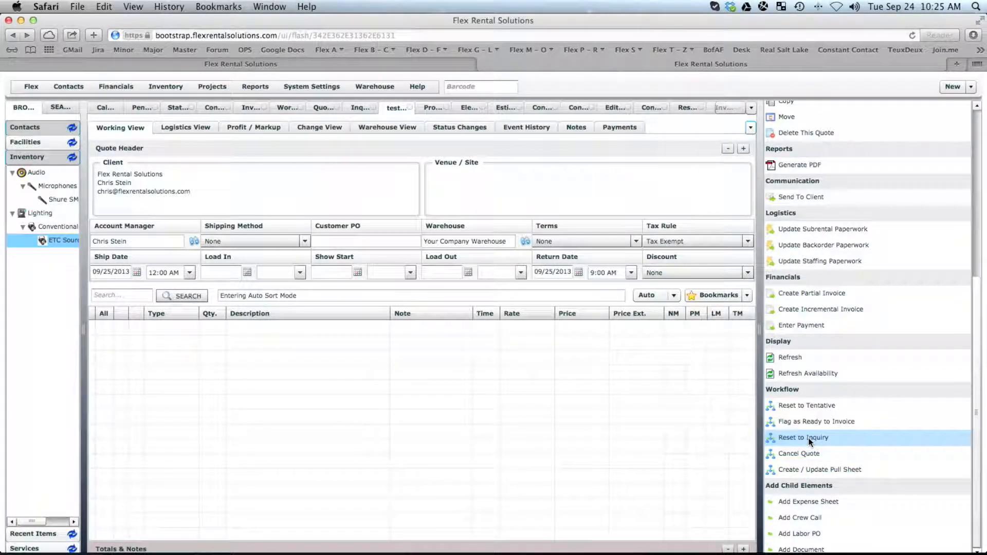
click(808, 421)
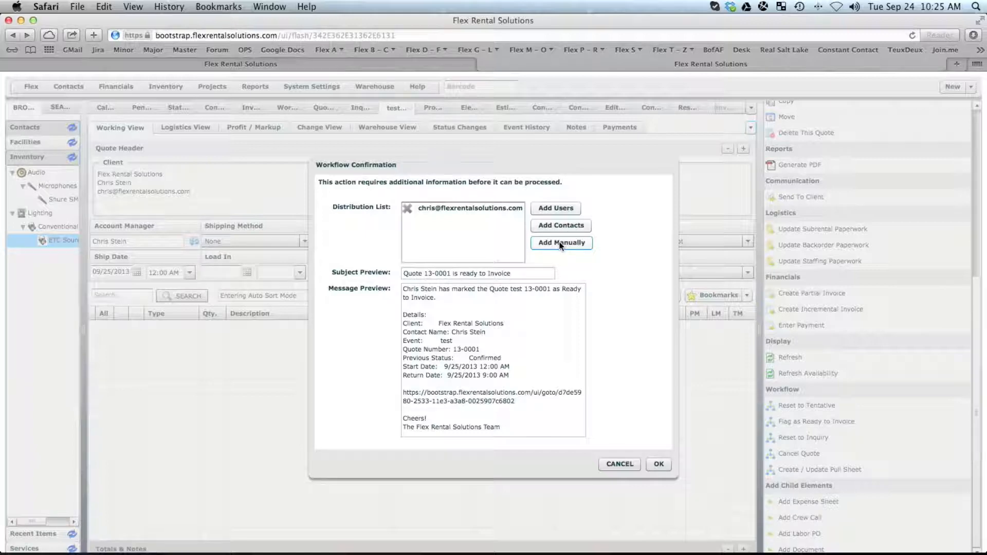
drag(421, 273, 390, 275)
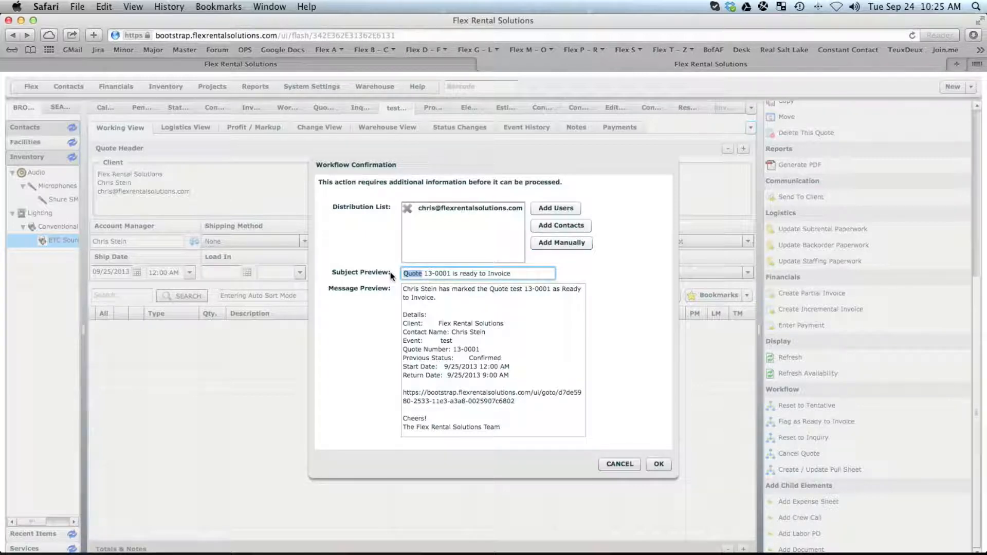
click(424, 273)
drag(425, 273, 451, 273)
click(613, 463)
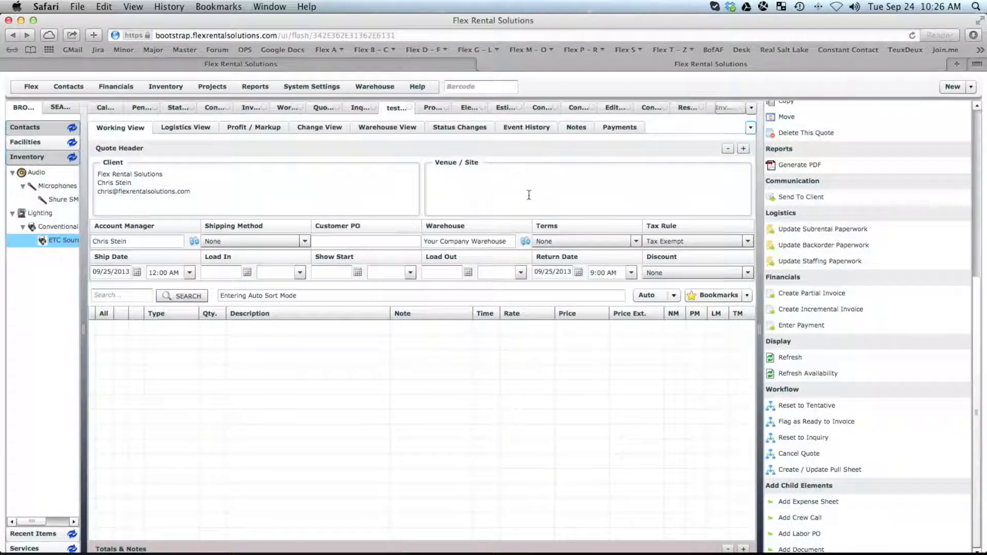
Review the Flag as Ready to Invoice action and its Quote Ready to Invoice job, then return to the action.
click(329, 109)
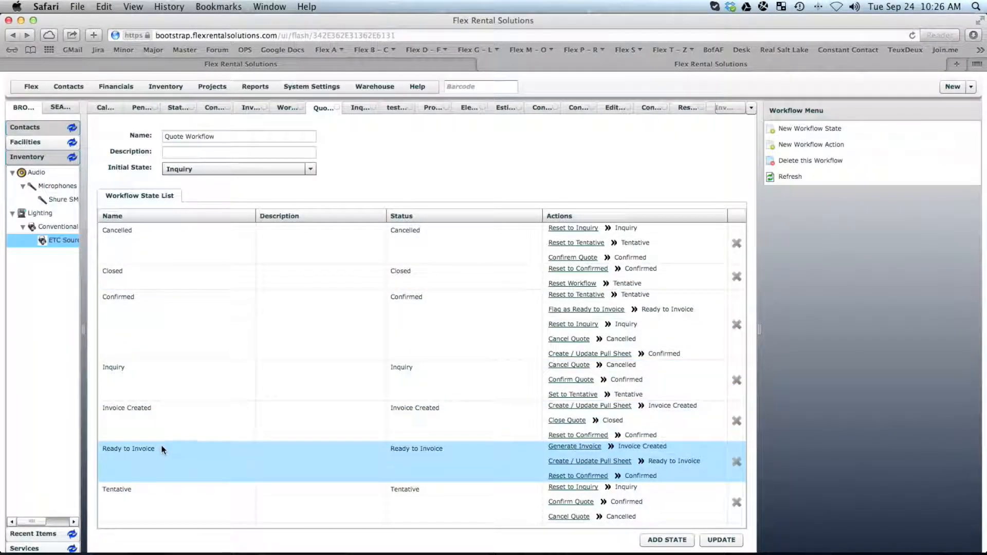
click(598, 310)
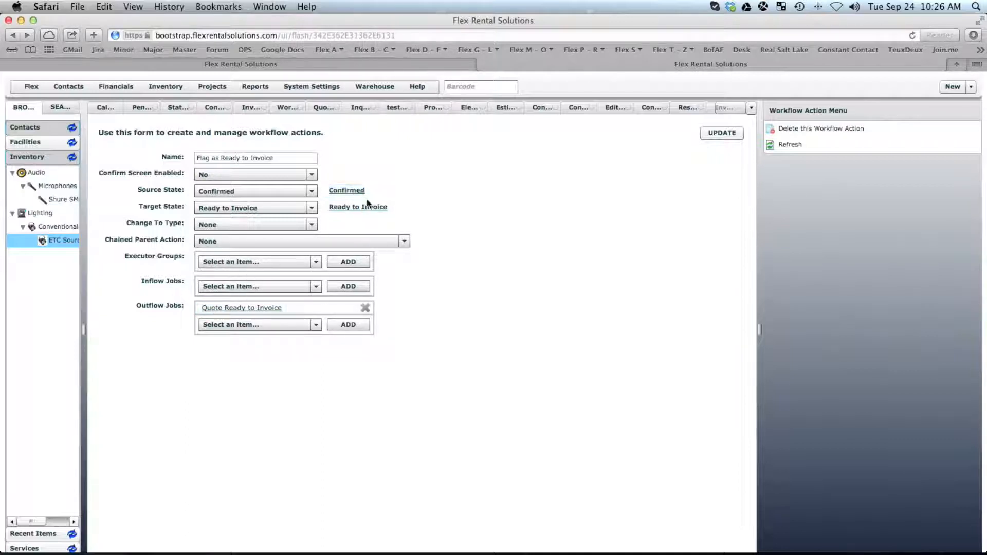
click(261, 310)
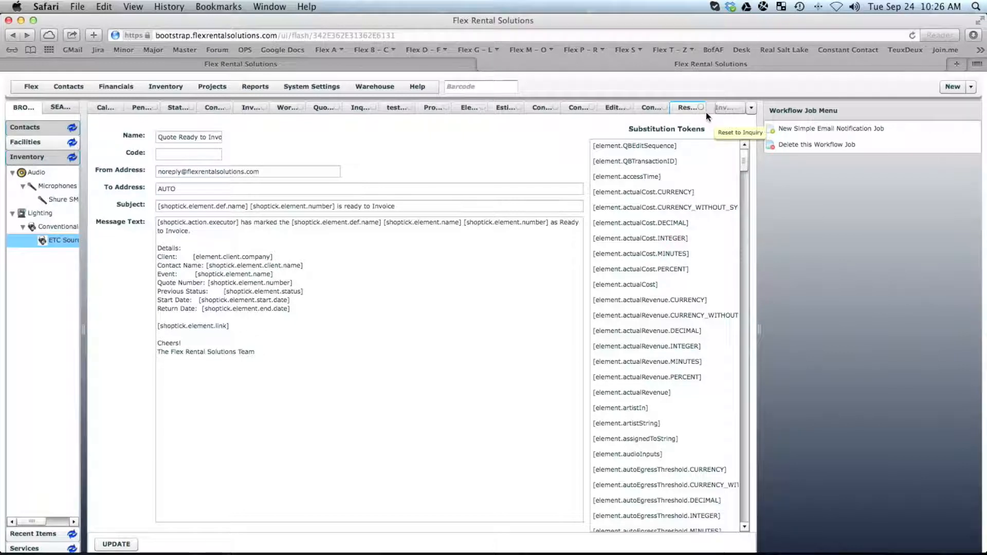
click(751, 108)
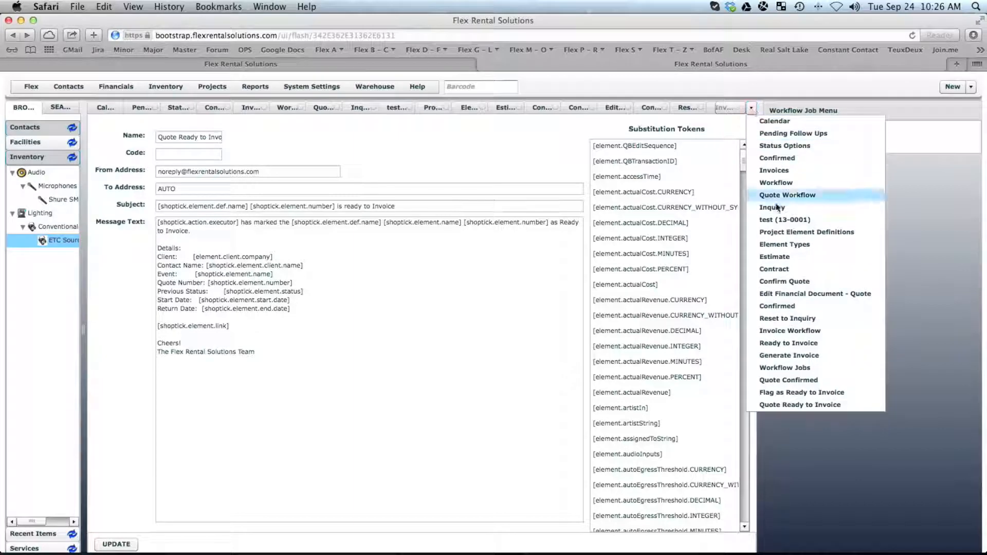
click(794, 392)
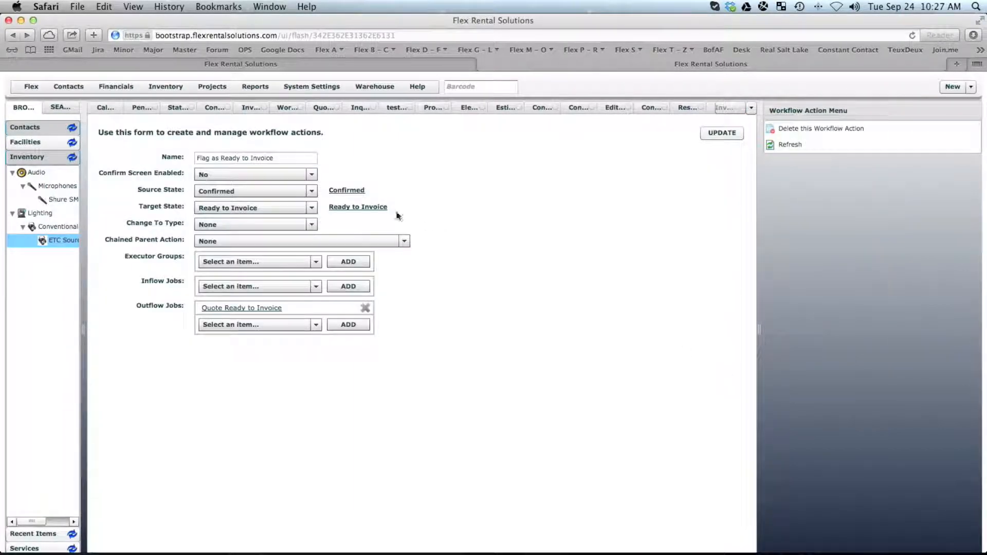
Follow Confirmed through Flag as Ready to Invoice and Ready to Invoice to the Generate Invoice action.
click(346, 191)
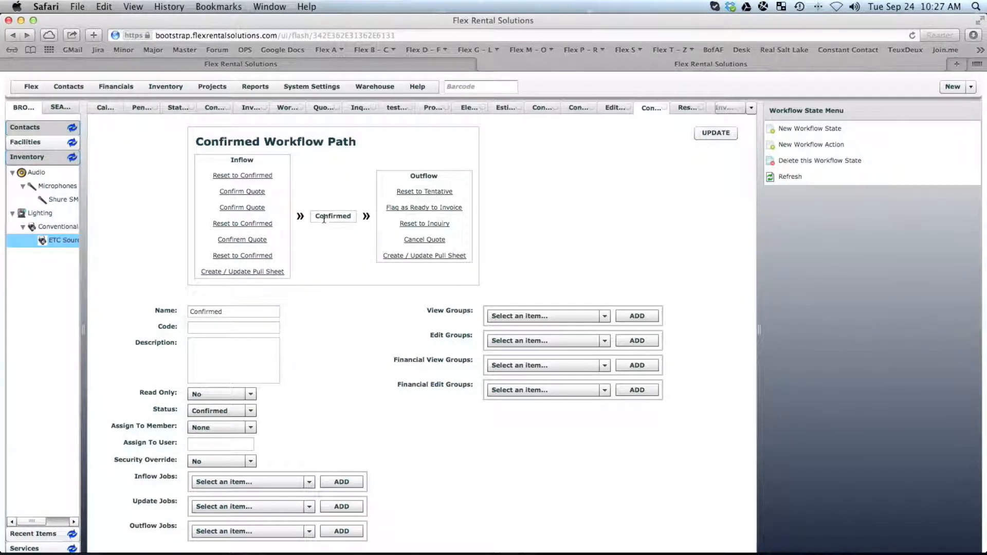
click(420, 207)
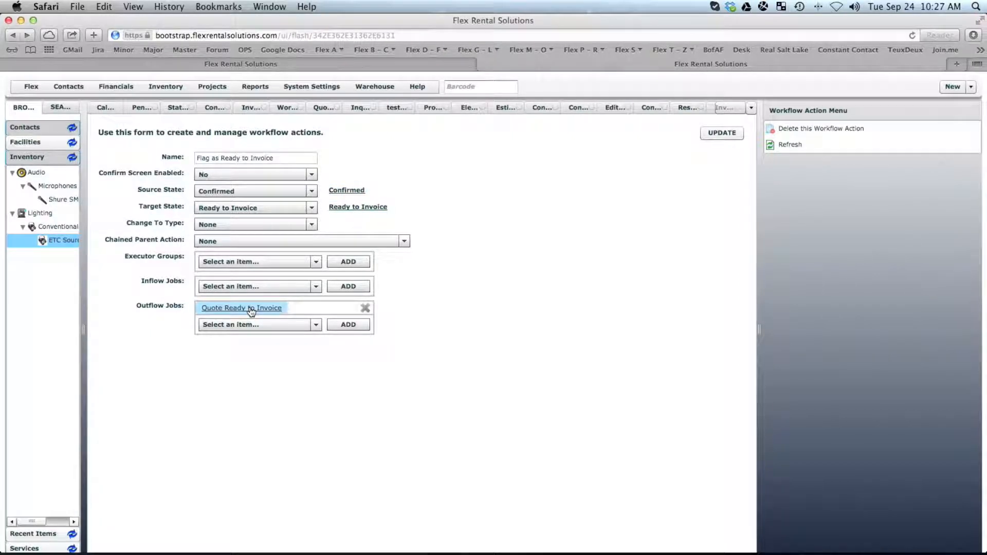
click(356, 208)
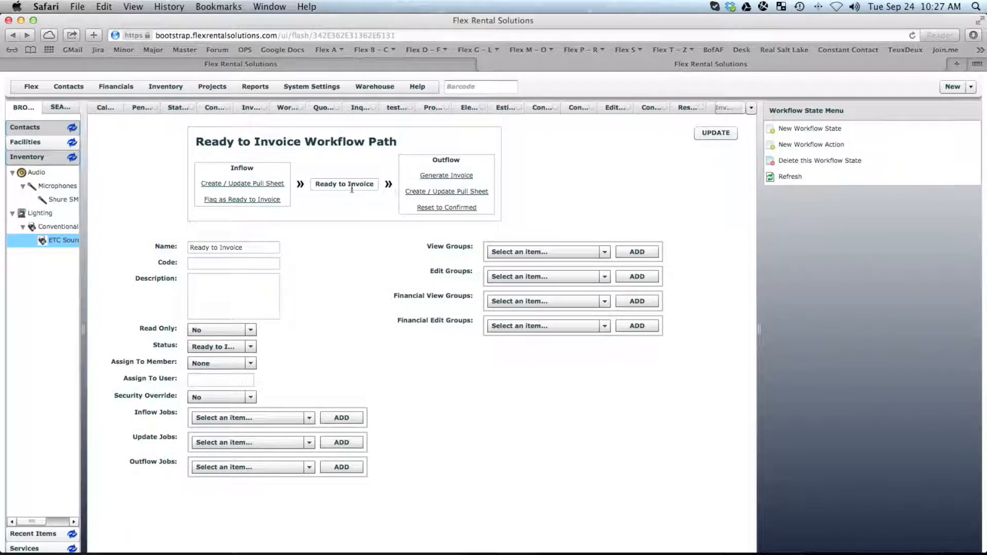
click(449, 175)
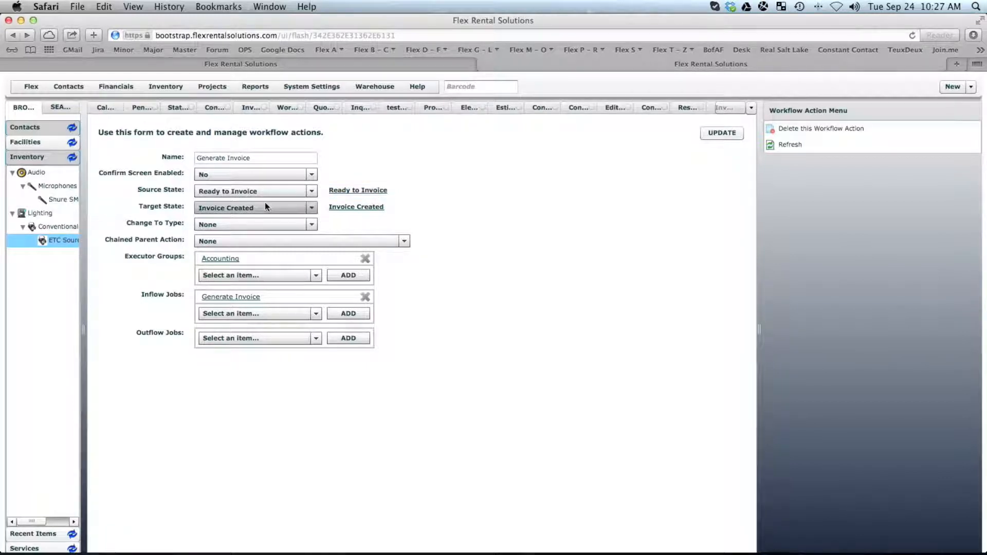
Return to the Confirmed state, open Create / Update Pull Sheet, and select its name text.
click(752, 108)
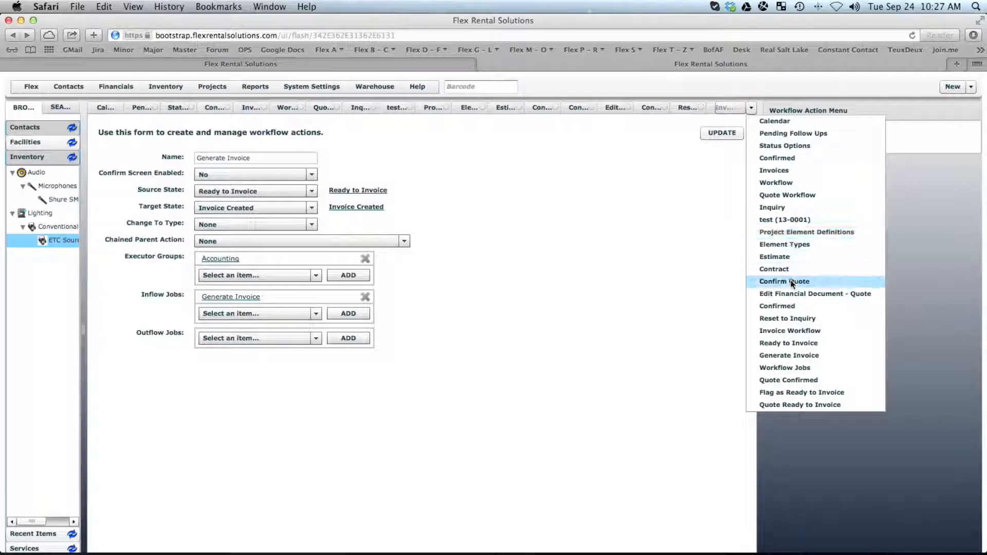
click(784, 307)
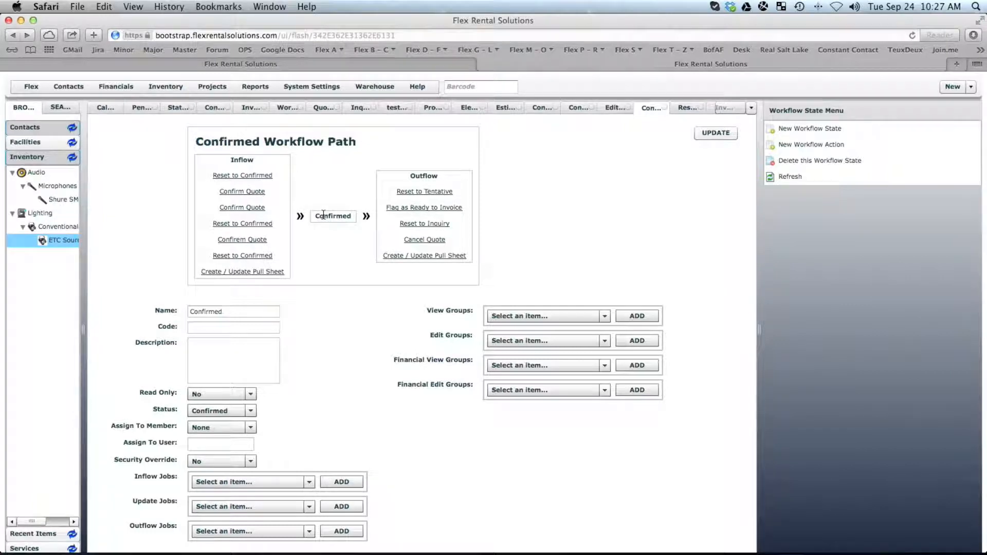
click(427, 255)
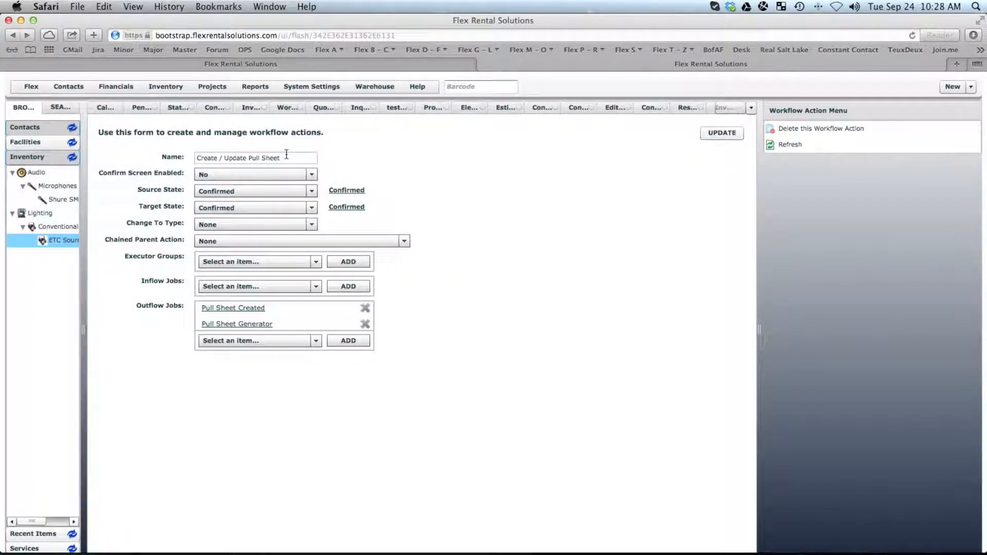
drag(286, 157, 171, 159)
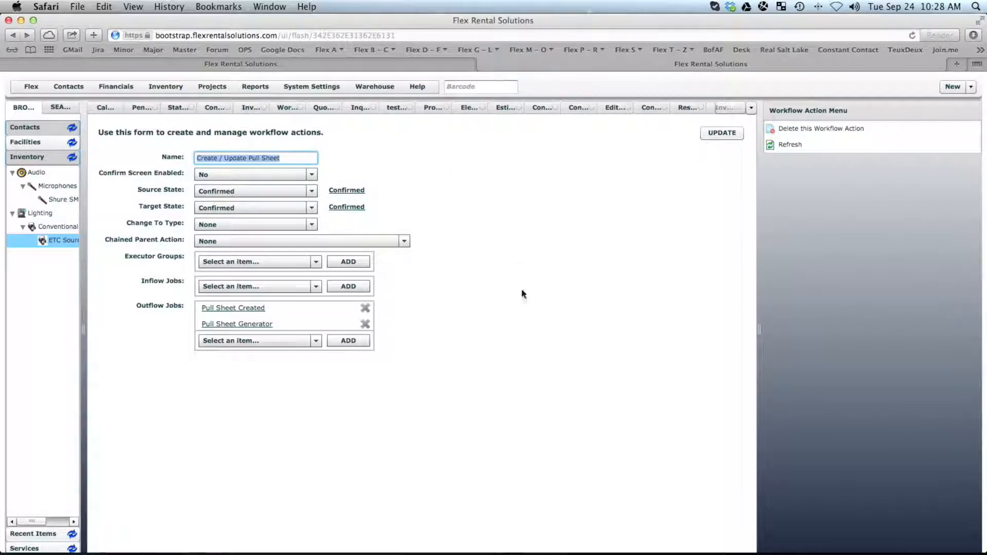
mouse_move(485, 527)
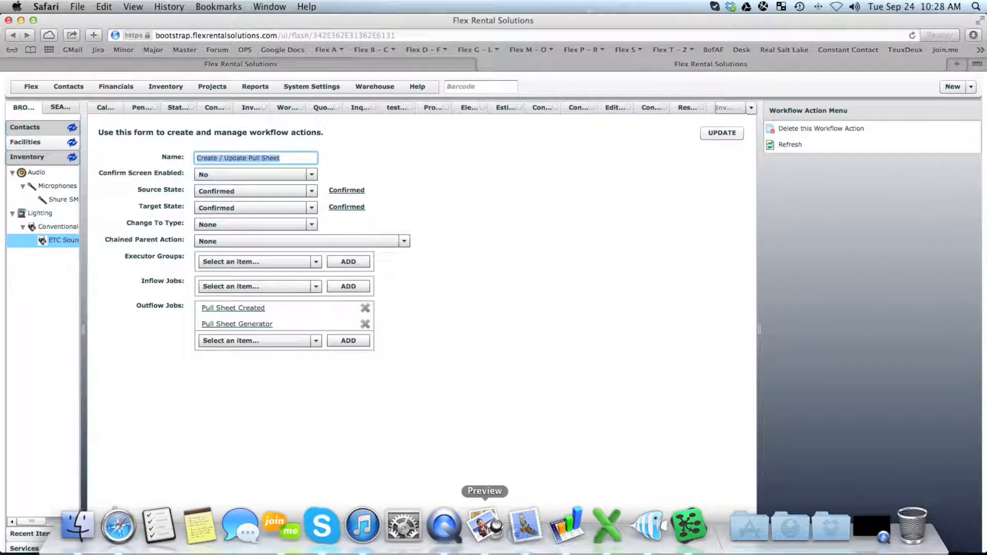
key(super+Tab)
key(super+Tab)
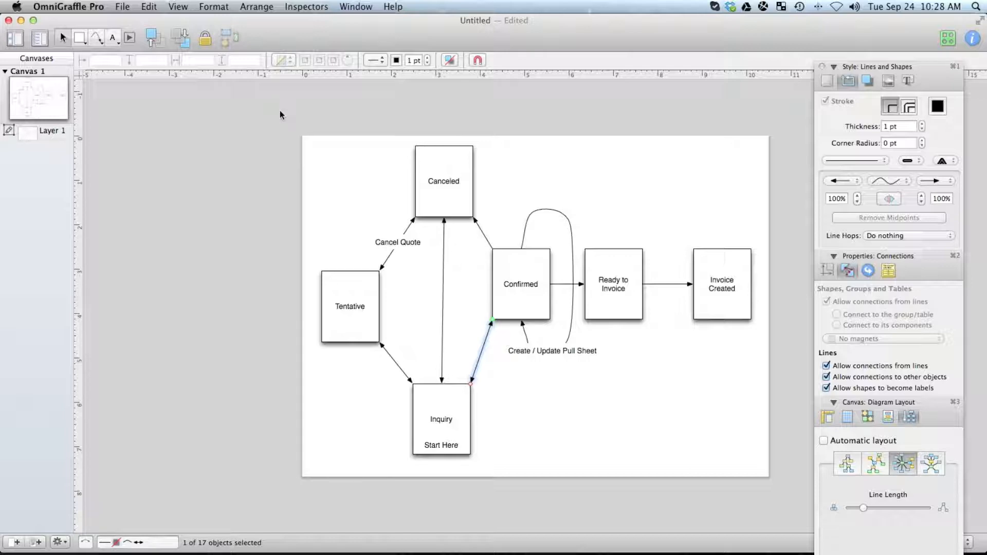
key(super+Tab)
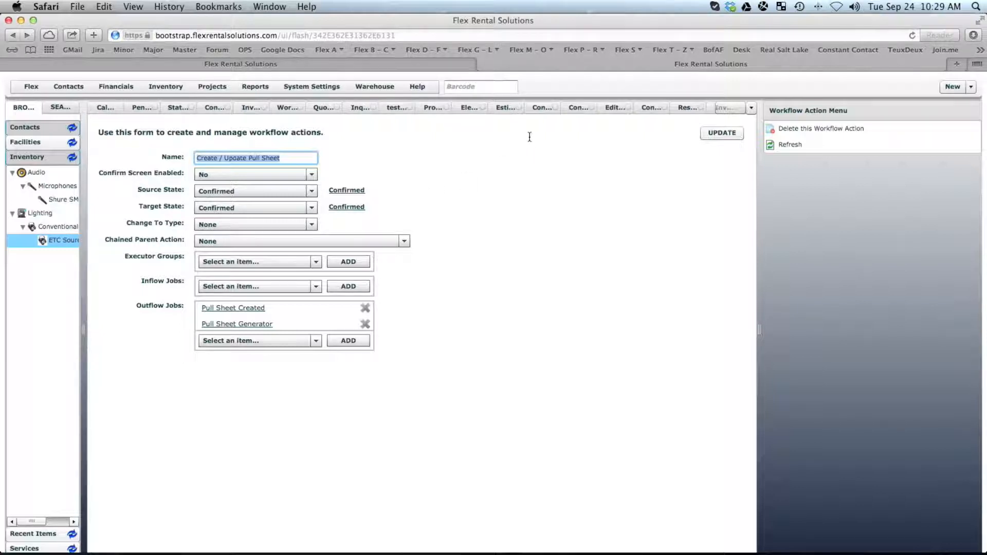
Start a new simple e-mail notification job from the Workflow Jobs list.
click(752, 108)
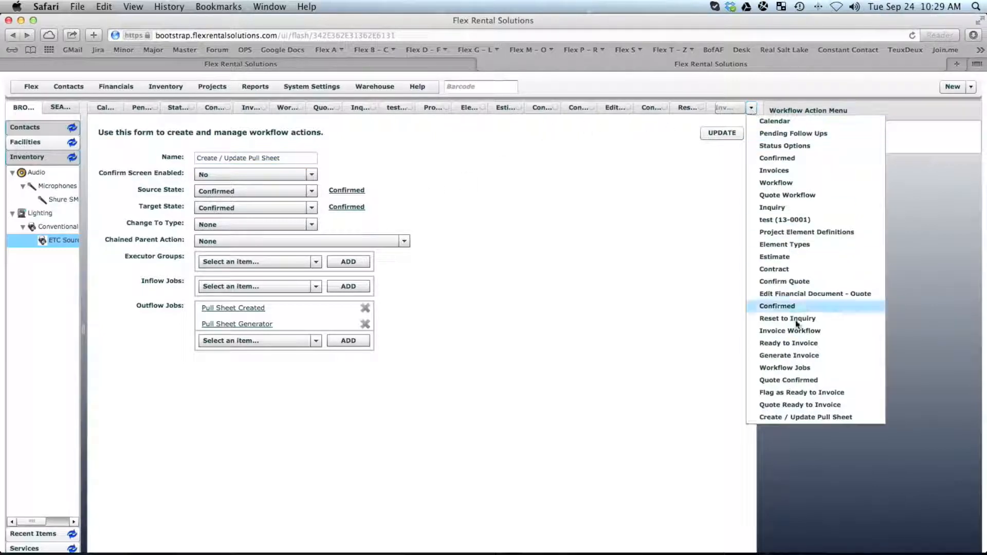
click(789, 367)
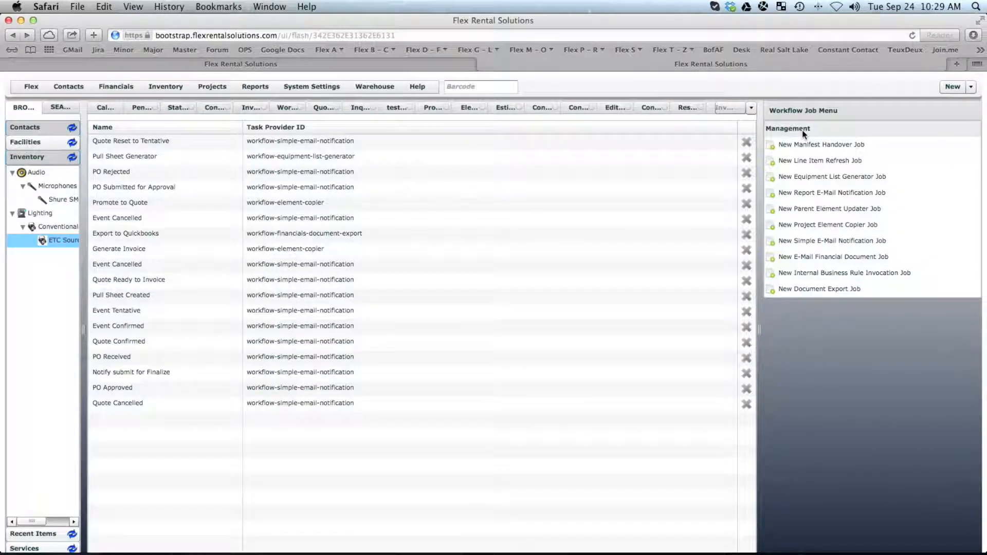
click(832, 242)
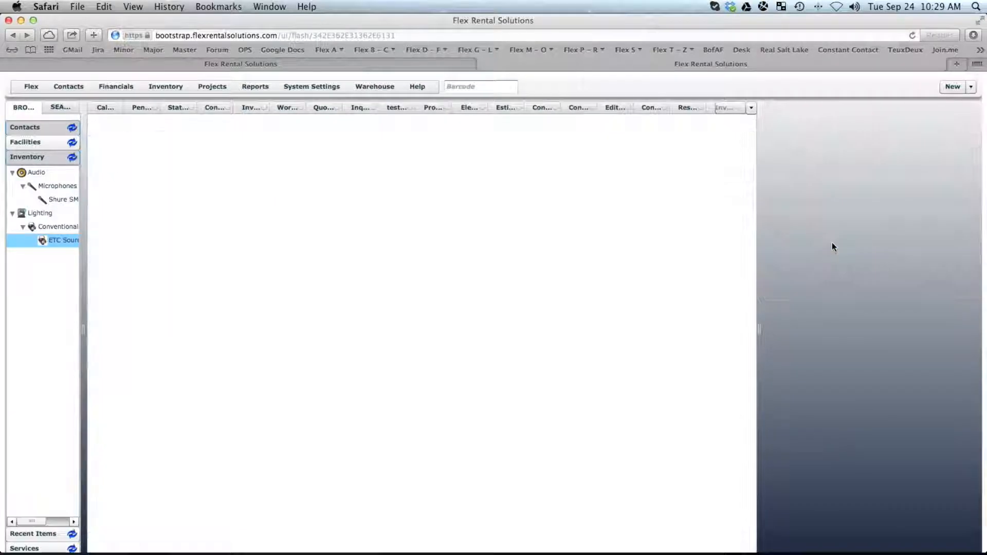
Name the job 'Notify Users' with USER as the From Address.
click(167, 135)
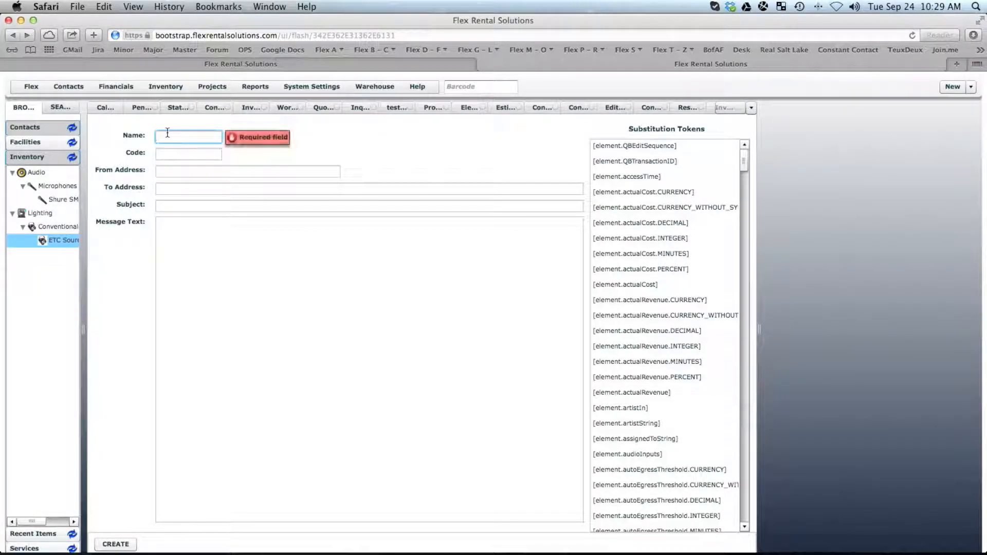
text(Not)
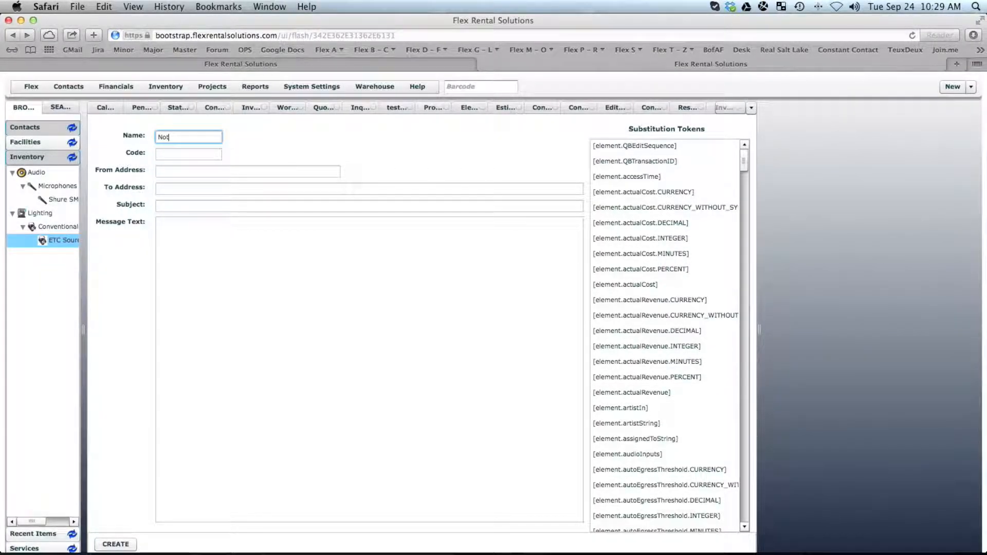
text(ify Users)
click(180, 171)
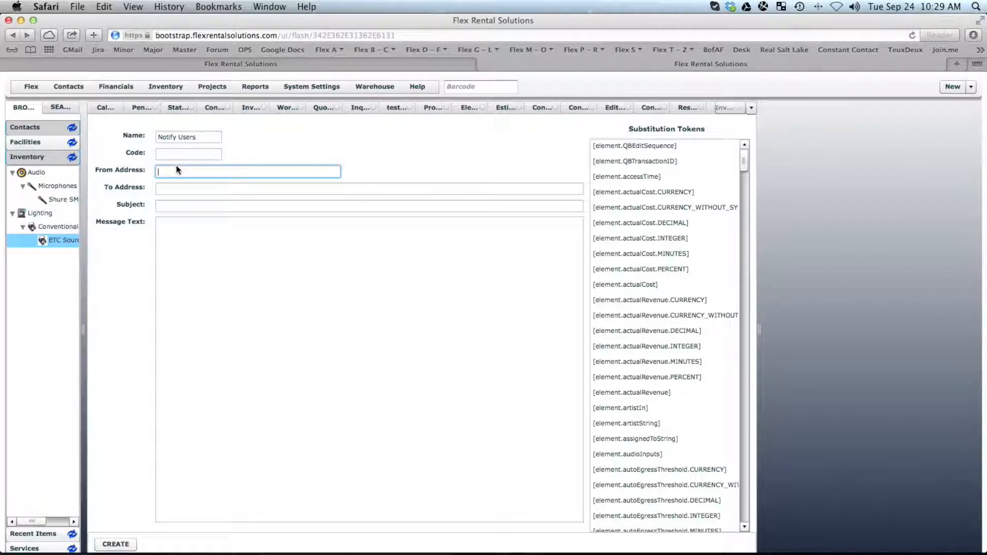
text(USER)
drag(191, 171, 122, 173)
Enter the operations recipient e-mail address in the To Address field.
click(170, 189)
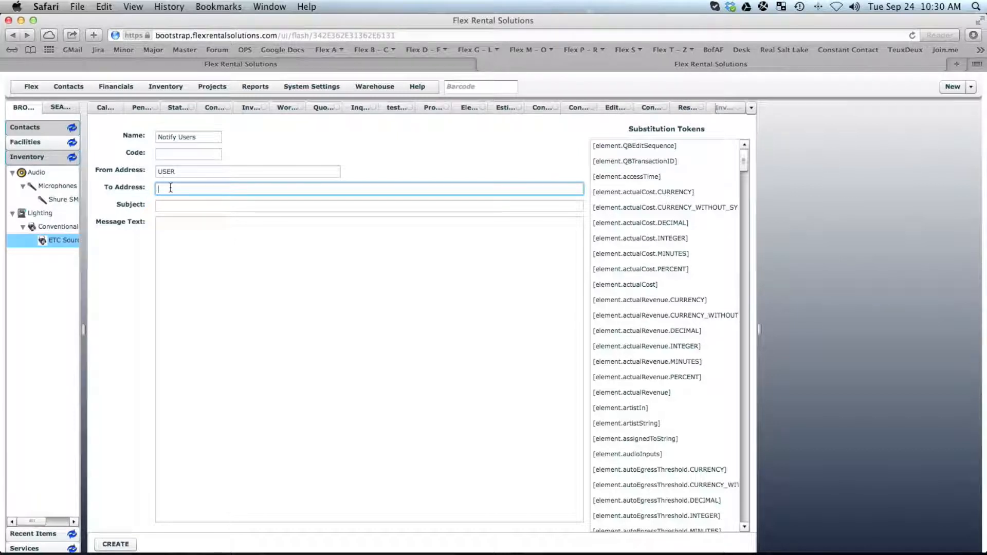
text(O\ops)
key(BackSpace)
key(BackSpace)
key(BackSpace)
key(BackSpace)
key(BackSpace)
key(BackSpace)
Enter the subject 'Quote Number has been changed' and start the message with 'Here is the Link'.
click(171, 207)
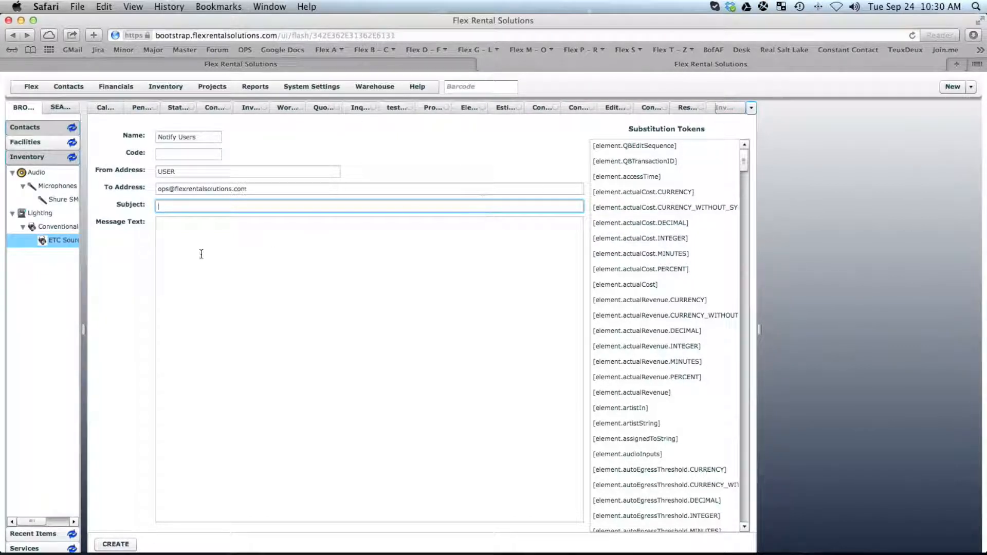
click(193, 207)
text(te Number has been changes)
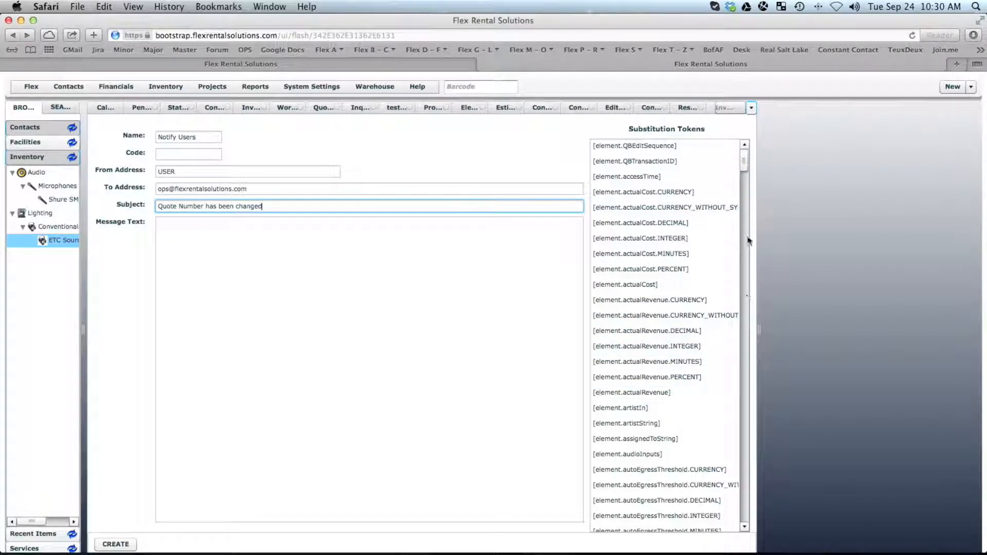
drag(746, 163, 754, 269)
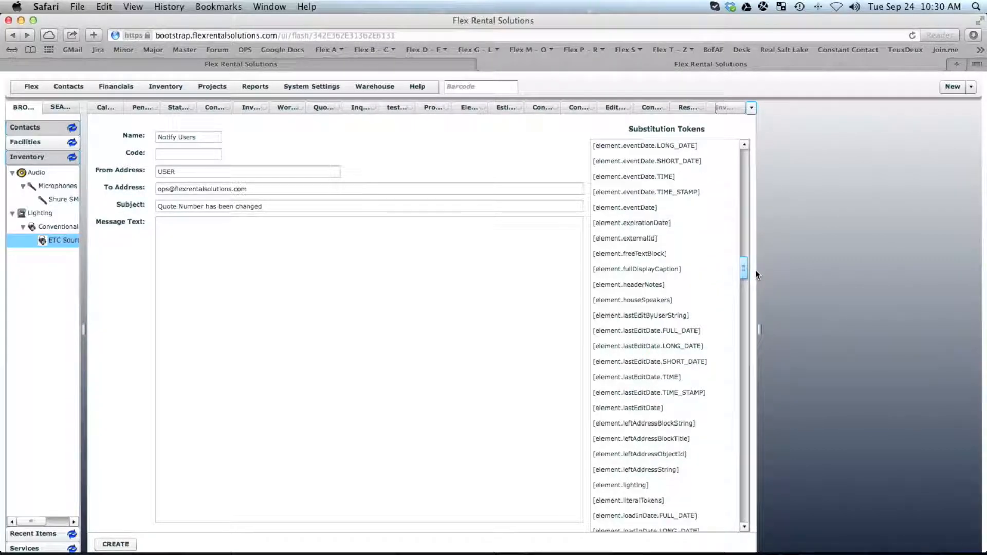
click(329, 306)
text(Here )
text(is s)
text(he Link)
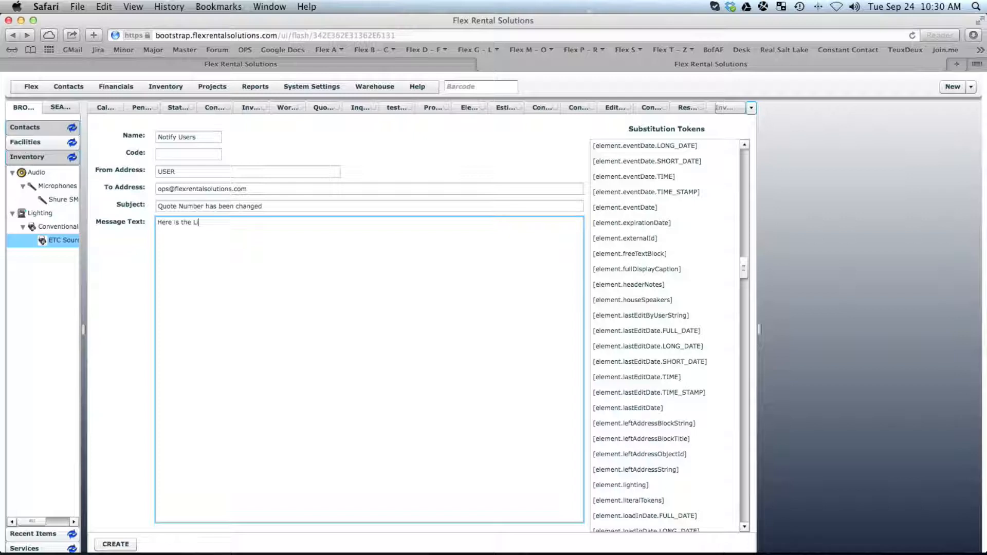
click(751, 107)
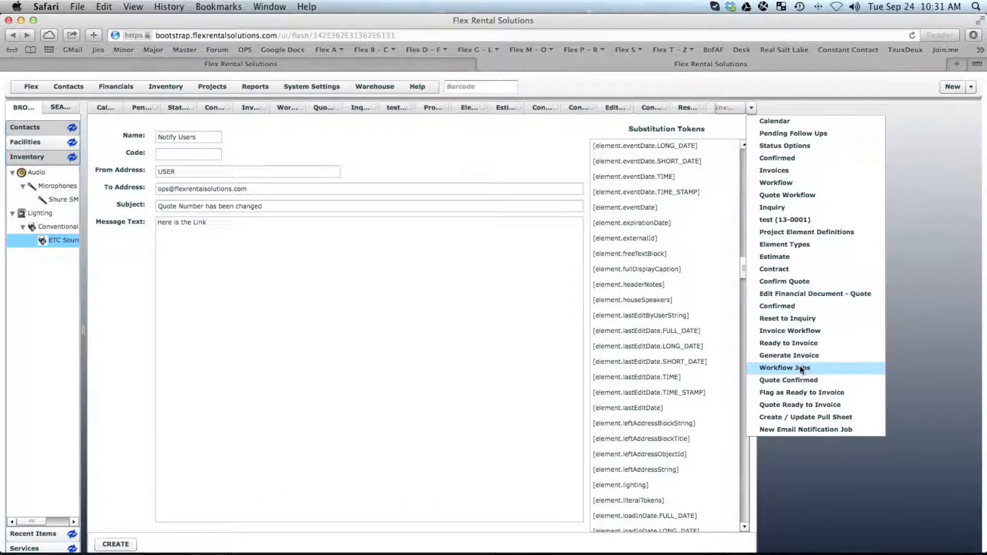
Select the Details-to-sign-off text in the Quote Ready to Invoice job's message.
click(800, 394)
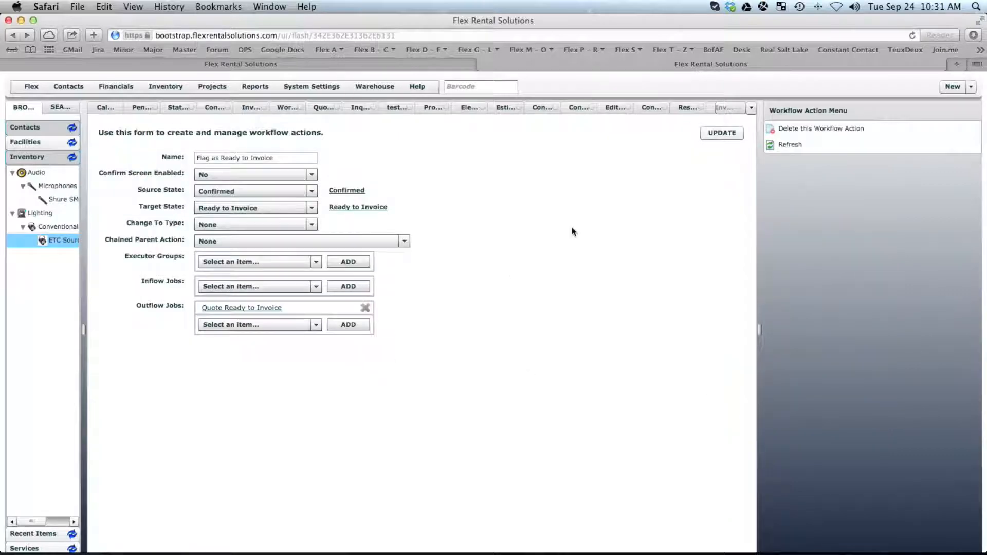
click(247, 307)
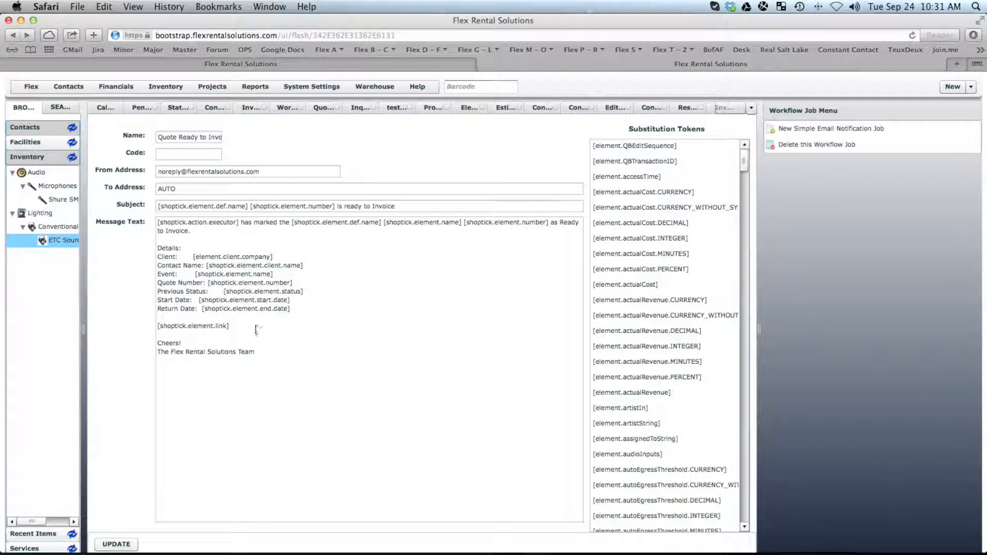
double_click(256, 329)
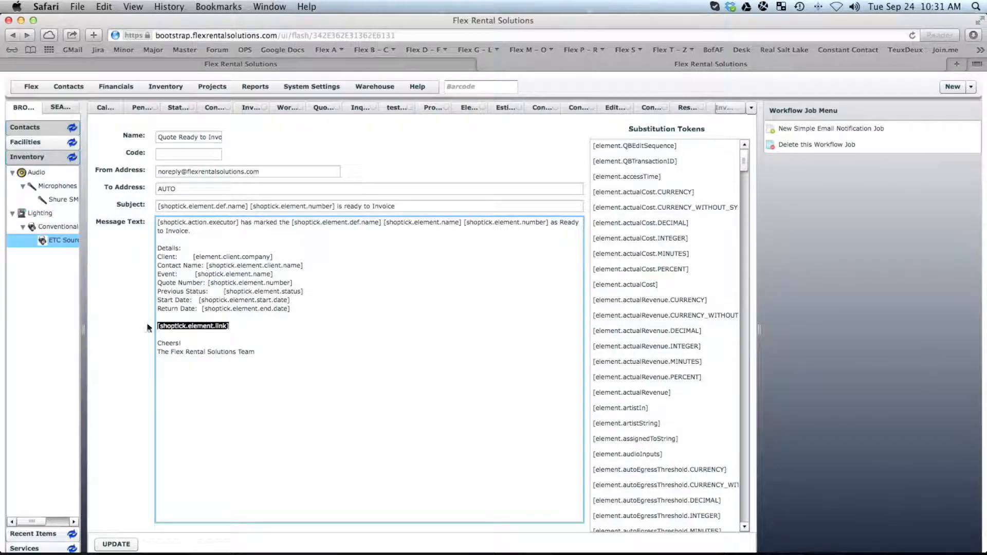
drag(280, 353, 144, 248)
key(super+c)
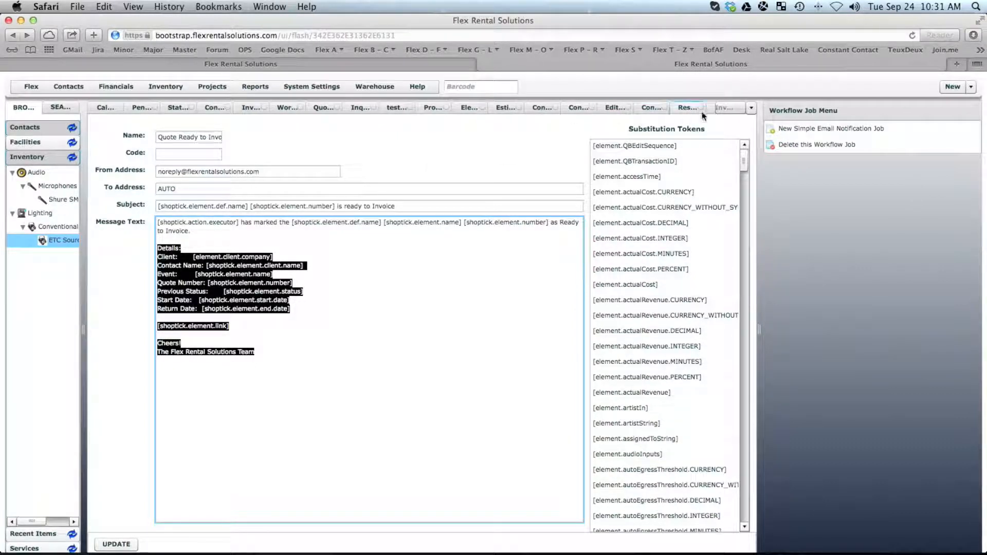
Paste the copied details into the Notify Users message after 'Here is the Link'.
click(751, 108)
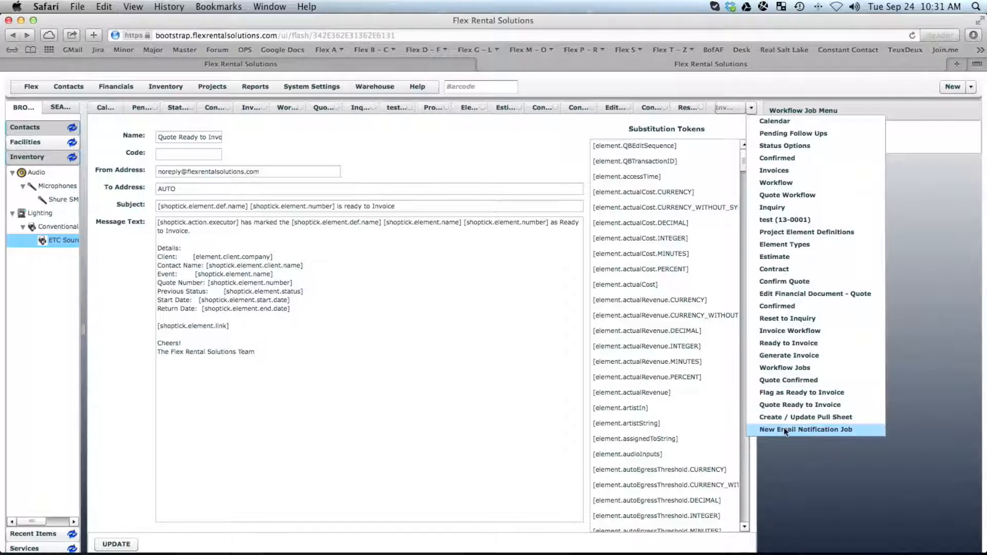
click(805, 429)
click(271, 342)
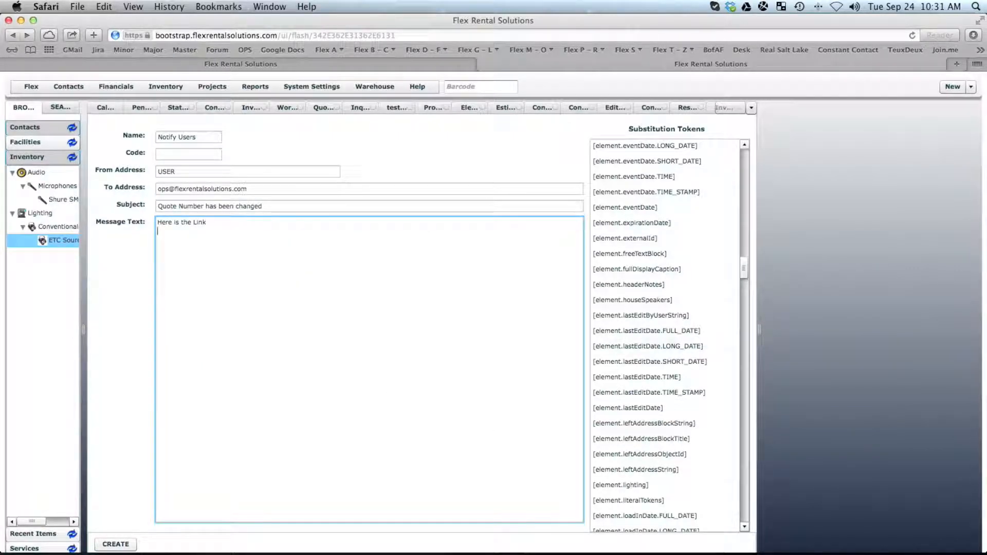
key(super+v)
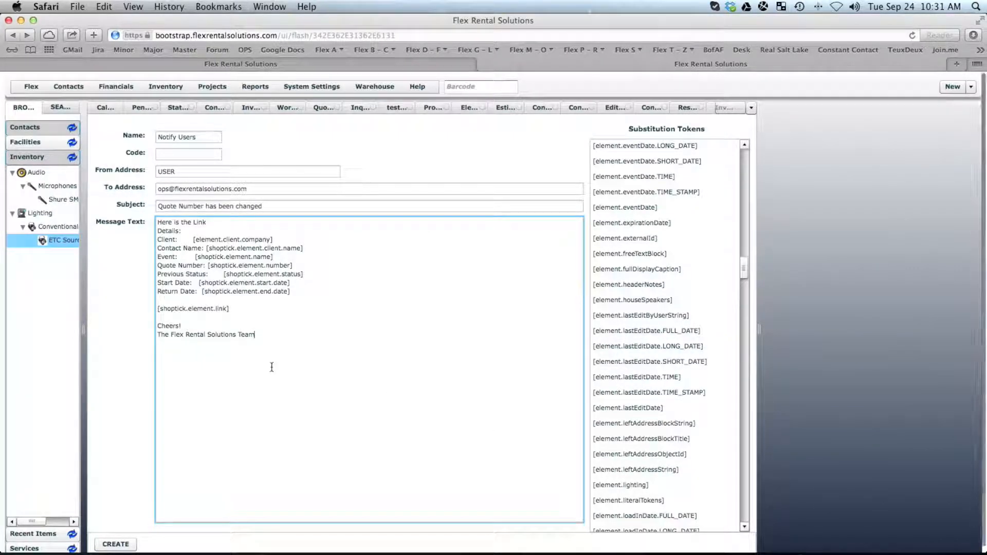
Save the Notify Users job and start a new workflow action from the Confirmed state.
click(116, 544)
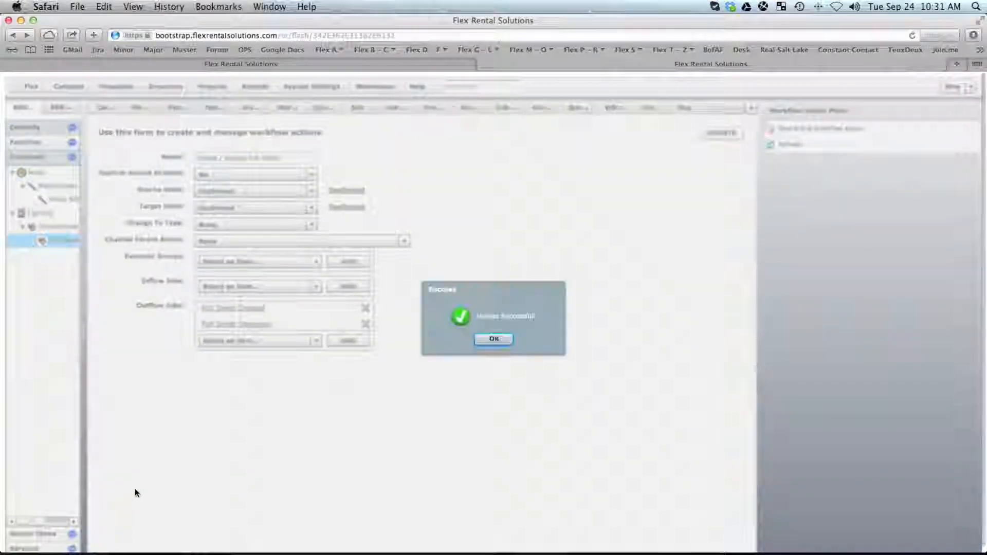
click(502, 335)
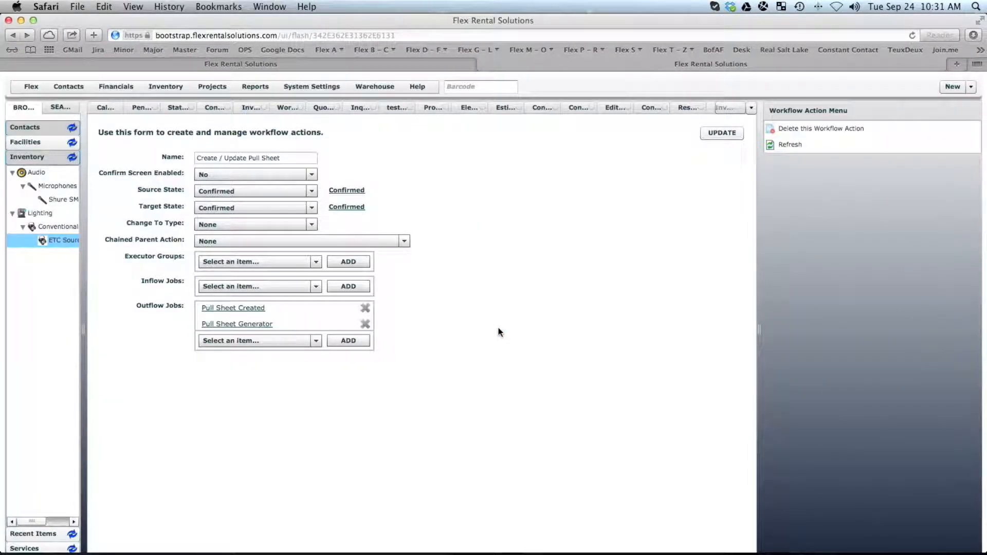
click(753, 108)
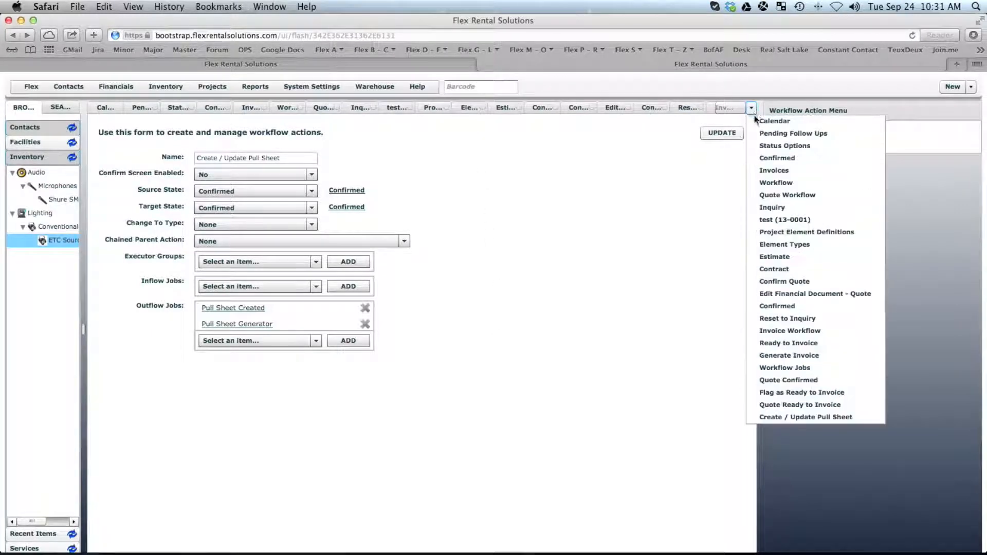
click(797, 306)
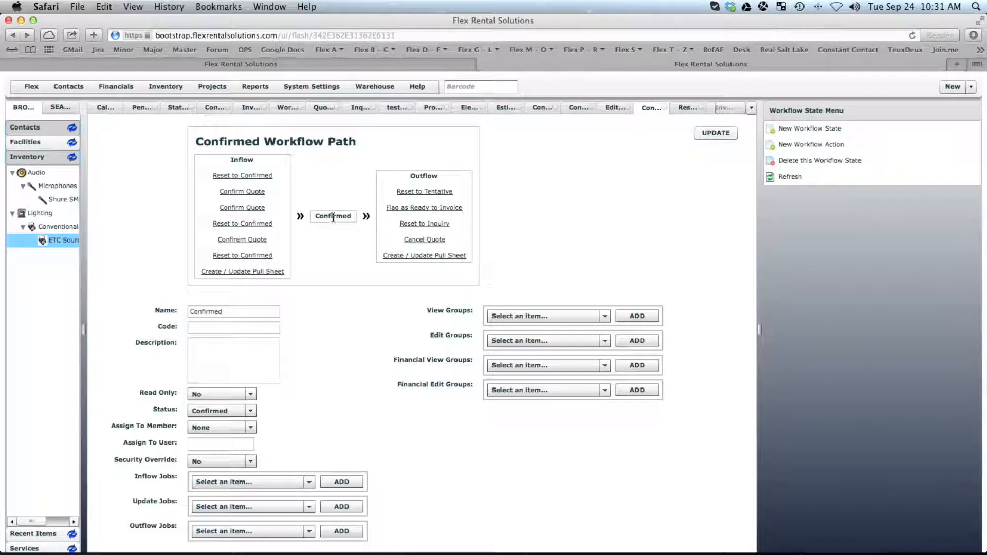
click(802, 144)
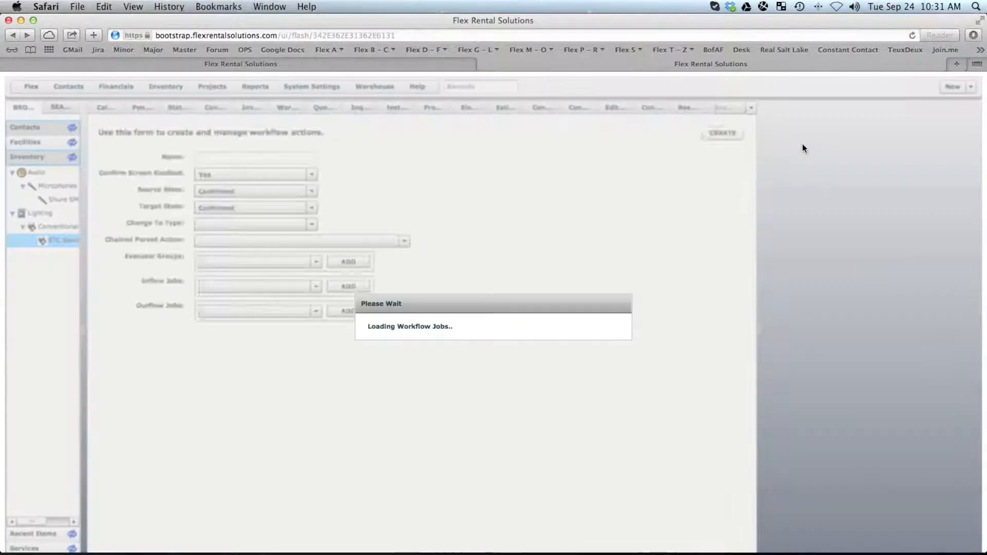
Name the action 'Notify of Changes' and set Confirm Screen Enabled to No.
click(200, 159)
text(Notify)
key(BackSpace)
key(BackSpace)
key(BackSpace)
text(fy )
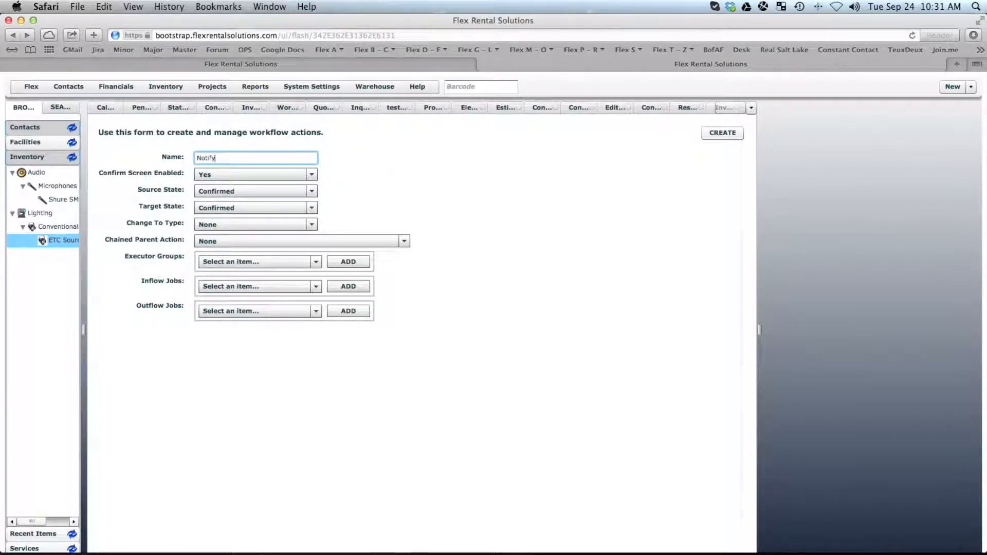
text(of Changes)
click(201, 171)
click(205, 187)
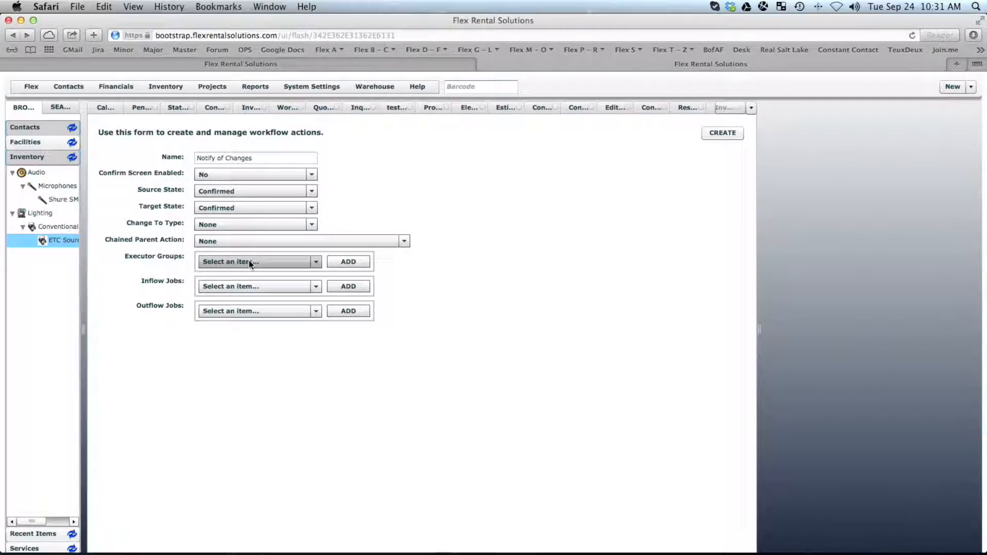
Add Notify Users as an outflow job, create the action, and check the Confirmed state.
click(256, 310)
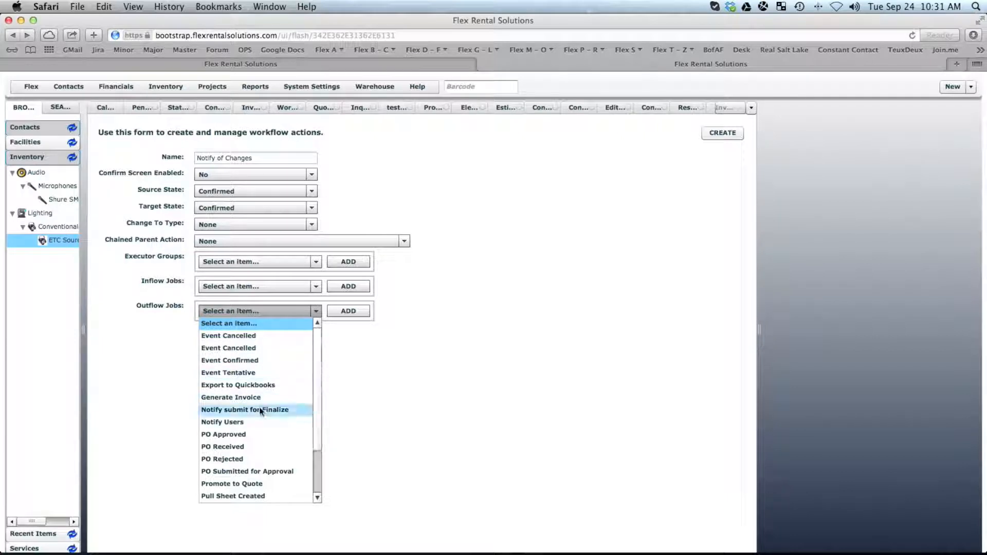
click(236, 422)
click(345, 312)
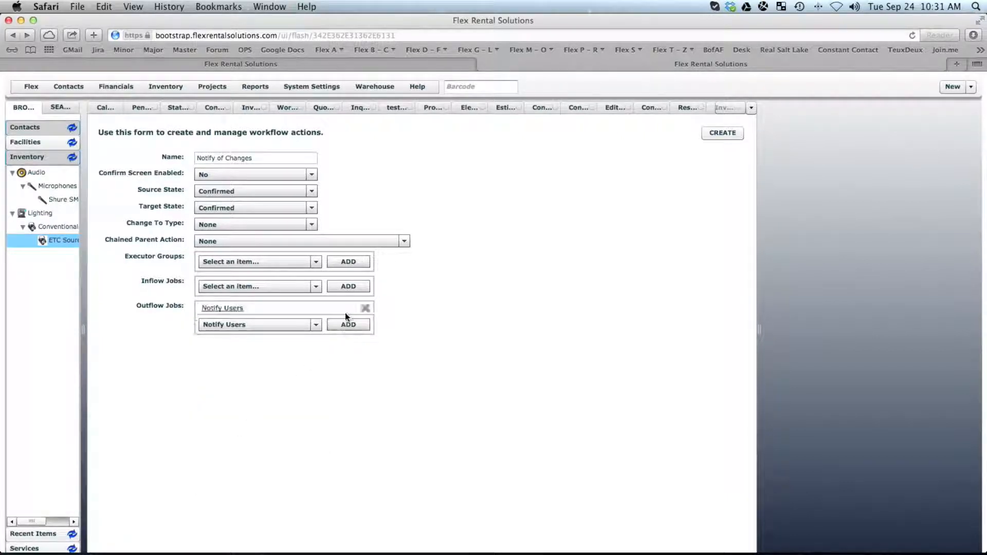
click(721, 132)
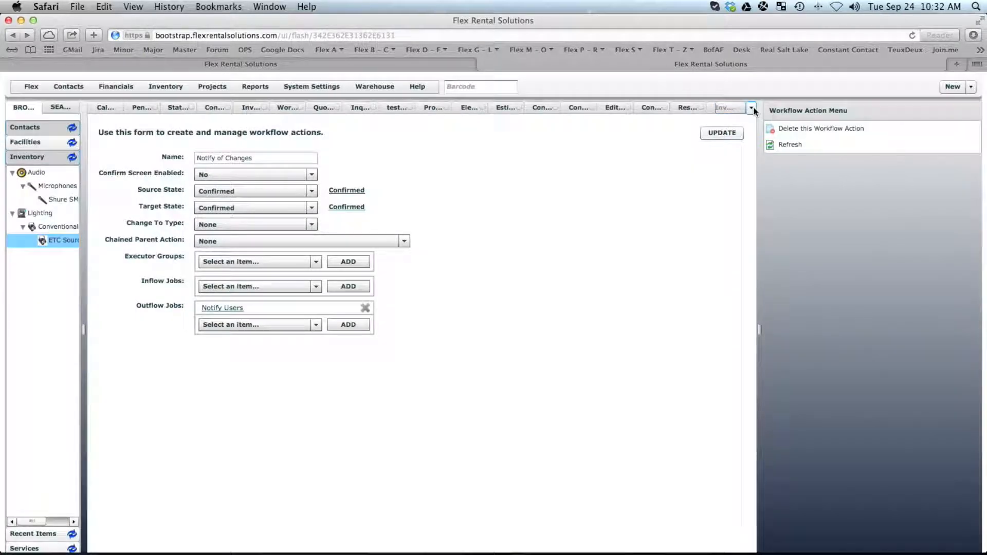
click(360, 192)
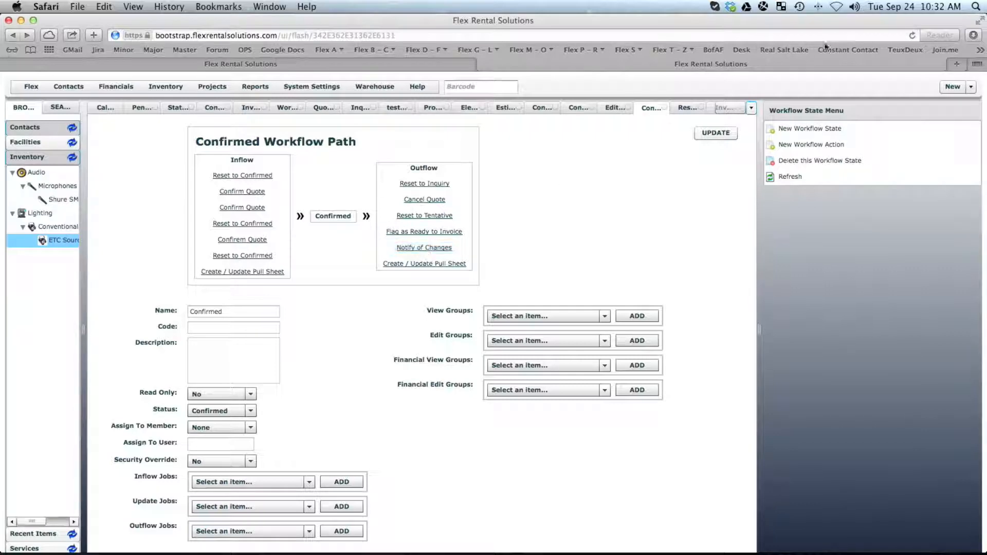
Switch to test quote 13-0001, cancel Edit Header, and reload it from the Project Tree.
click(751, 108)
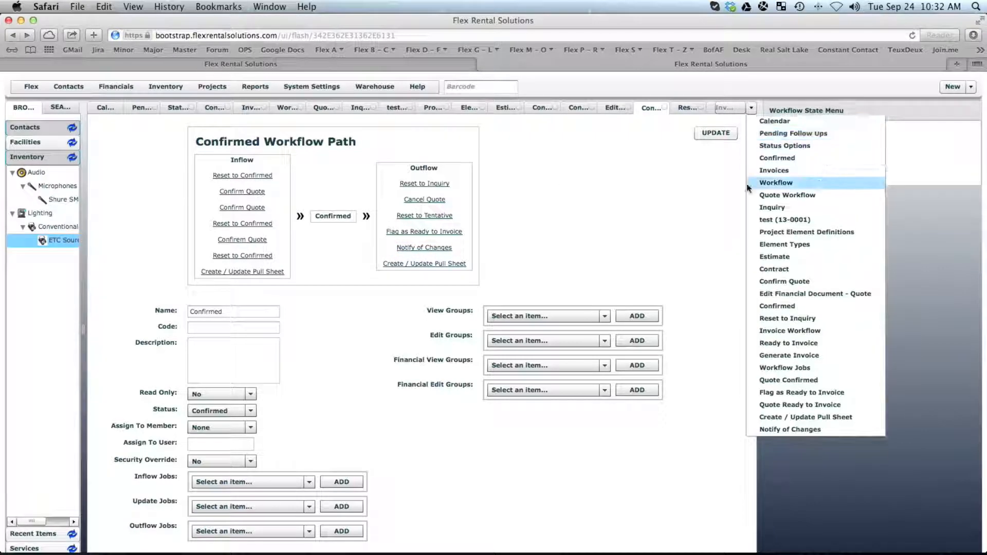
click(787, 219)
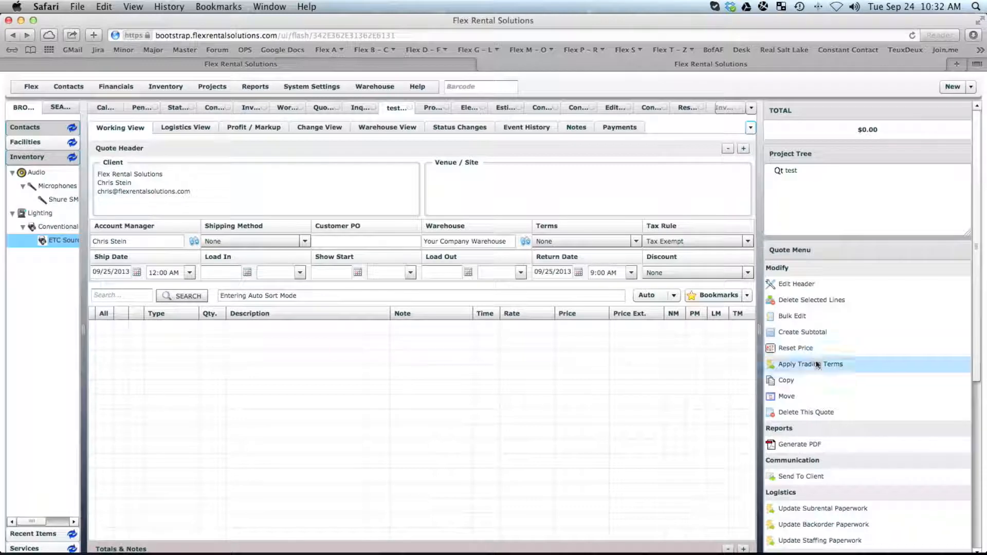
click(803, 283)
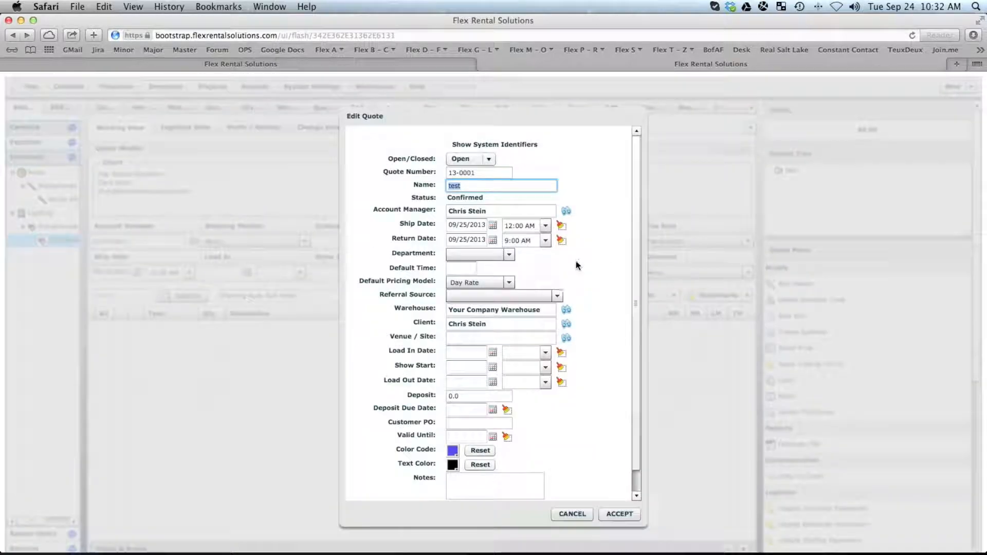
click(569, 514)
scroll(979, 416, down, 3)
drag(979, 416, 973, 522)
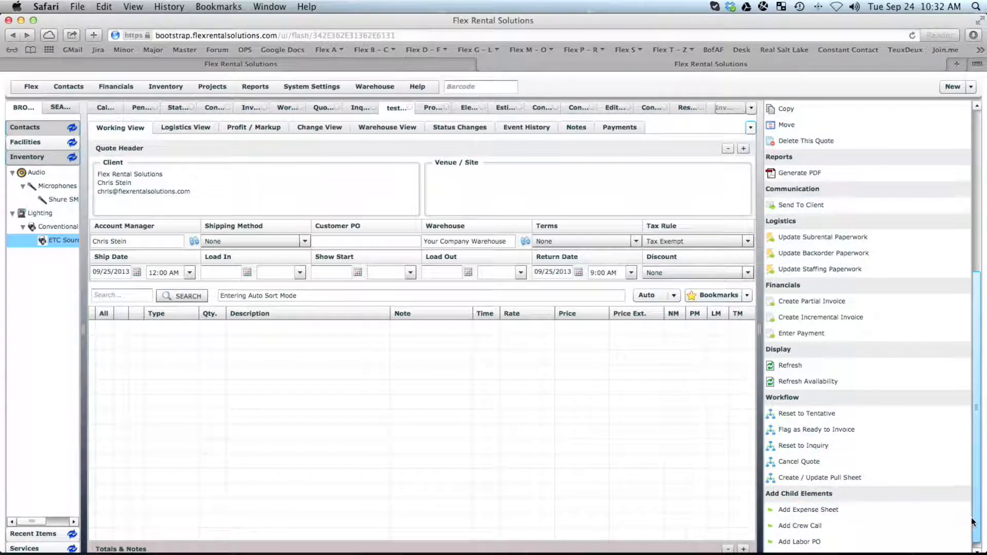
drag(979, 313, 979, 149)
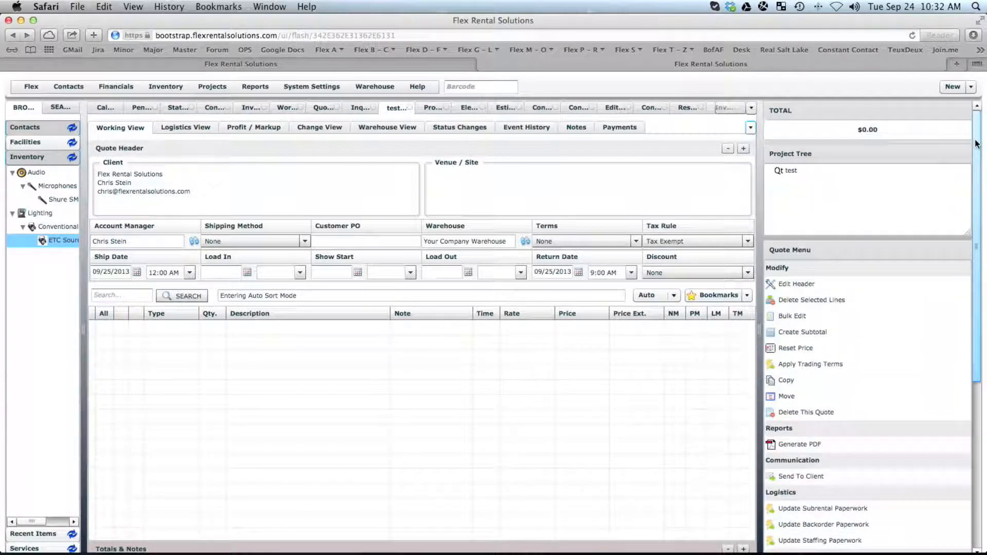
click(791, 170)
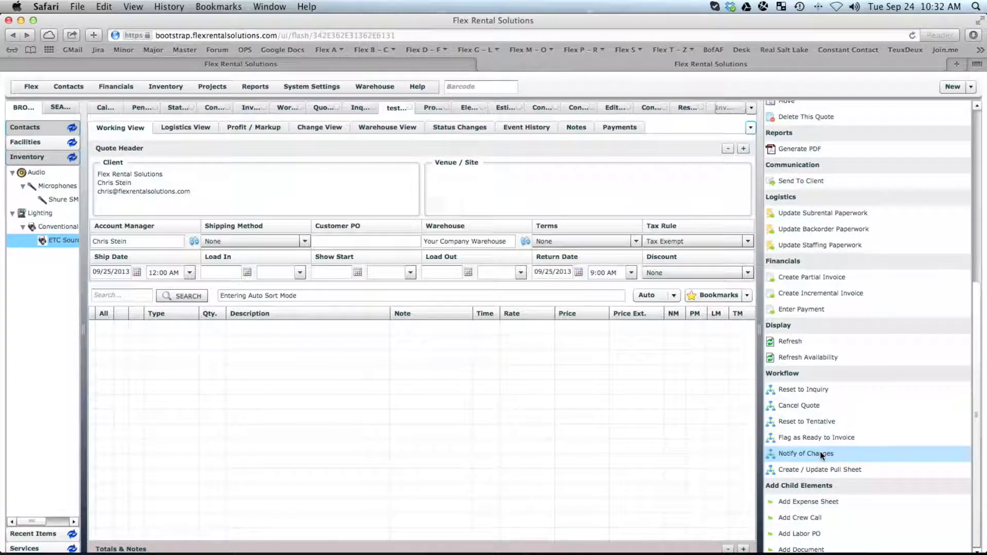
click(819, 451)
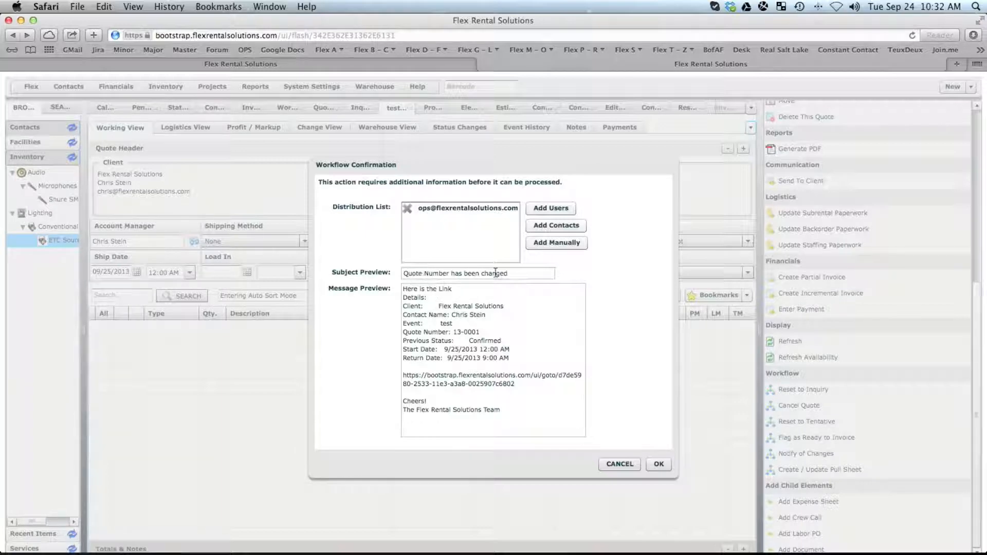
drag(515, 384, 396, 377)
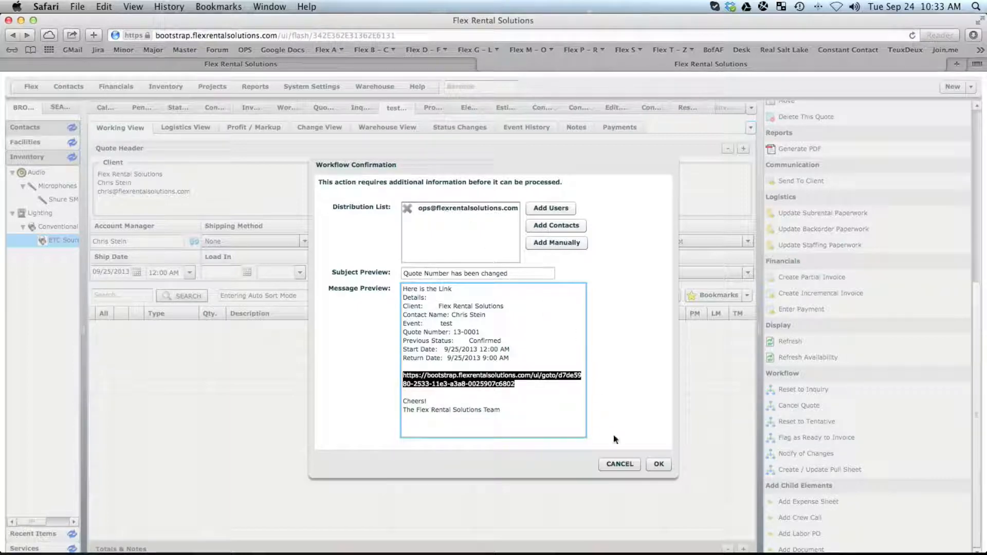
click(619, 464)
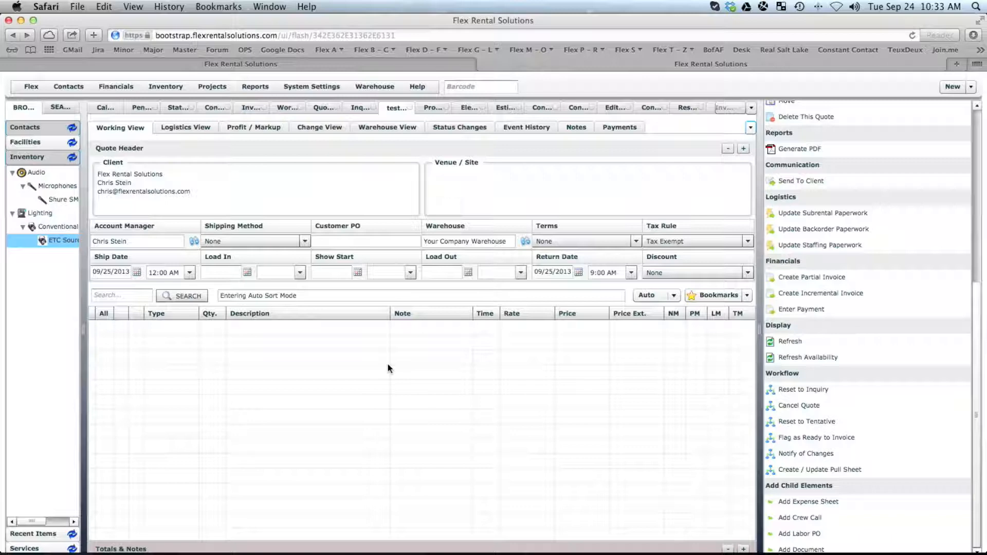
mouse_move(389, 553)
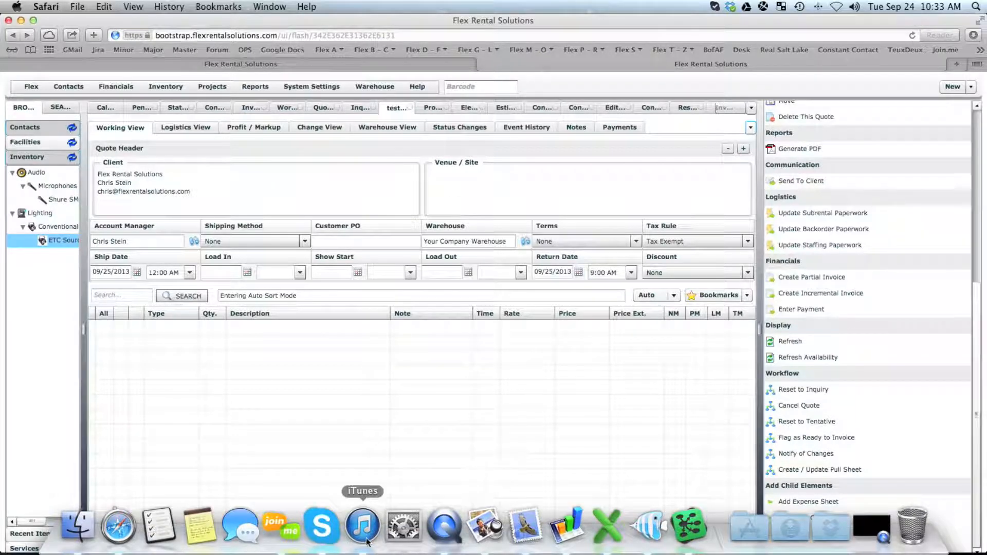
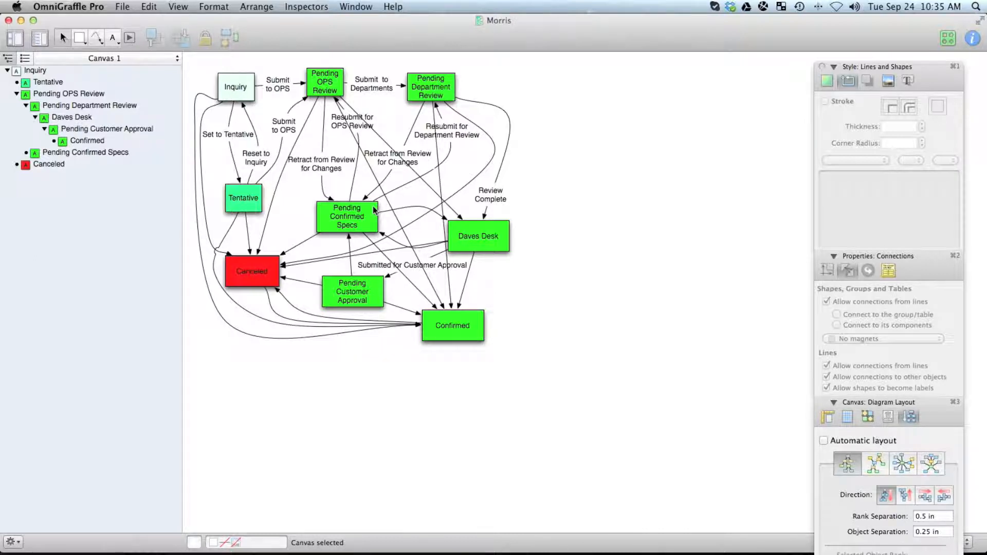
Review the Pending Customer Approval state in the diagram, then open Invoice Created's workflow path in Quote Workflow.
click(373, 289)
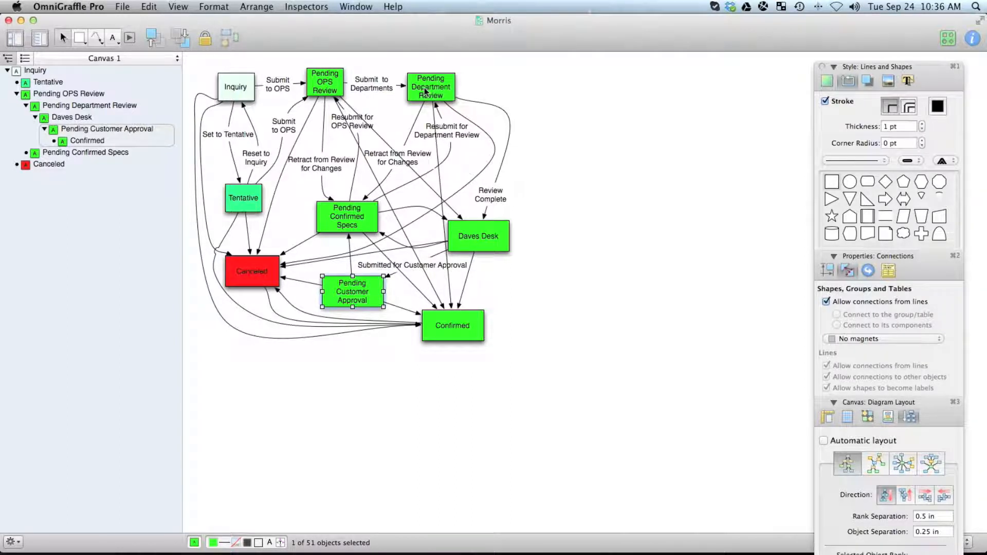
click(474, 372)
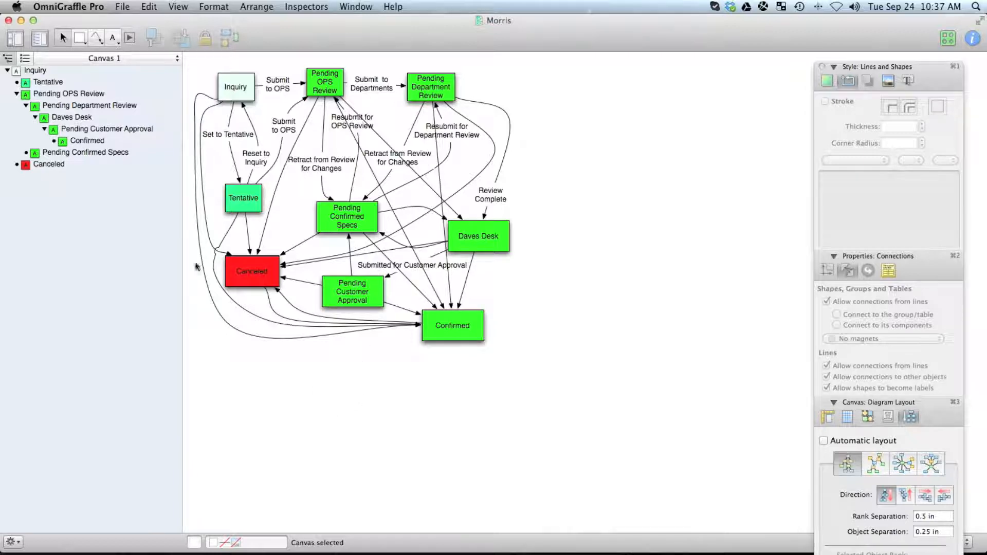
key(super+Tab)
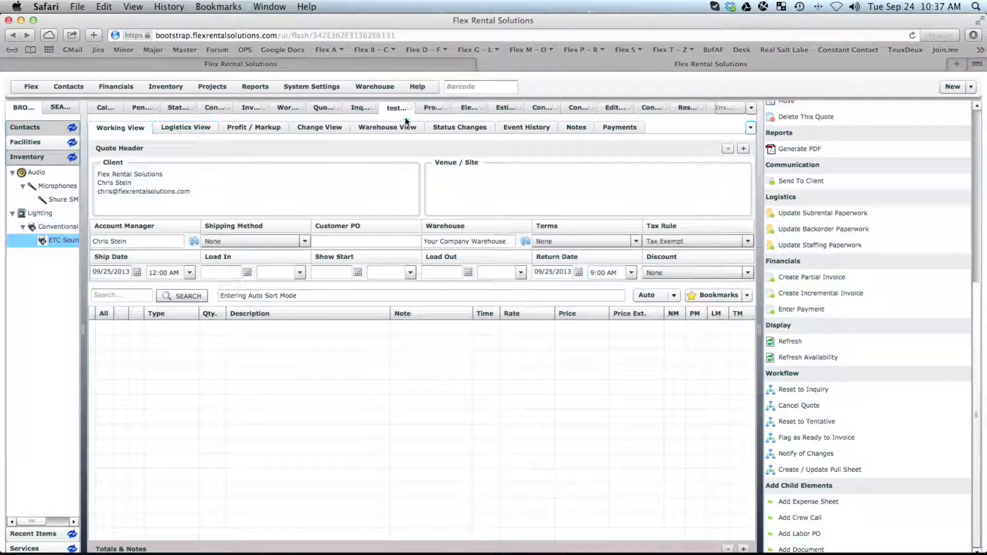
click(323, 107)
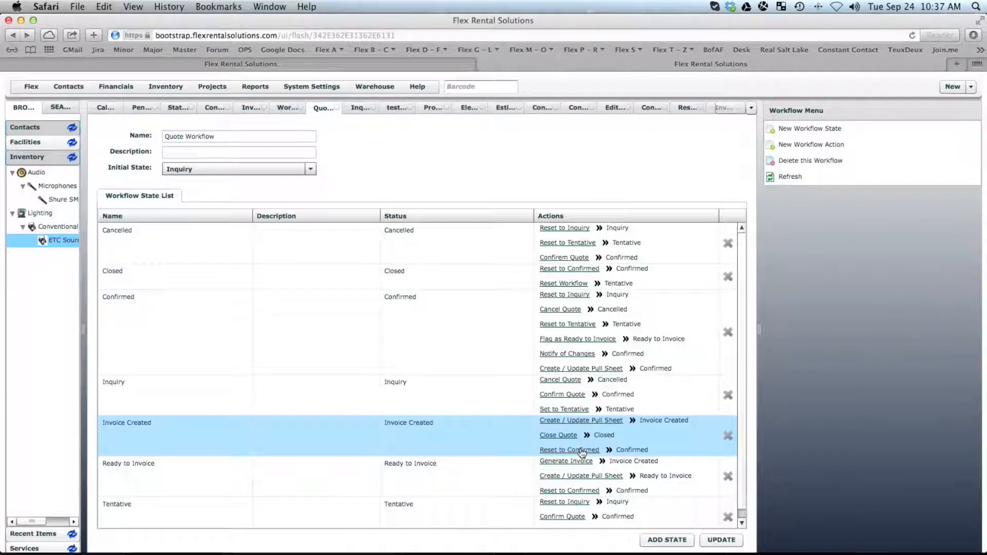
double_click(242, 435)
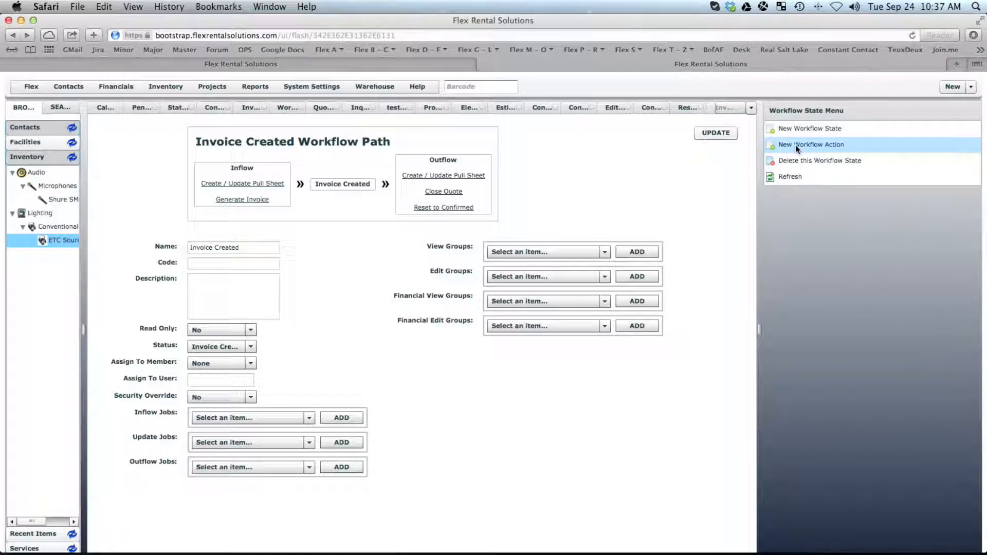
Start a new Invoice Created action, viewing the Executor Groups and System Settings lists without choosing anything.
click(793, 147)
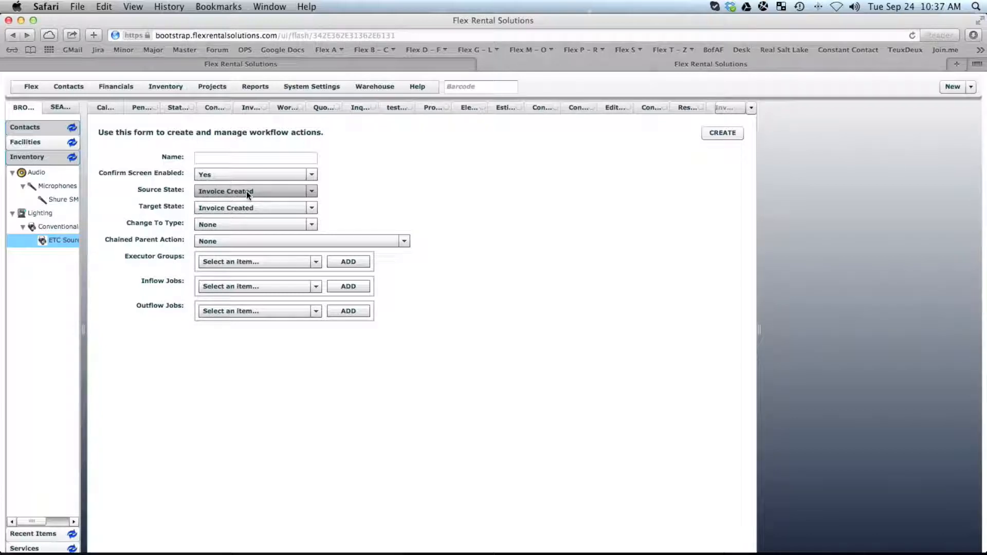
click(240, 262)
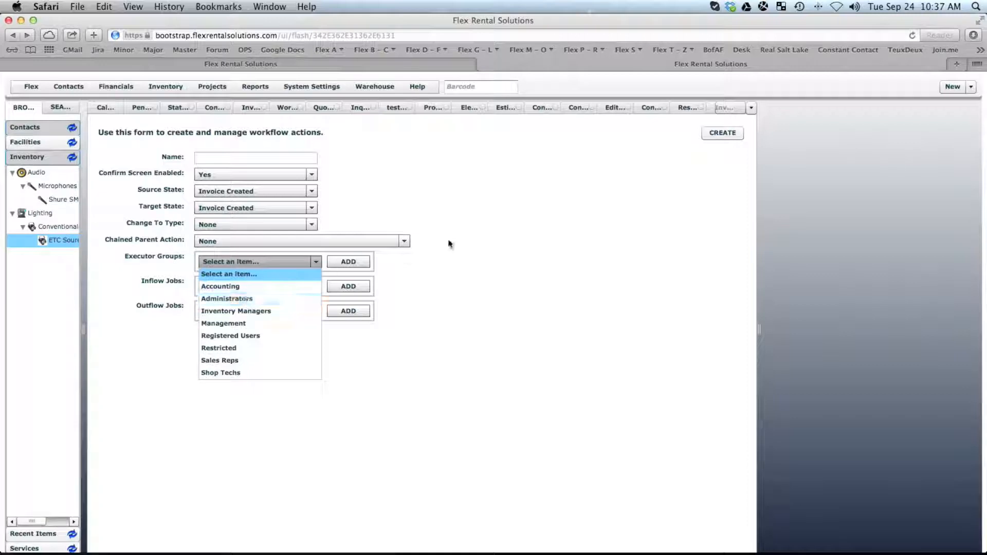
click(465, 233)
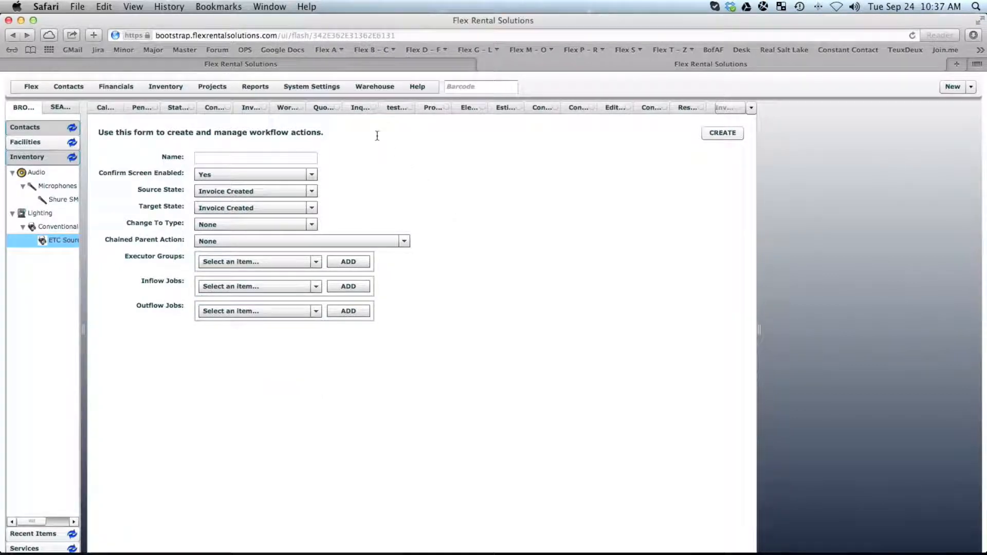
click(305, 91)
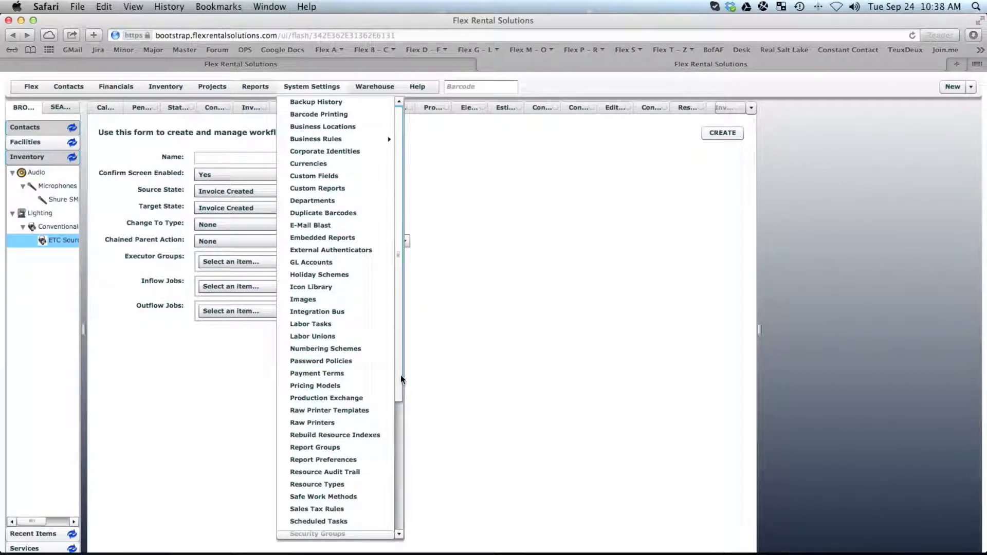
click(495, 285)
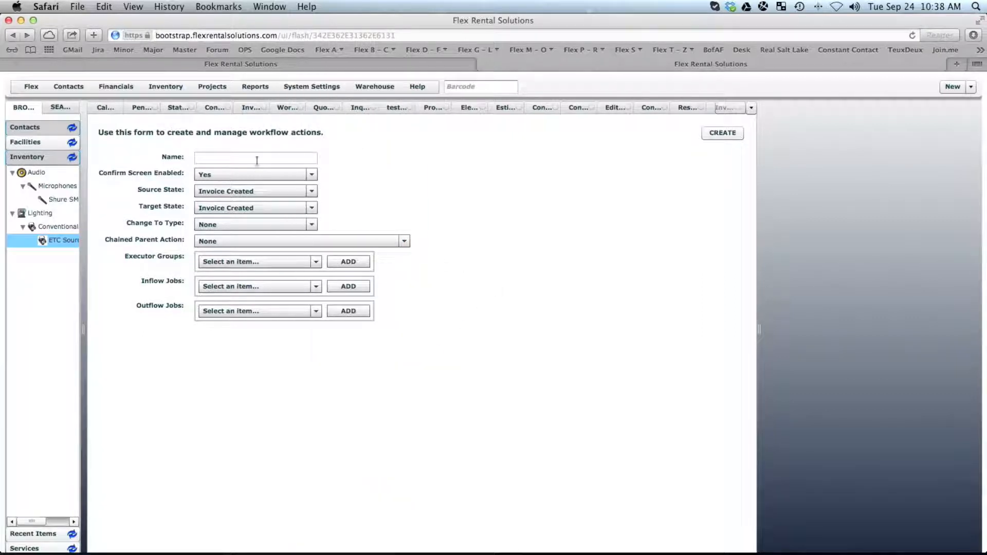